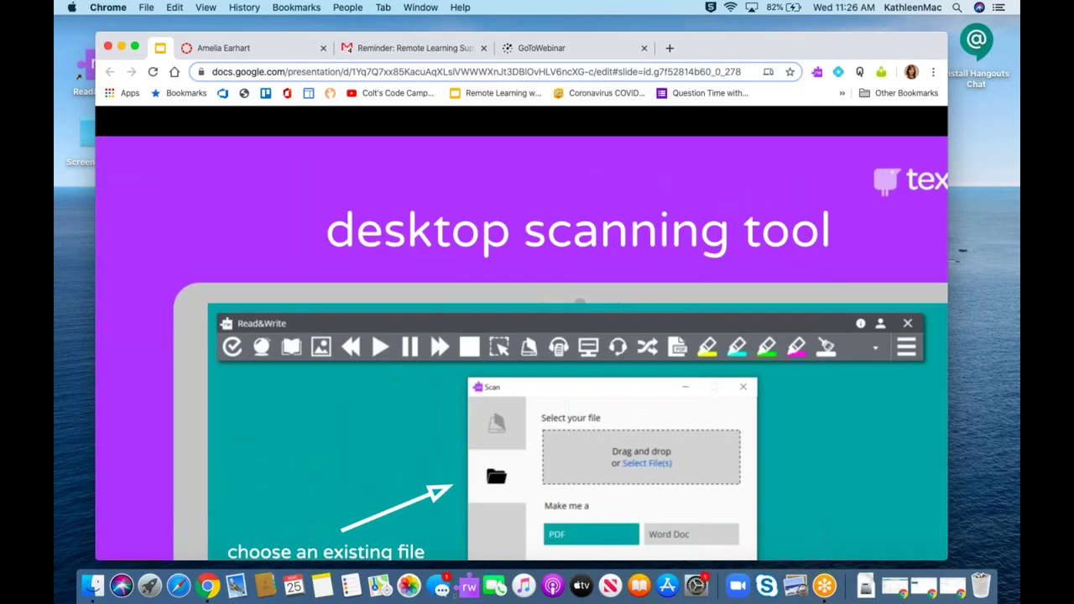
Step: Switch to the teacher's browser profile and open Subject Verb Agreement worksheet.pdf from My Drive
left_click(913, 72)
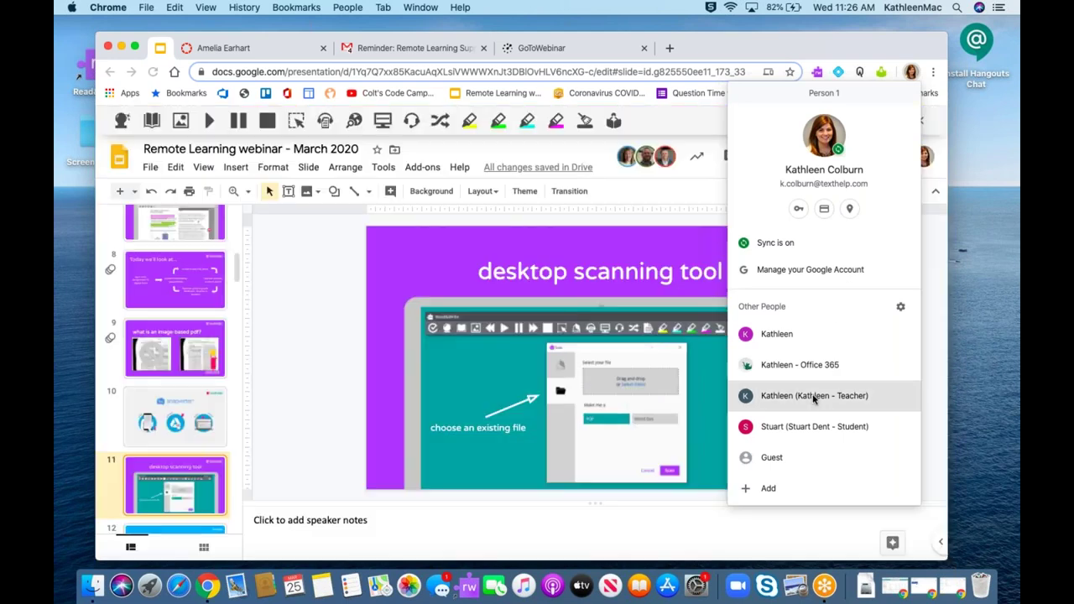
left_click(812, 398)
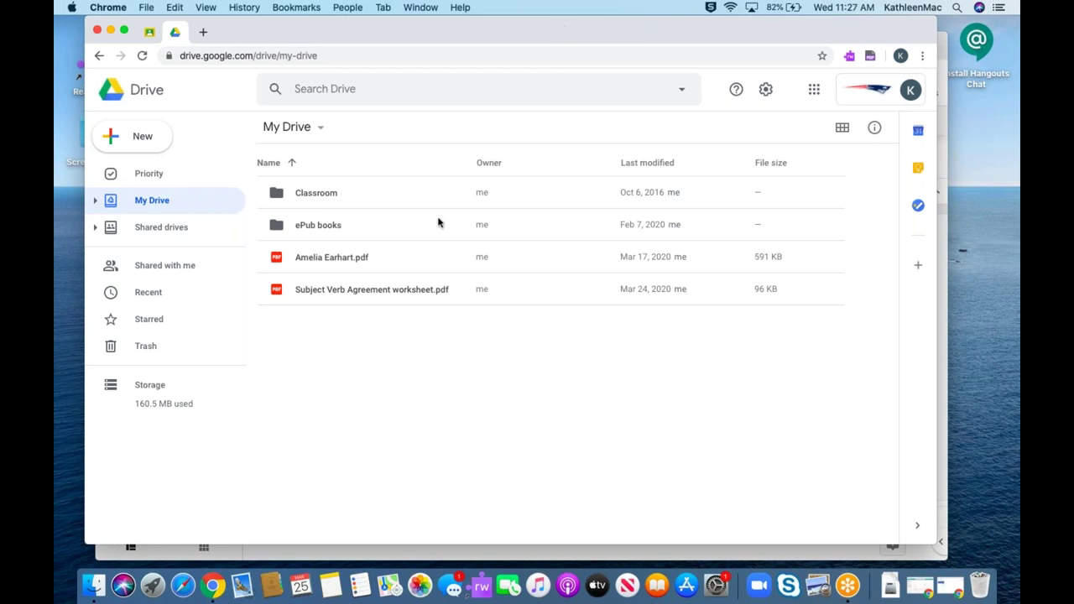
double_click(399, 292)
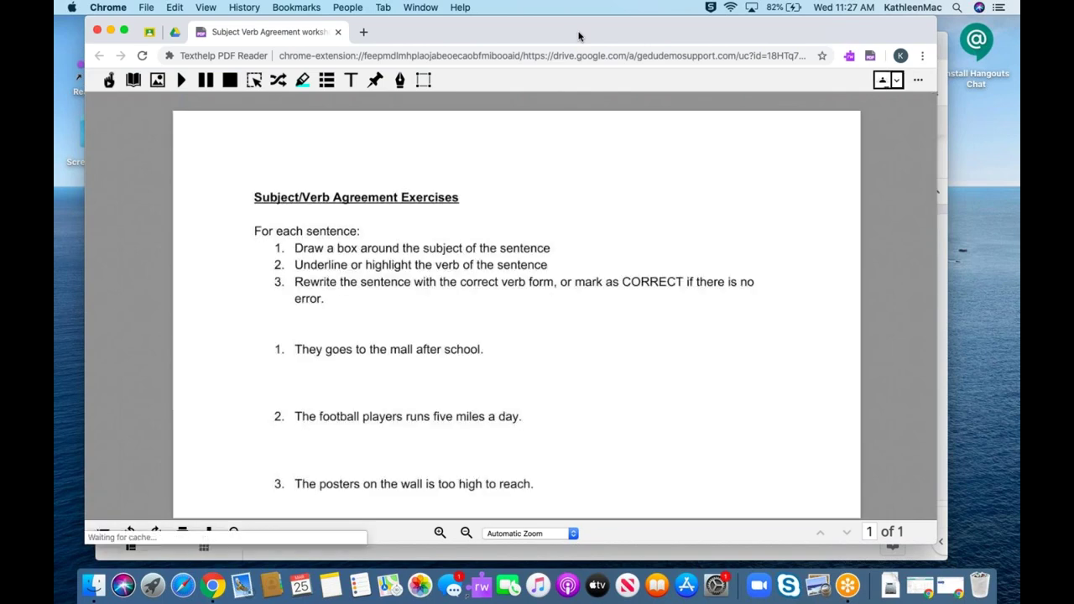
Step: Share the open worksheet to the Grade 5 English class in Google Classroom with the Create assignment action
left_click(883, 85)
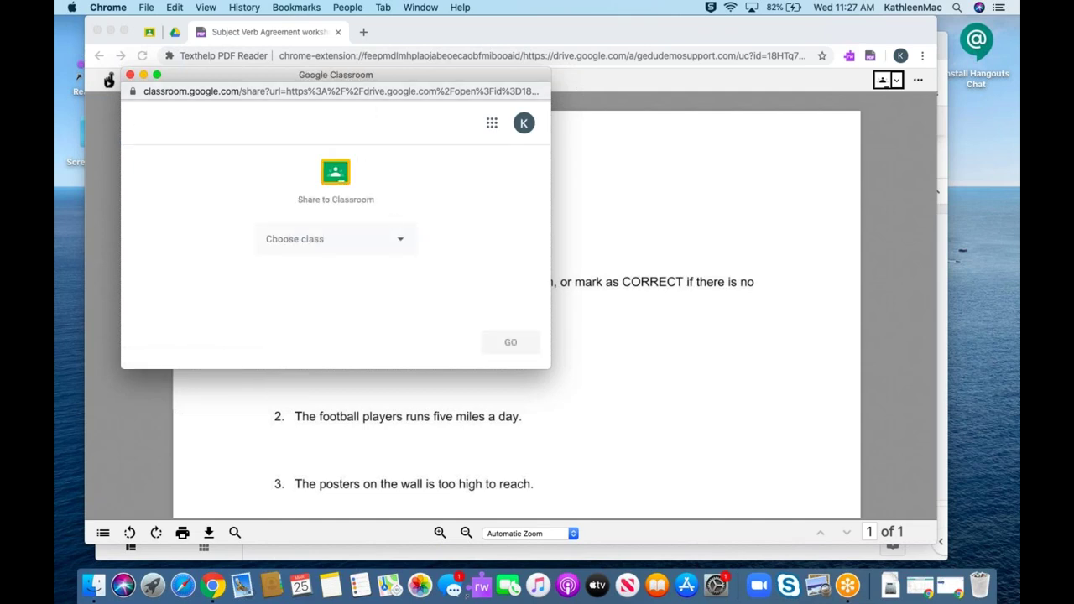
left_click(377, 244)
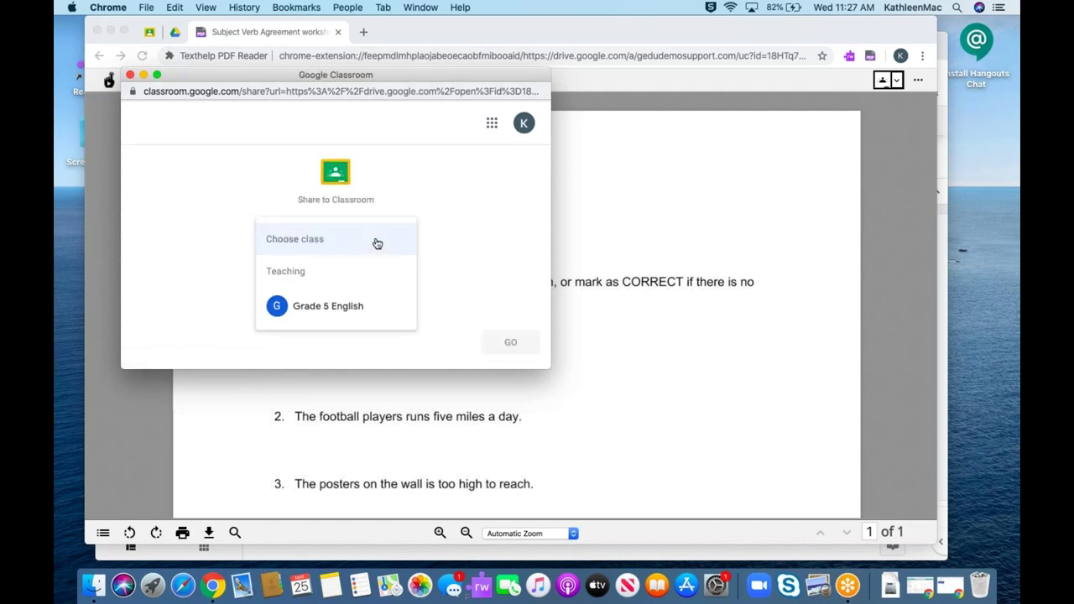
left_click(322, 313)
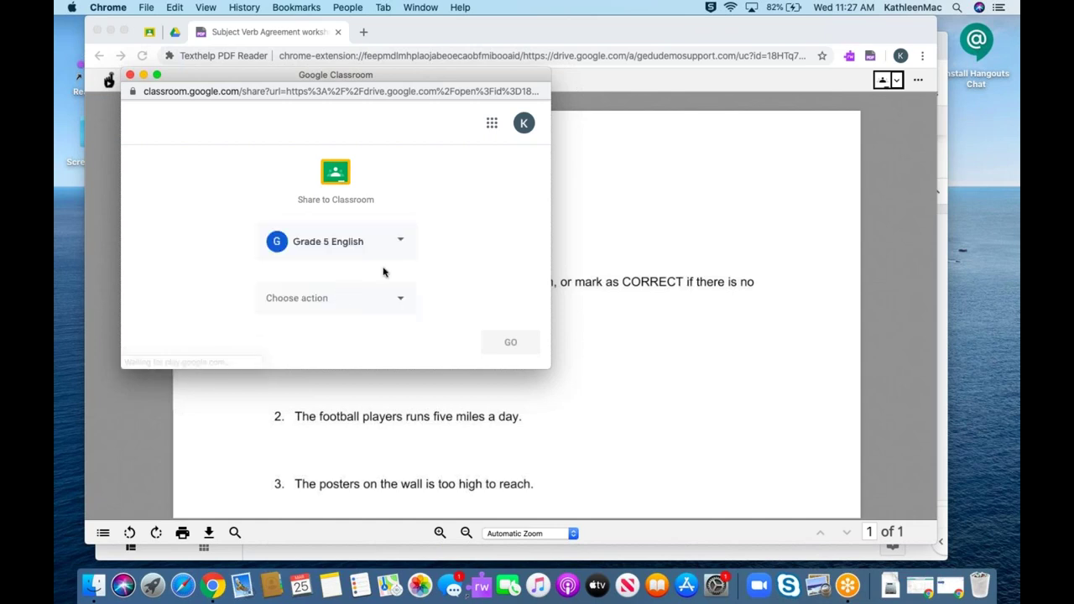
left_click(342, 301)
left_click(311, 246)
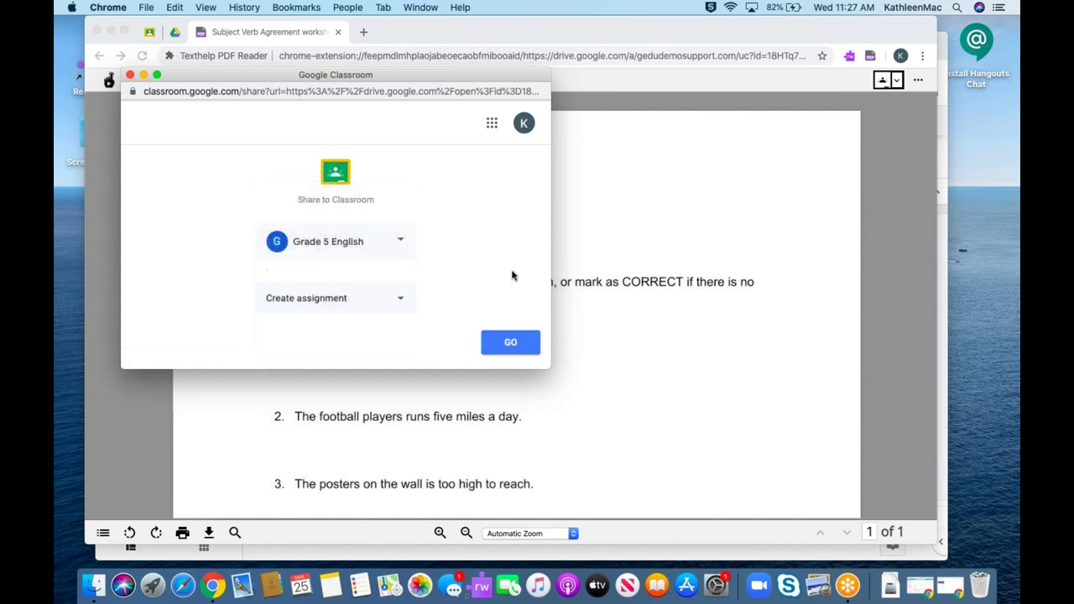
left_click(504, 345)
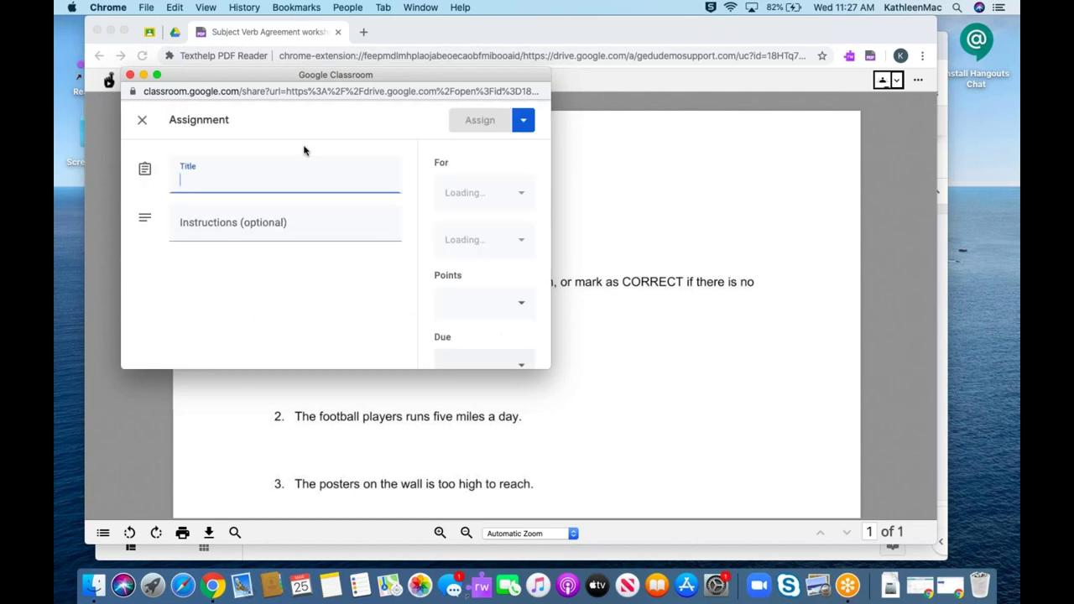
Step: Title the assignment "Grammar worksheet", set the PDF to make a copy for each student, and assign it
type("Grammar wor")
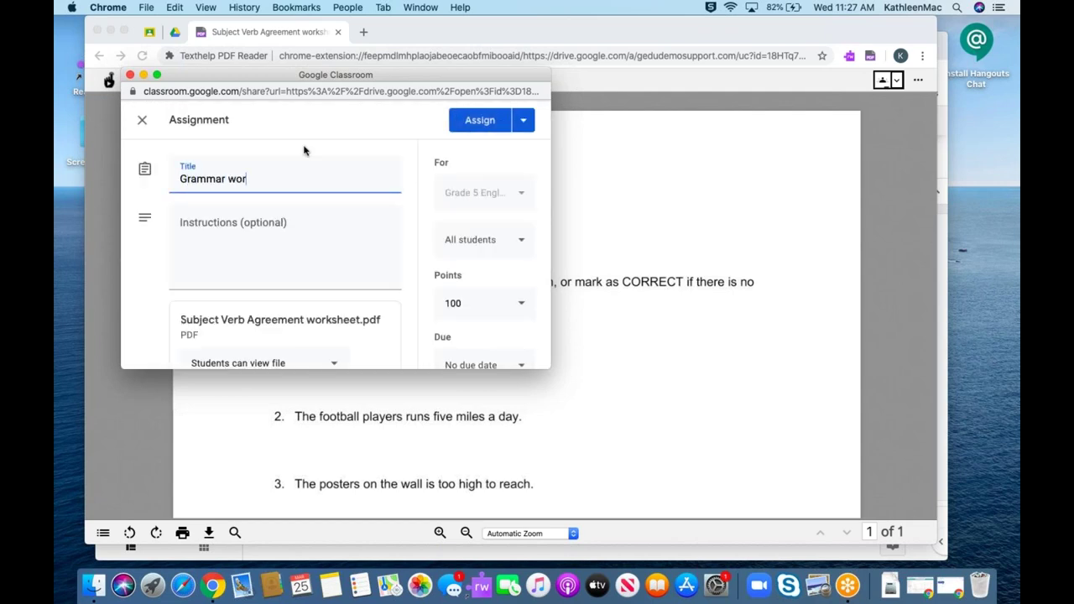
type("ksheet")
scroll(311, 239, "down", 1)
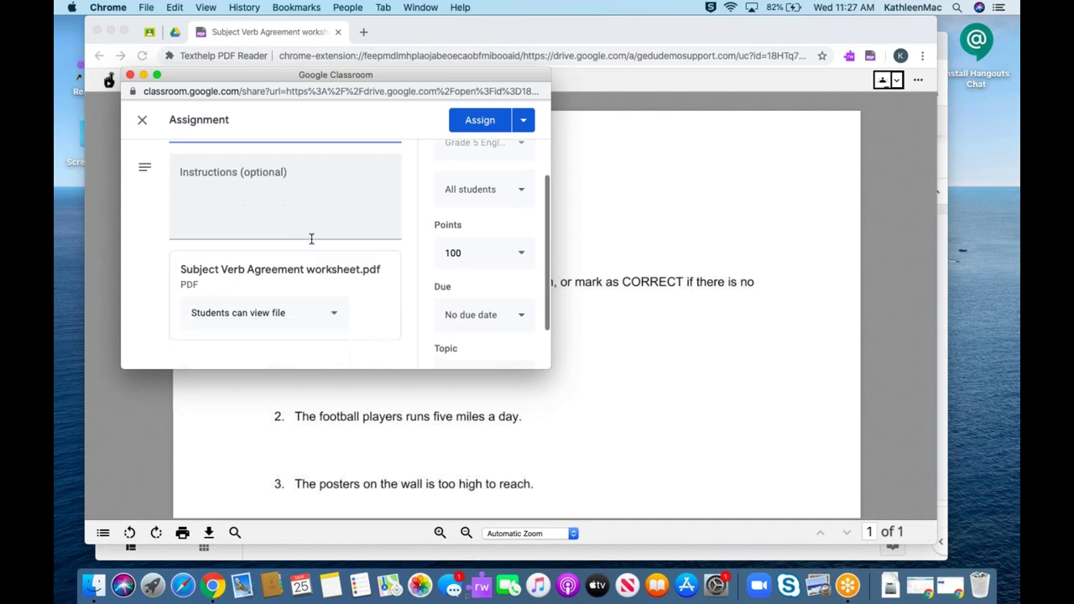
scroll(311, 239, "down", 1)
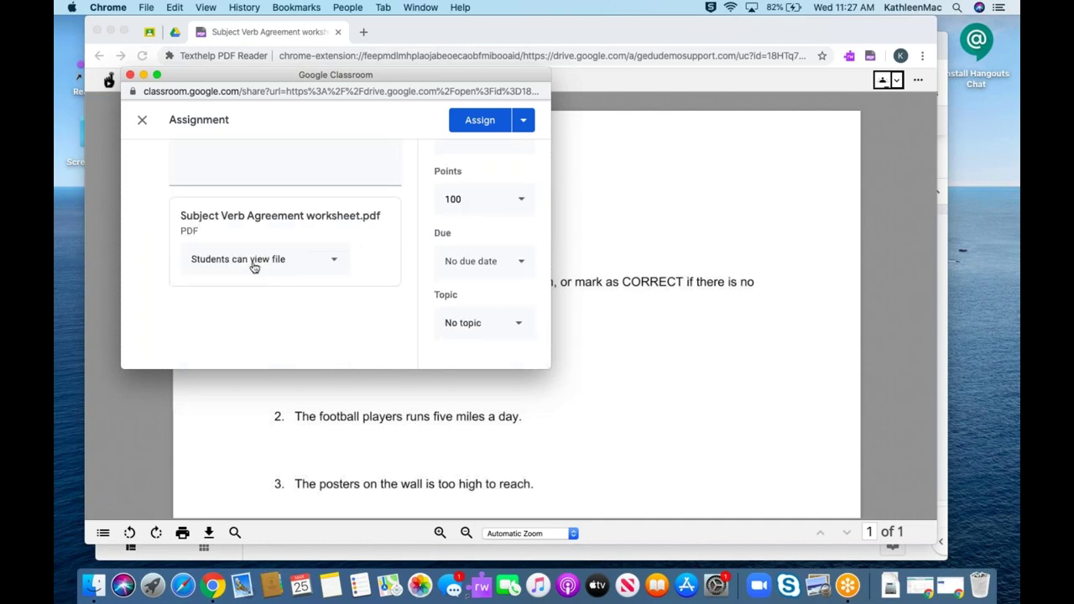
left_click(296, 270)
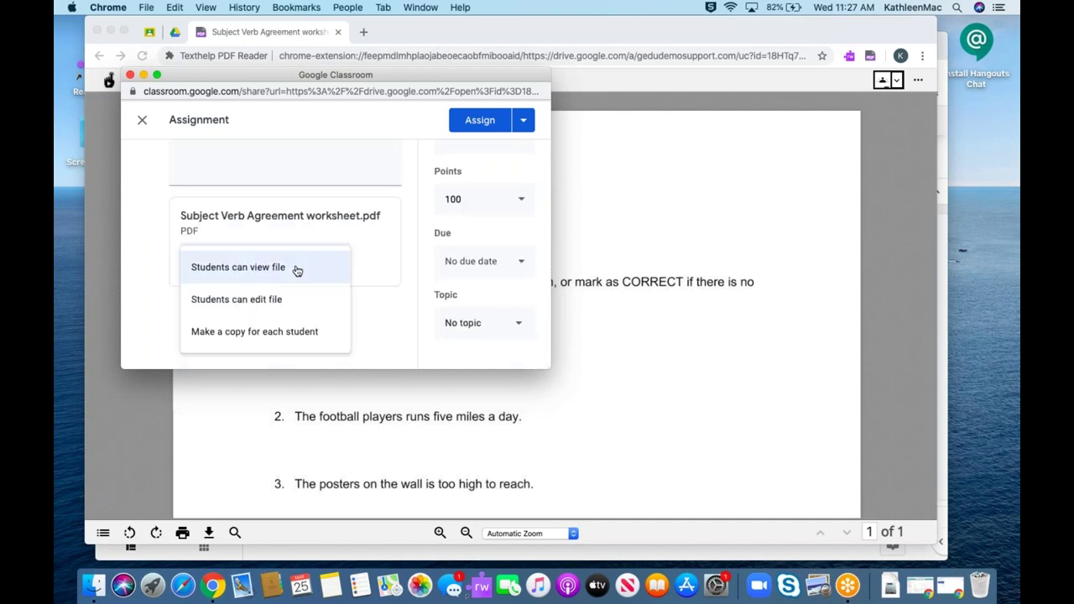
left_click(260, 333)
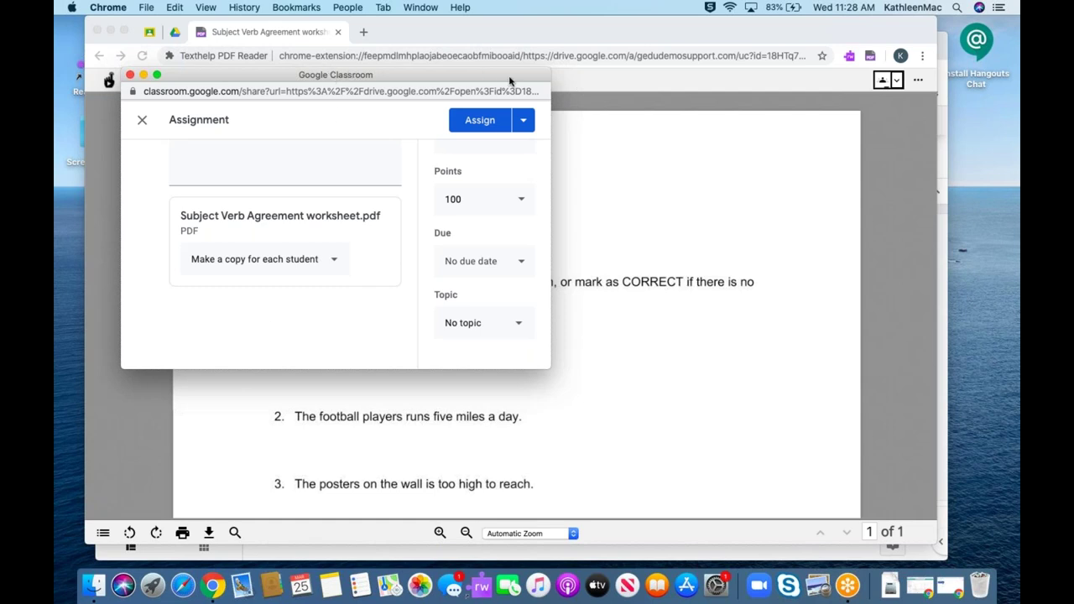
left_click(477, 127)
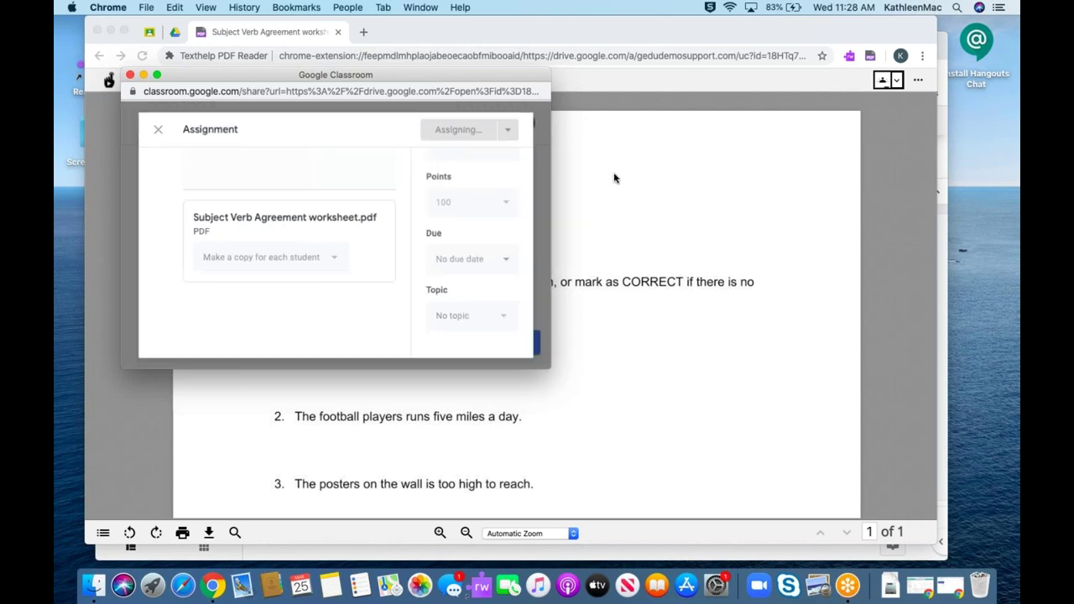
left_click(130, 75)
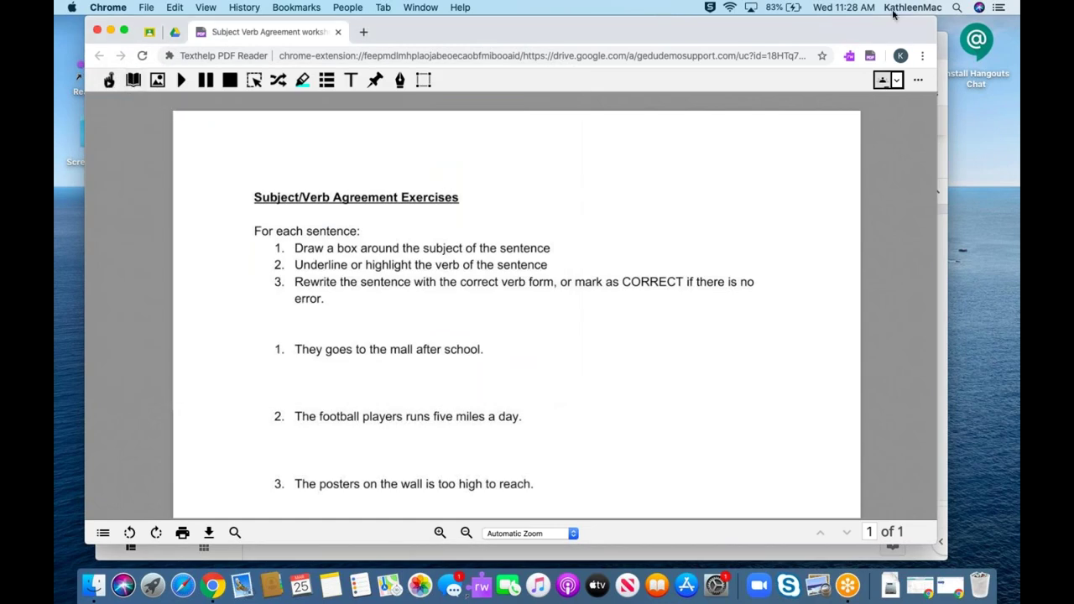
Step: Switch to the student's browser profile and open the PDF attached to the new Grammar worksheet assignment in Grade 5 English
left_click(900, 55)
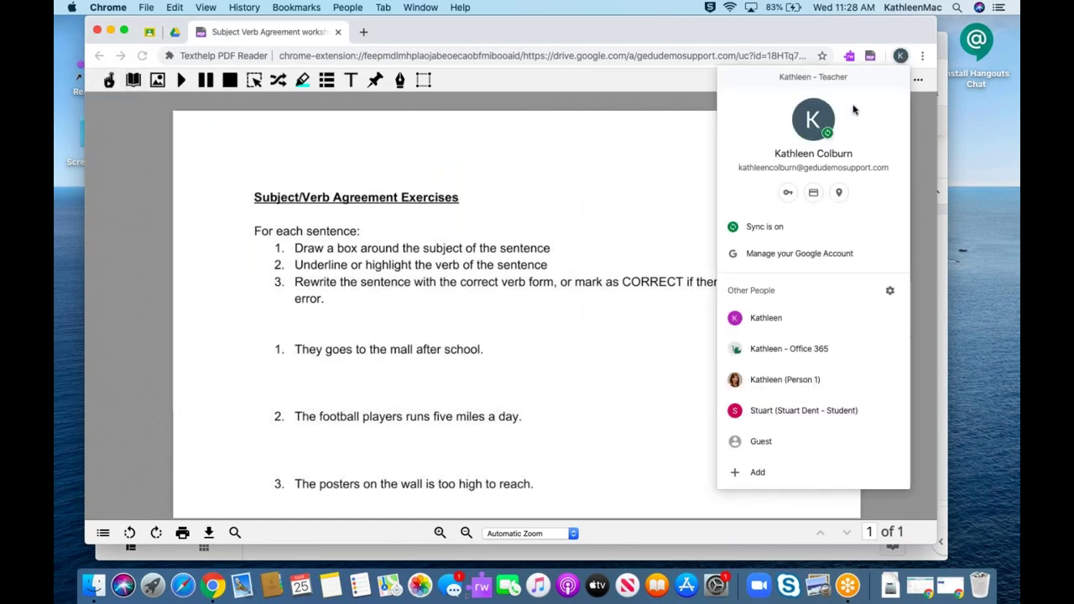
left_click(794, 410)
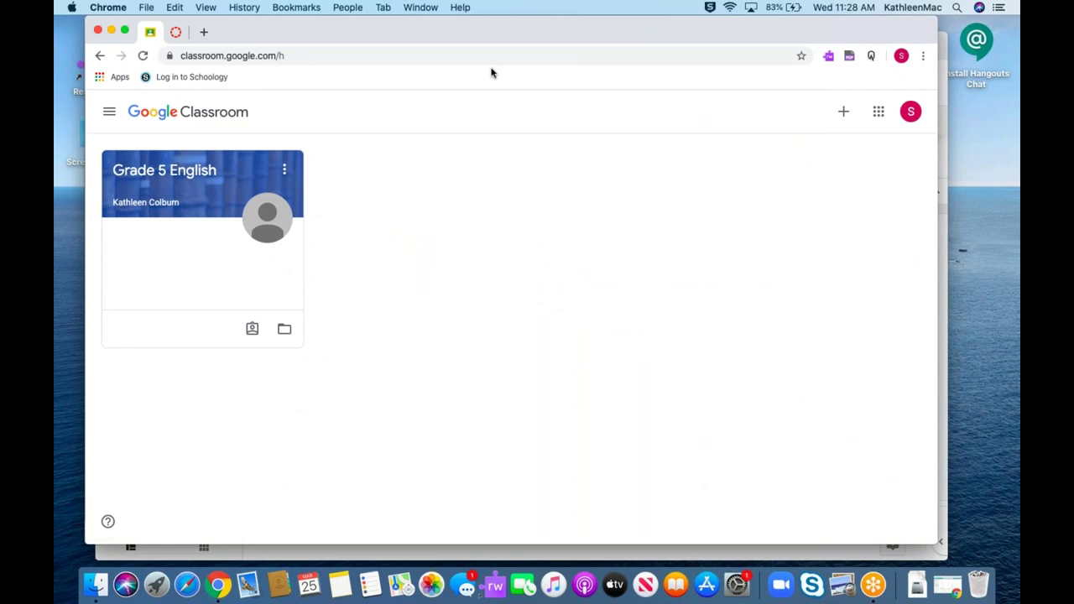
left_click(194, 171)
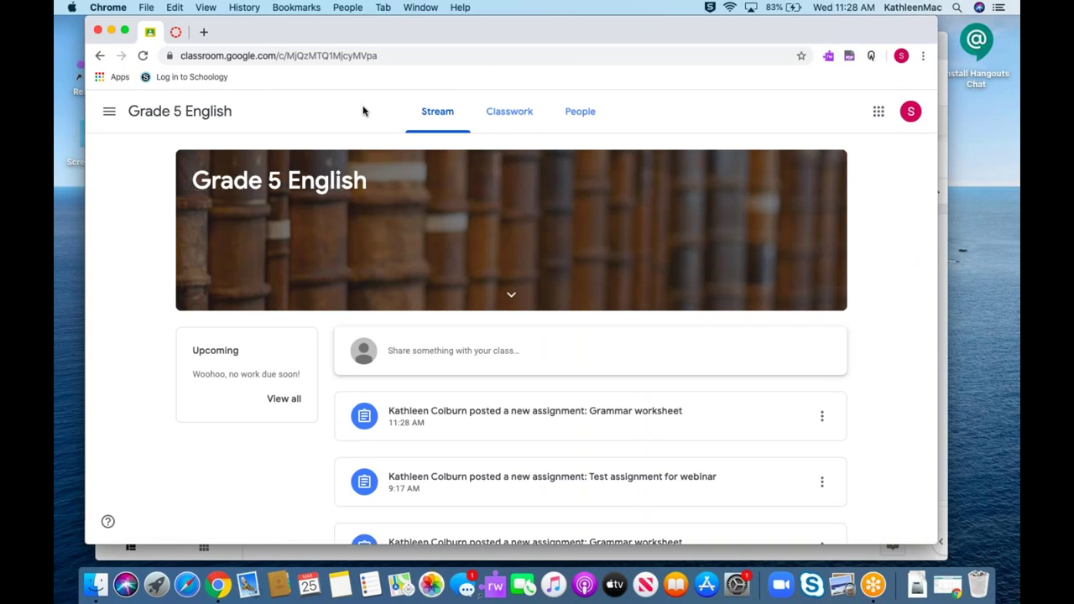
left_click(537, 421)
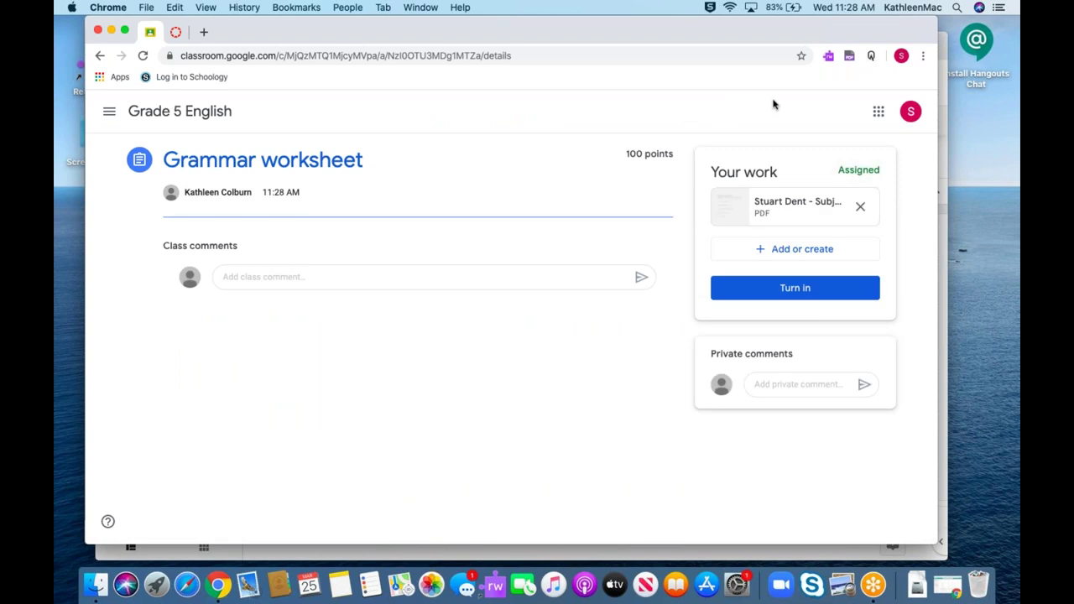
left_click(782, 209)
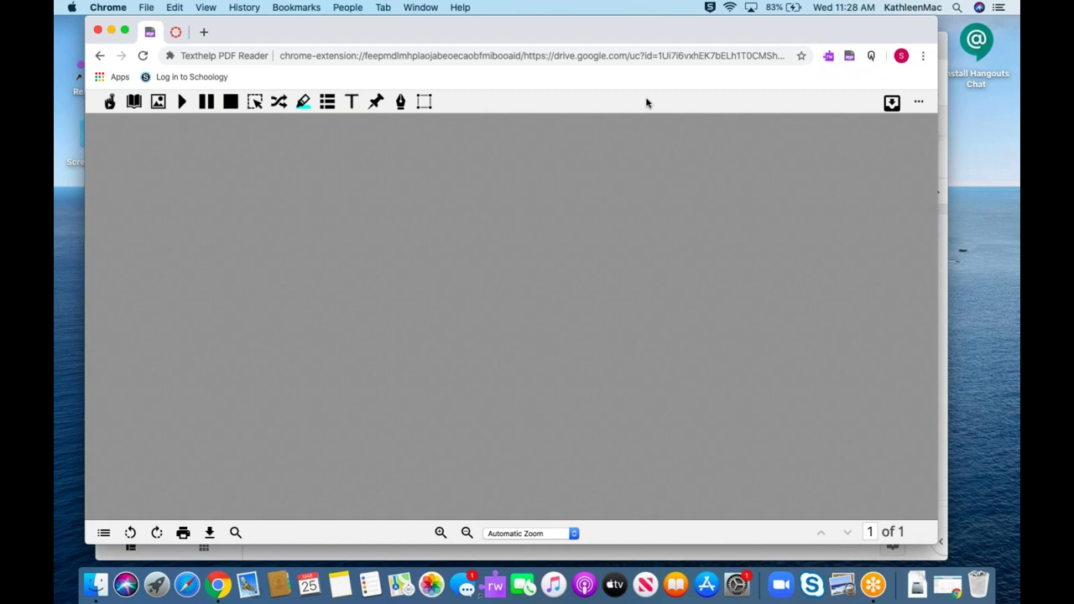
left_click(144, 56)
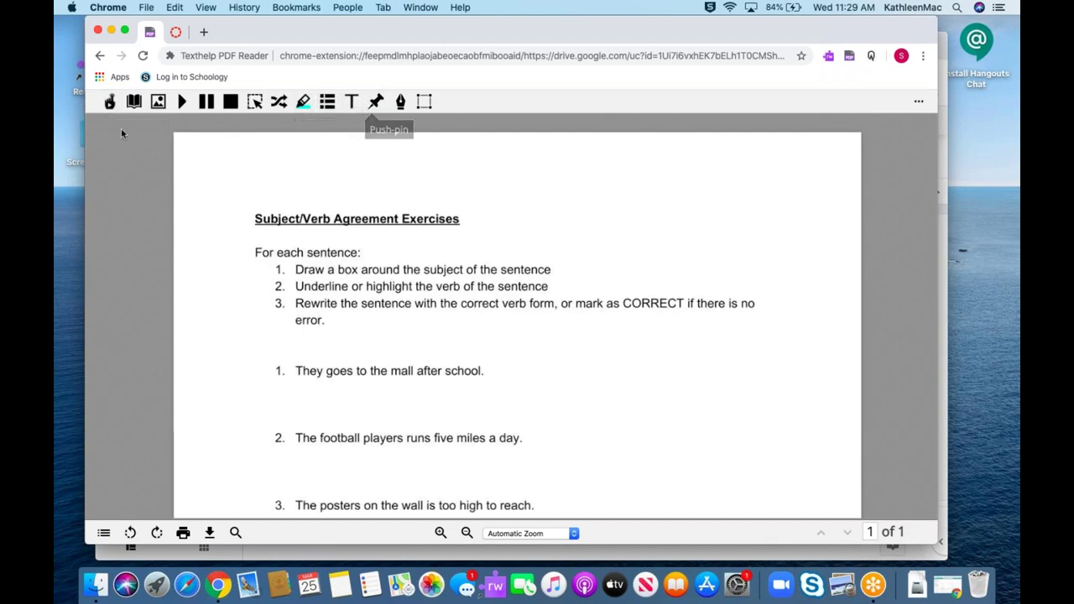
Step: Have the line "For each sentence:" read aloud with Click to speak, then turn the speech tool off
left_click(110, 102)
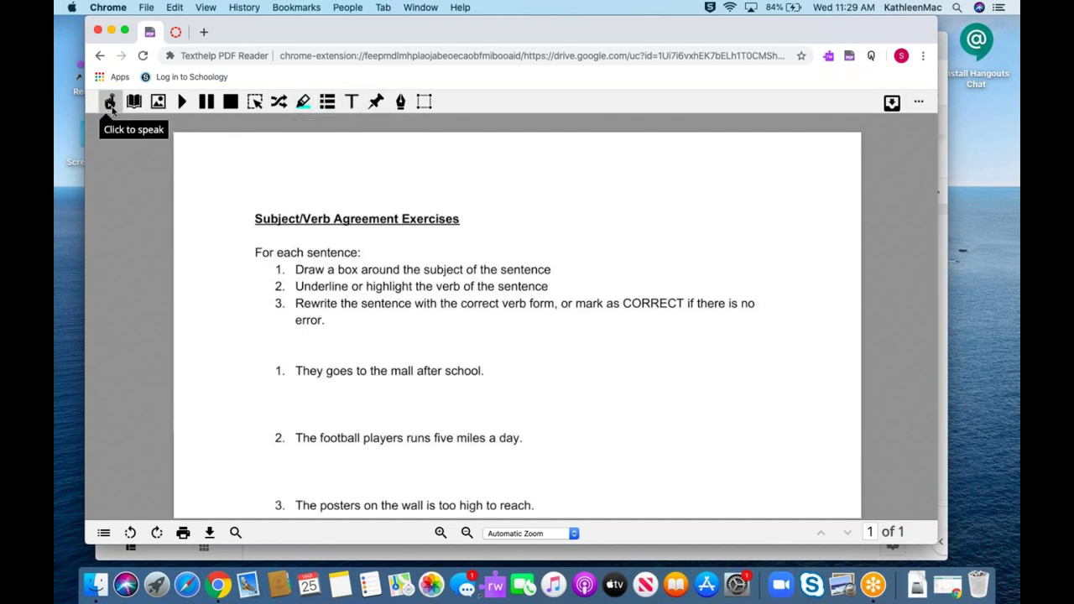
left_click(261, 252)
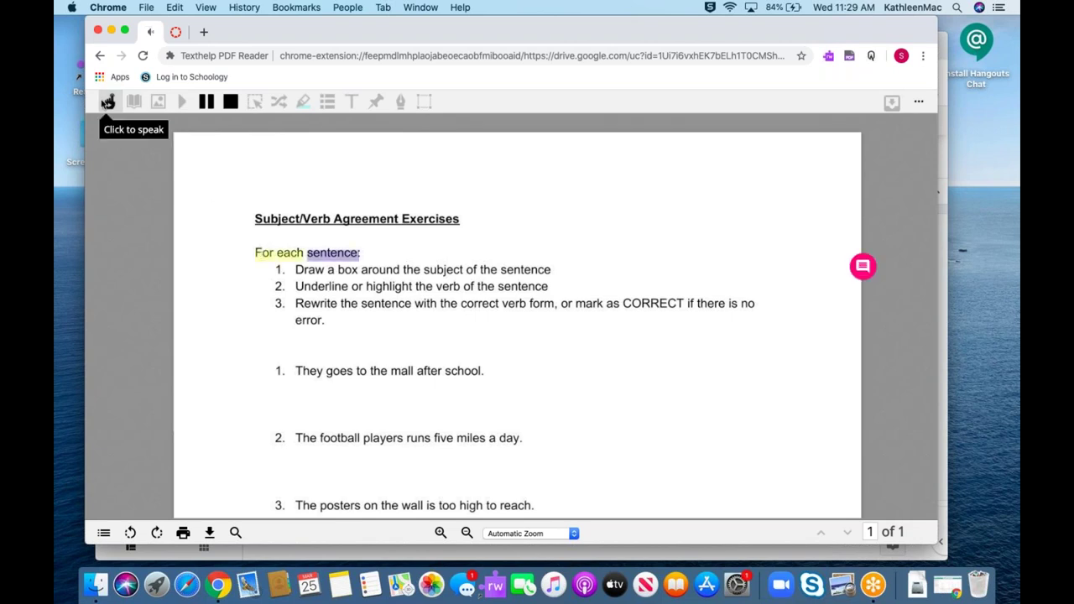
left_click(110, 104)
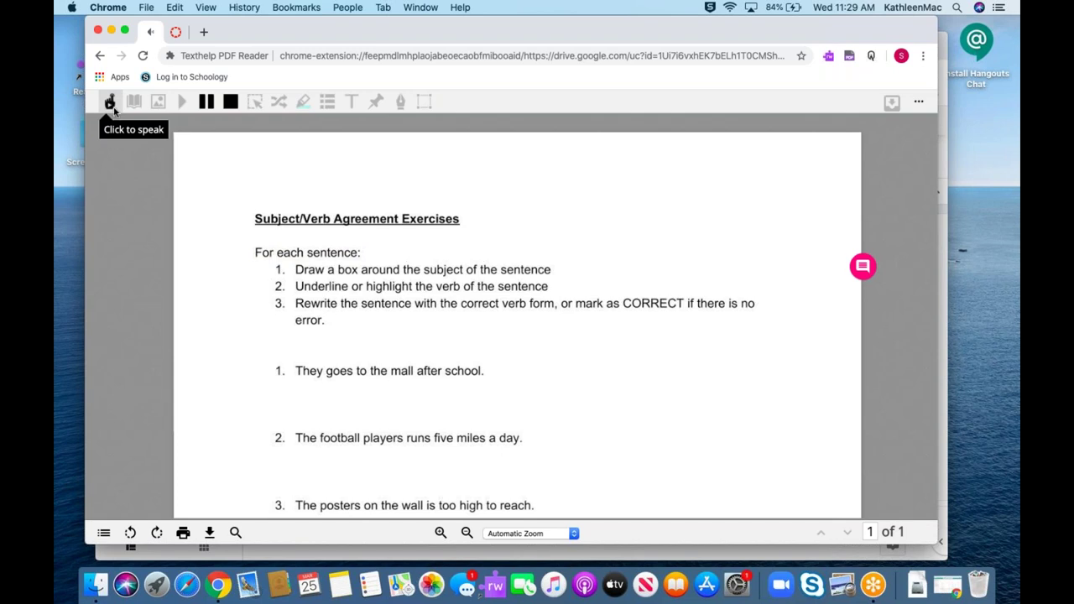
left_click(114, 110)
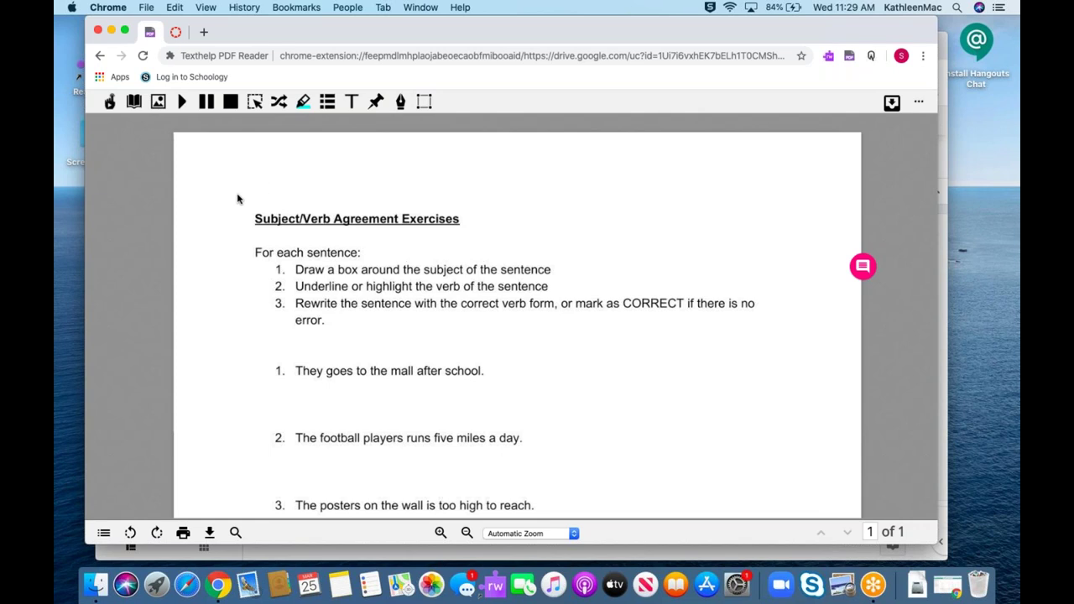
Step: Add the typewriter text "They go to the mall after school." below sentence 1, widening its box to fit on one line
scroll(232, 204, "down", 5)
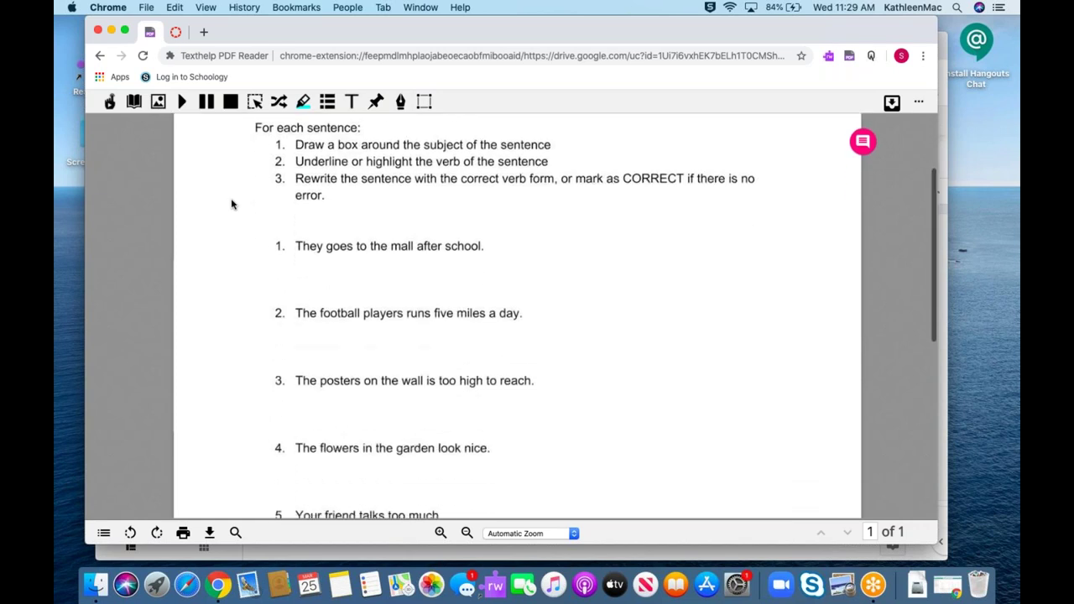
scroll(231, 204, "up", 1)
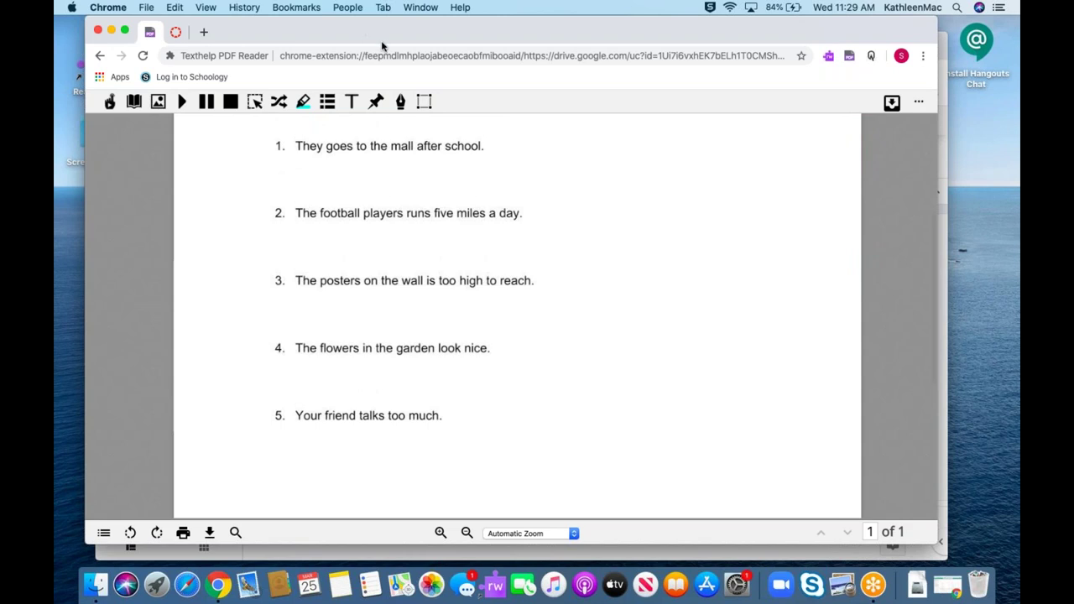
left_click(352, 103)
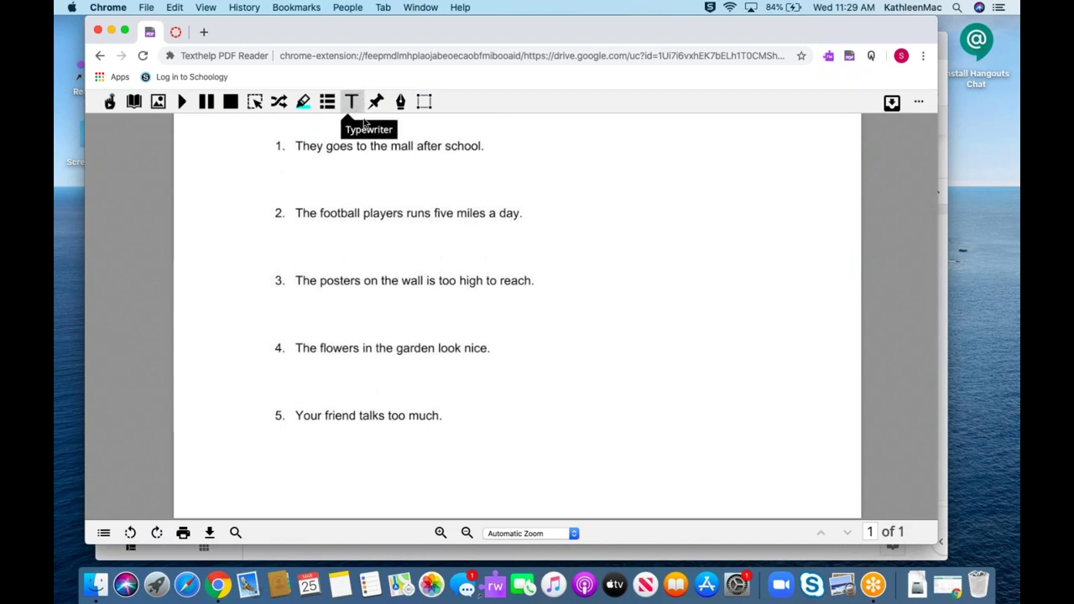
left_click(291, 167)
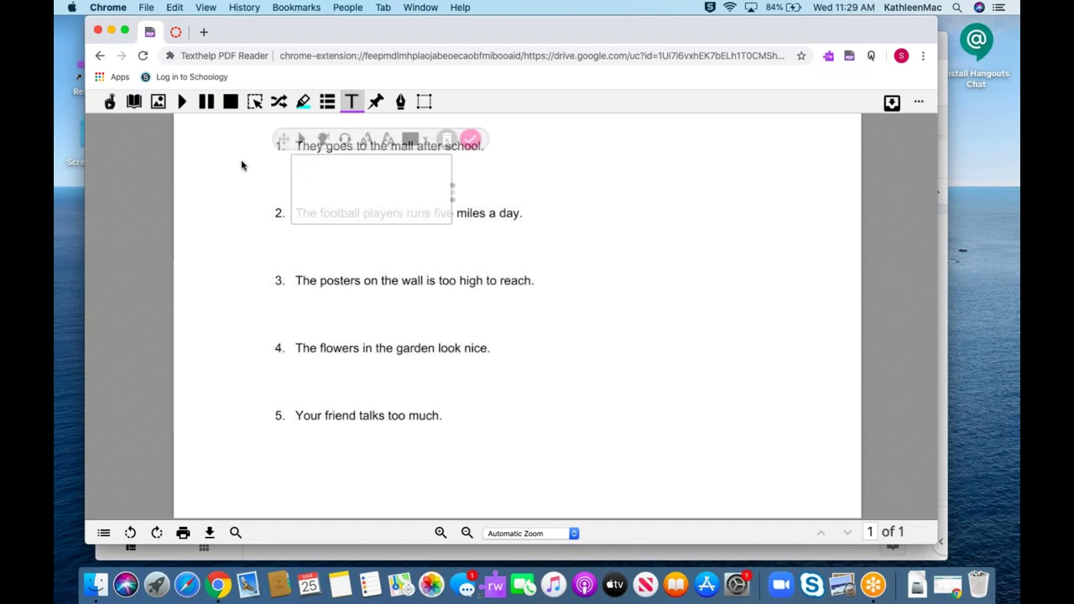
type("They go to the mall after school.")
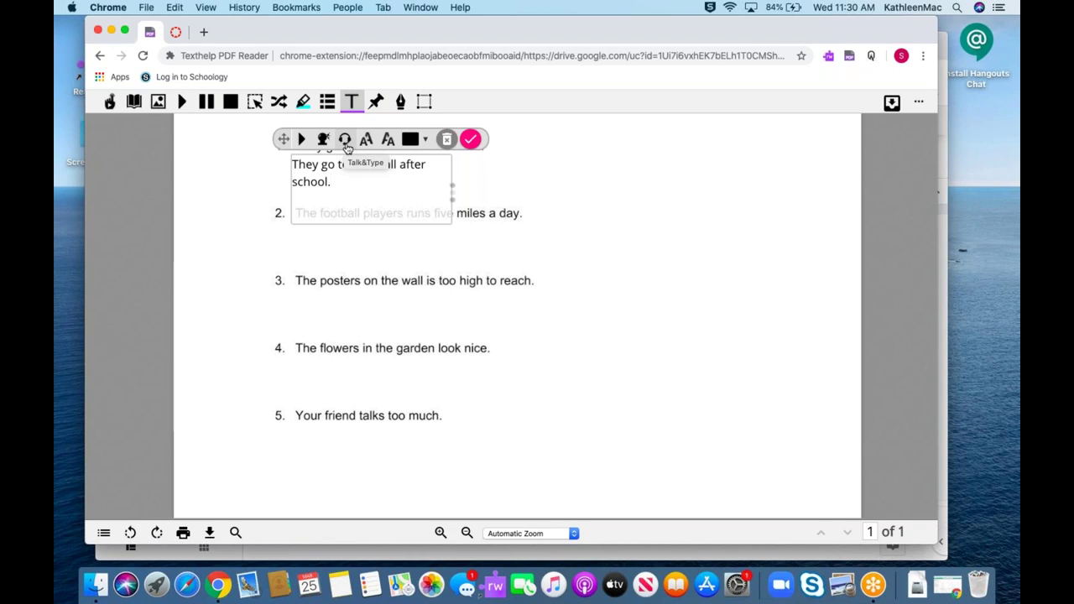
left_click_drag(453, 192, 483, 193)
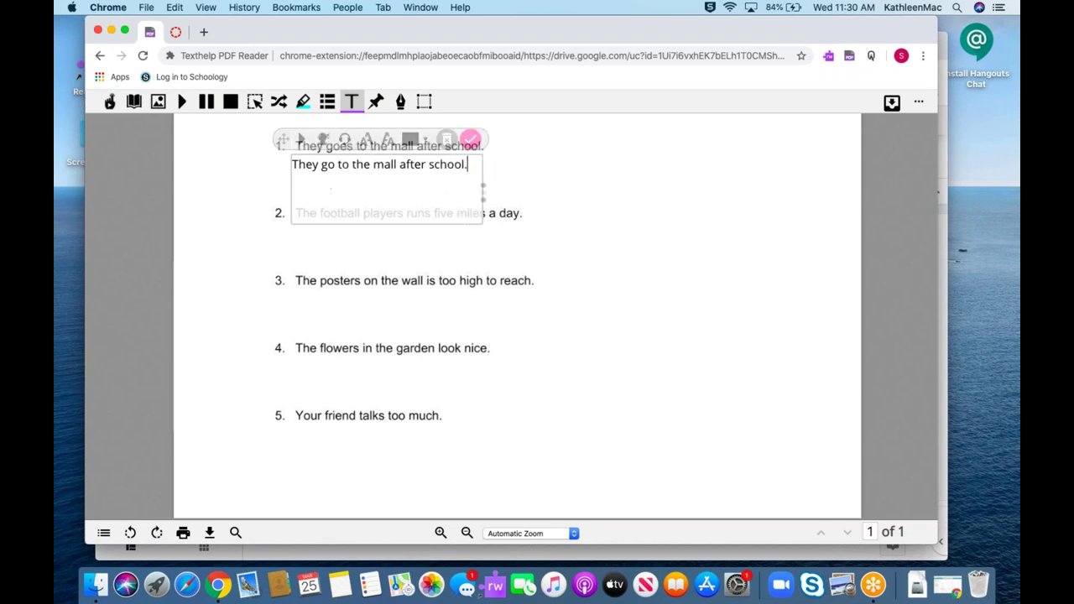
left_click(539, 186)
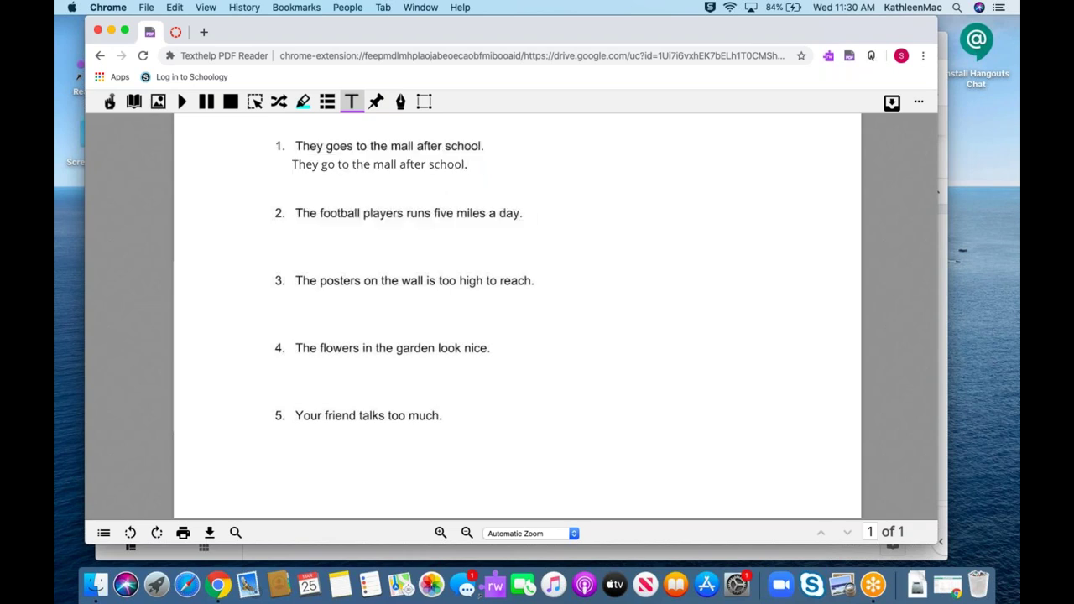
Step: Draw a rectangle around the subject "They" in sentence 1, then turn the shapes tool off
scroll(532, 200, "up", 4)
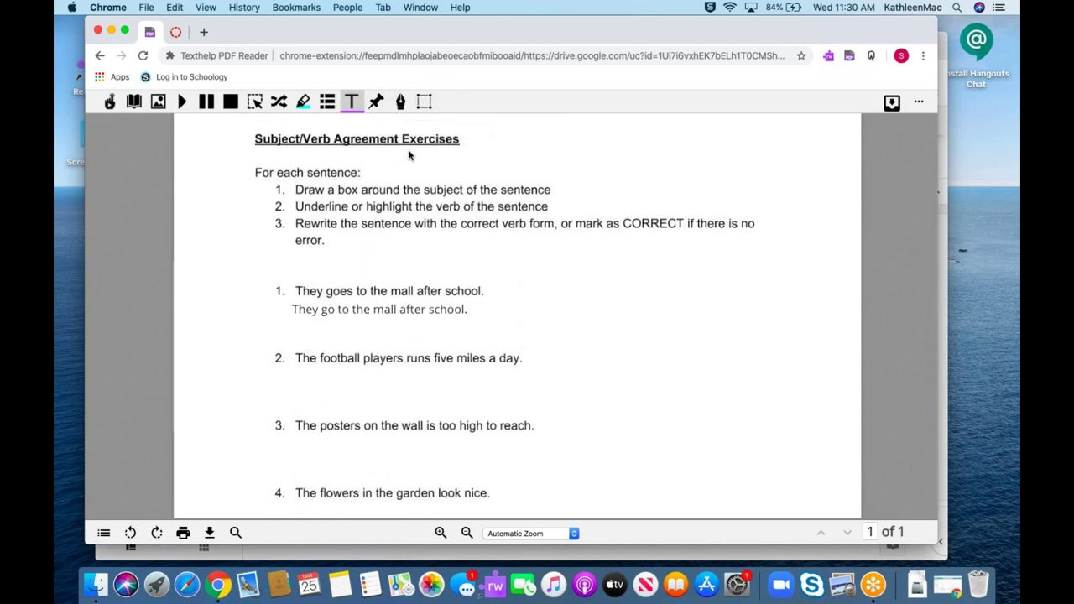
left_click(423, 103)
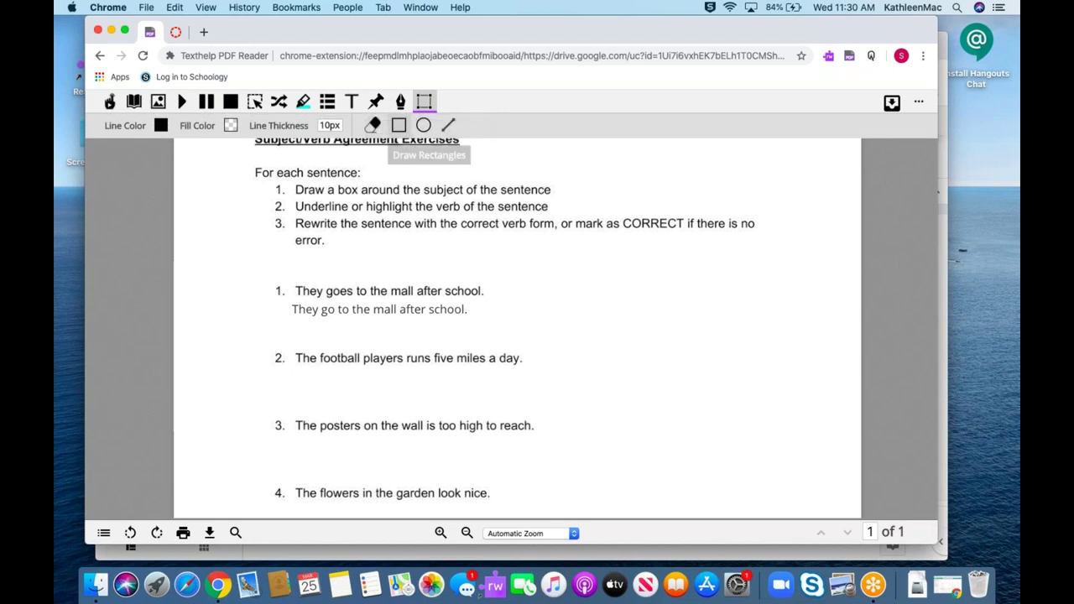
left_click(399, 125)
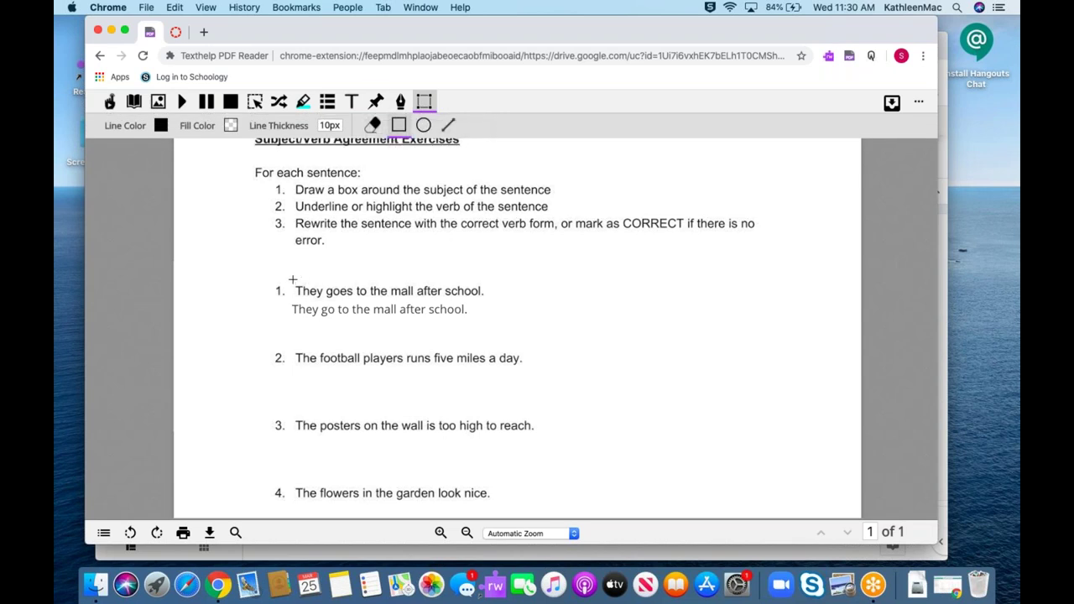
left_click_drag(292, 279, 329, 299)
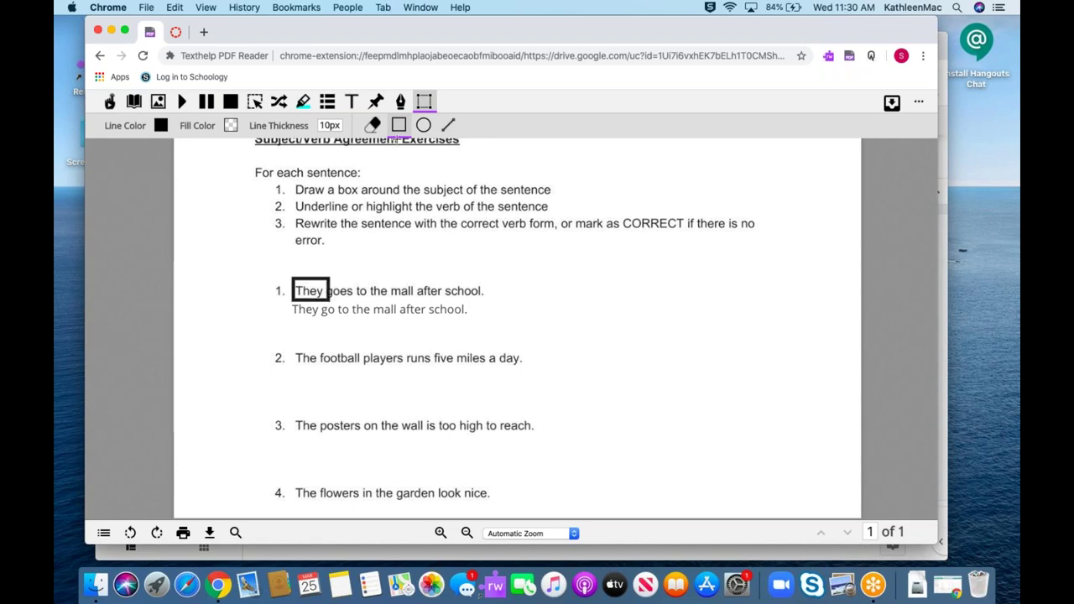
left_click(424, 102)
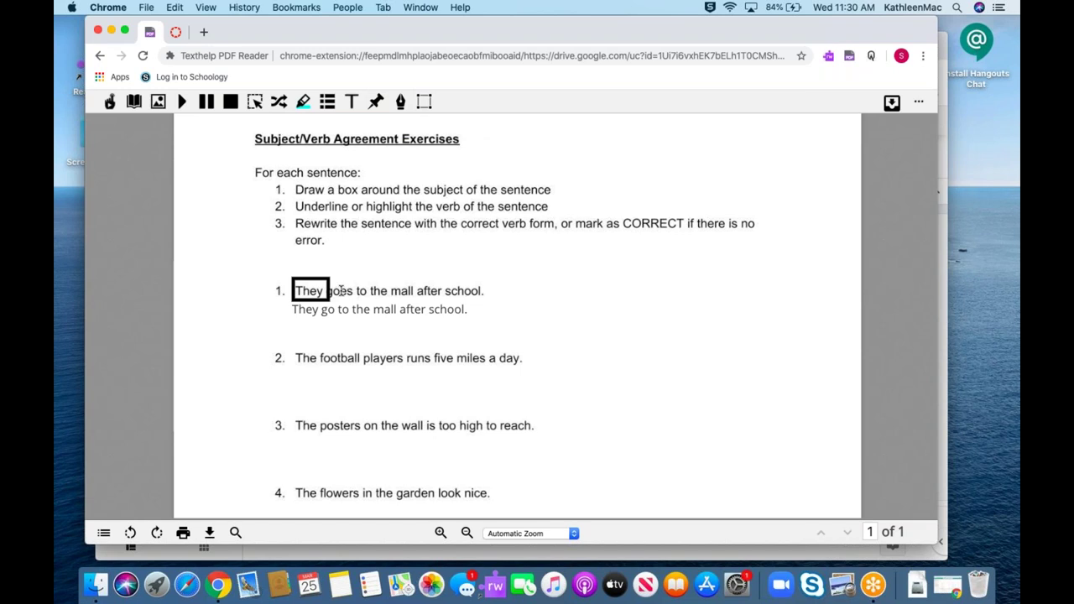
Step: Highlight the verb "goes" in sentence 1 in green, then close the highlighting tools
double_click(341, 290)
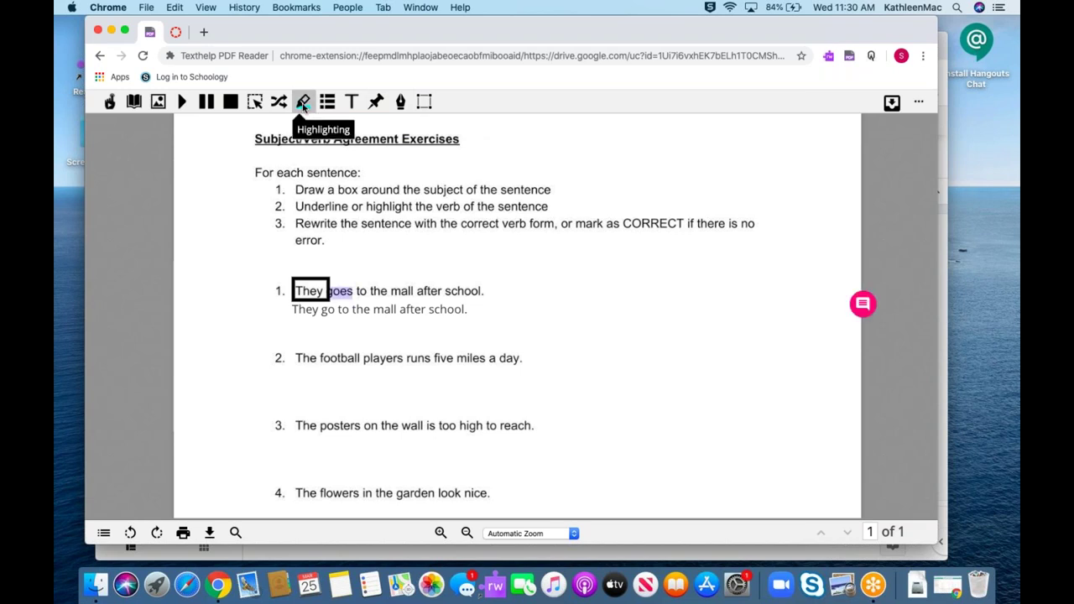
left_click(303, 103)
left_click(182, 126)
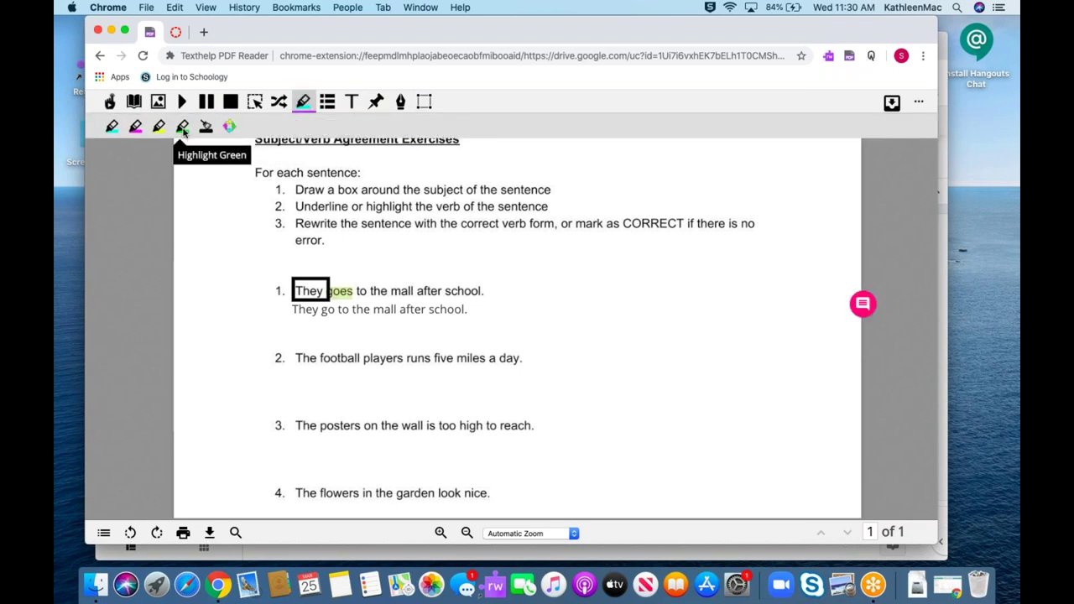
left_click(303, 102)
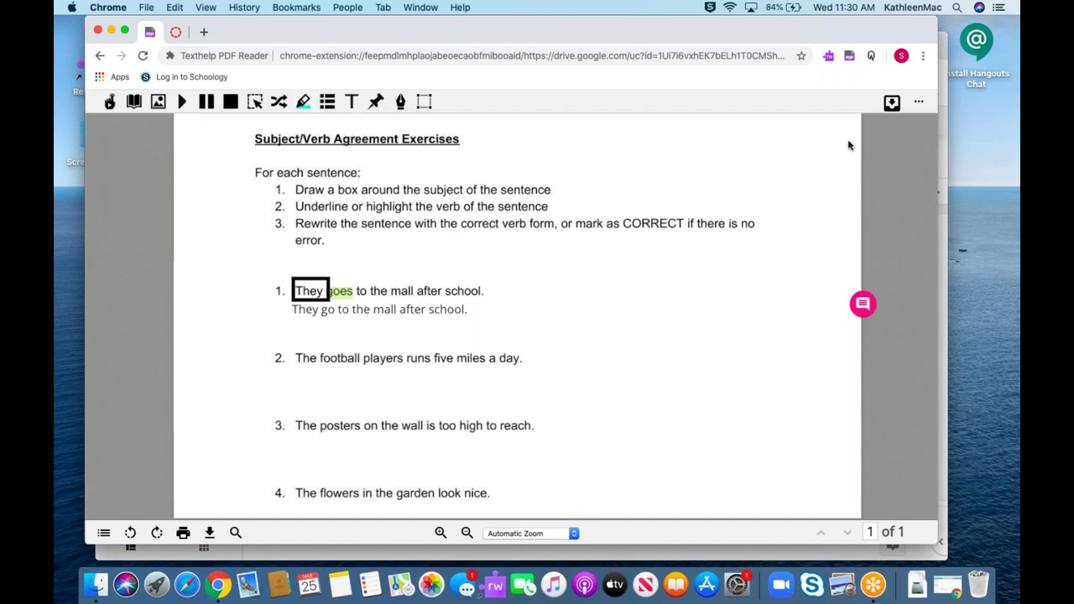
Step: Save the annotated PDF back to Google Classroom and turn in the Grammar worksheet assignment
left_click(892, 104)
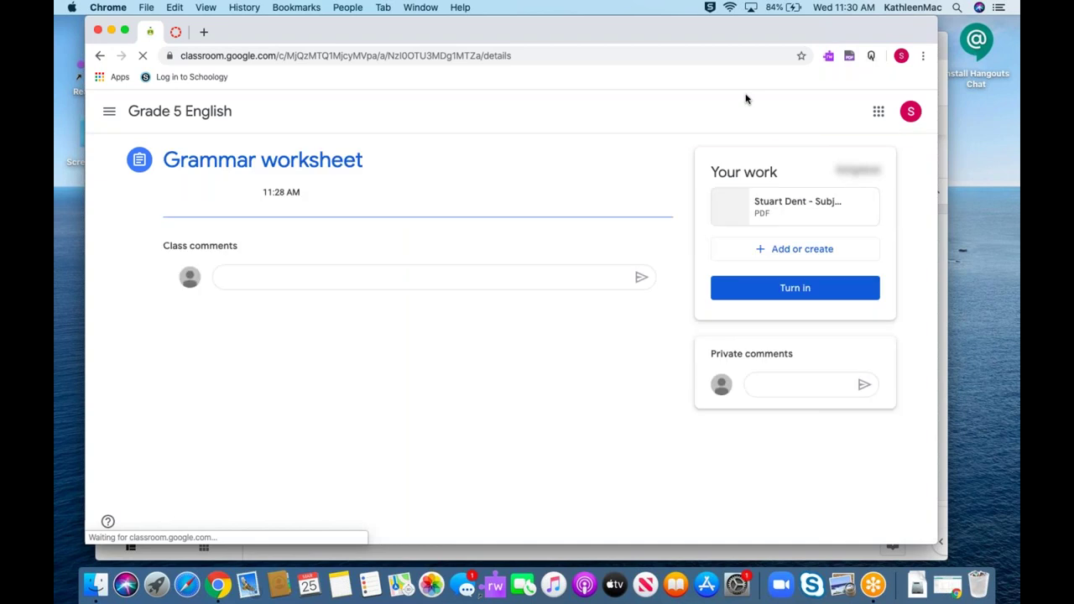
left_click(796, 290)
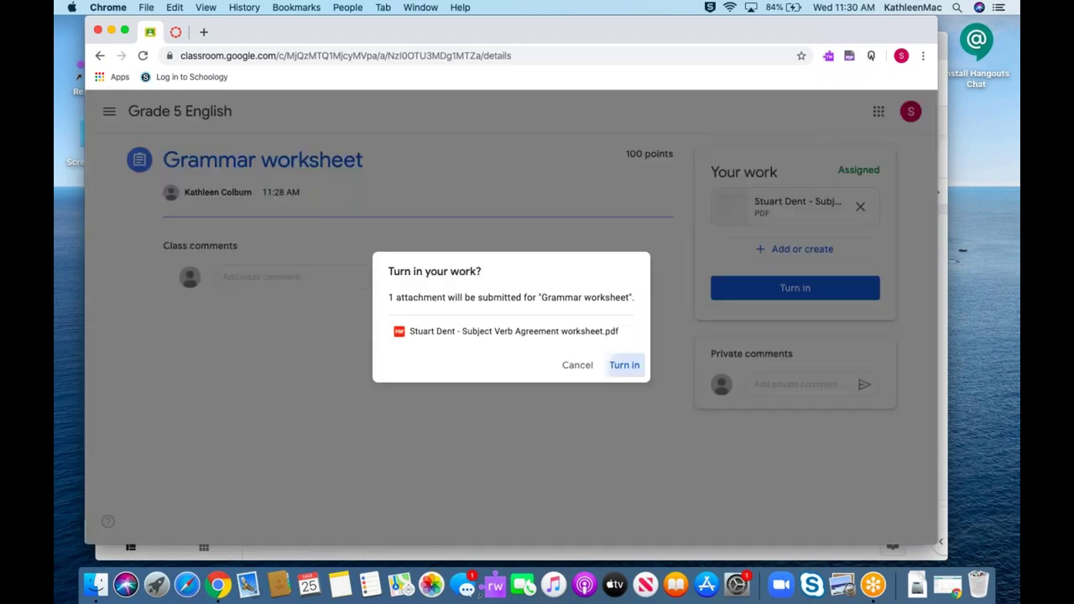
key("Return")
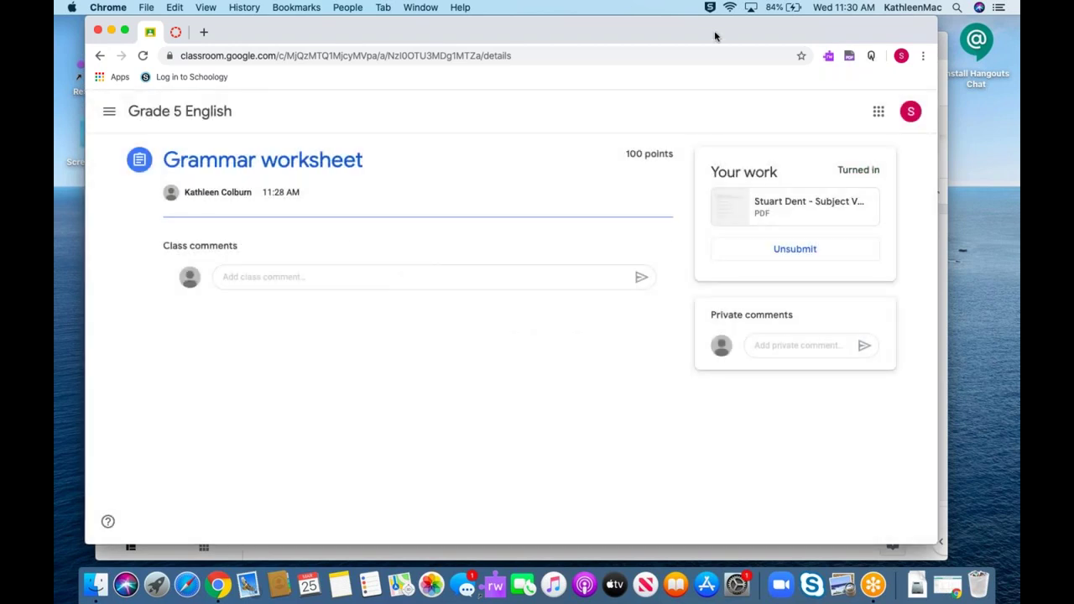
Step: Switch to the teacher's browser profile, refresh Google Classroom and open the newest Grammar worksheet assignment in Grade 5 English
left_click(901, 57)
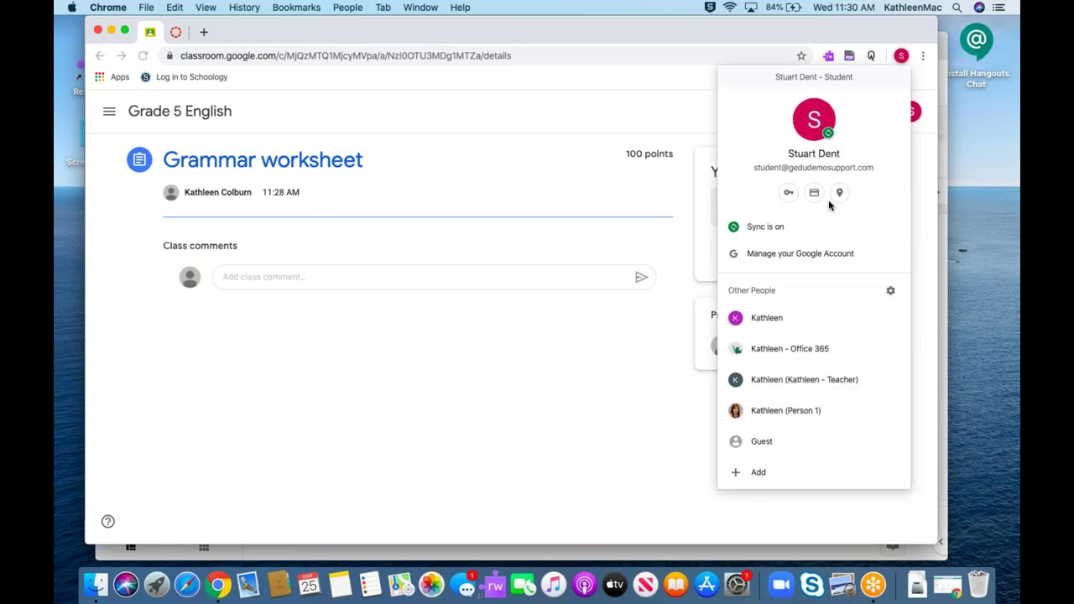
left_click(786, 382)
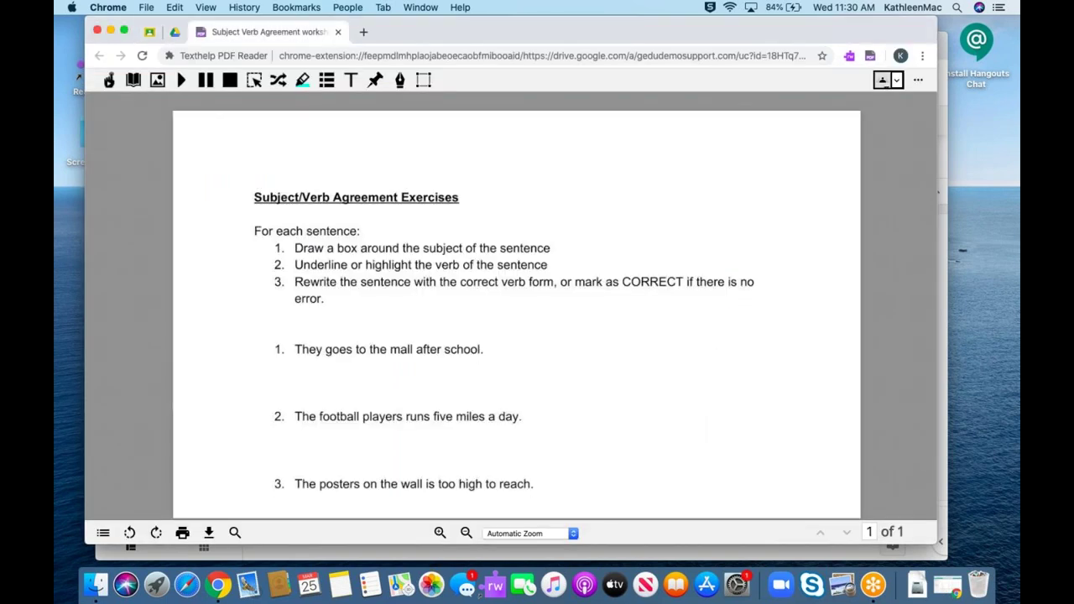
left_click(149, 32)
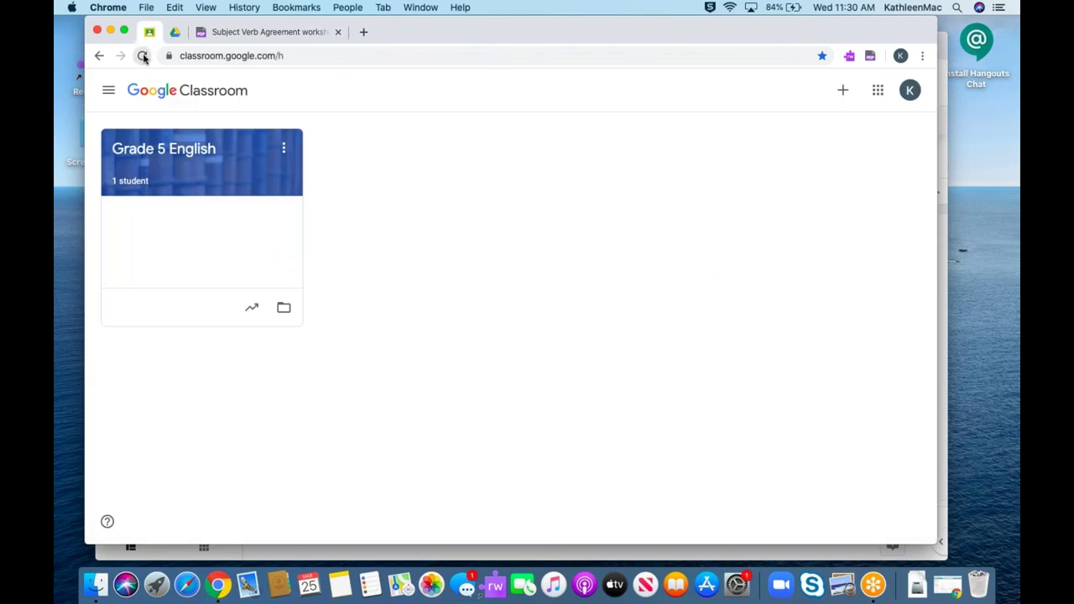
left_click(143, 56)
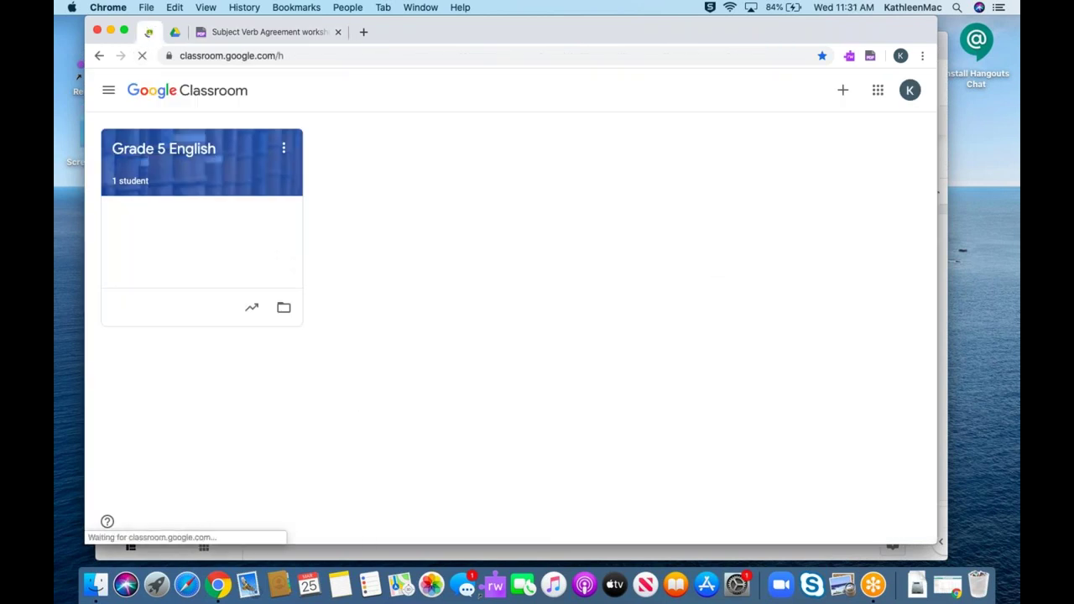
left_click(190, 156)
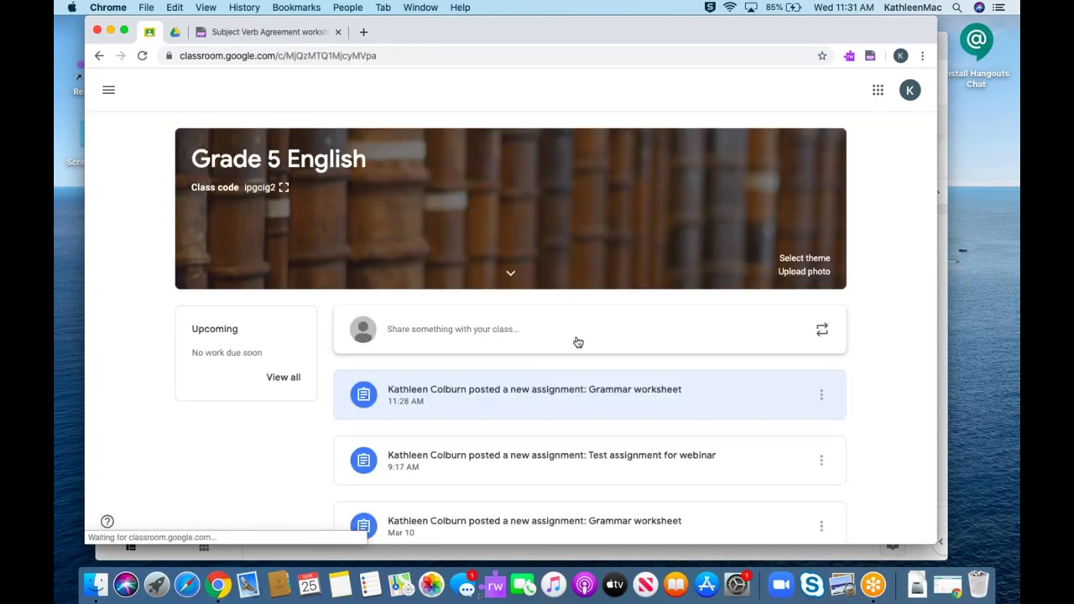
left_click(561, 390)
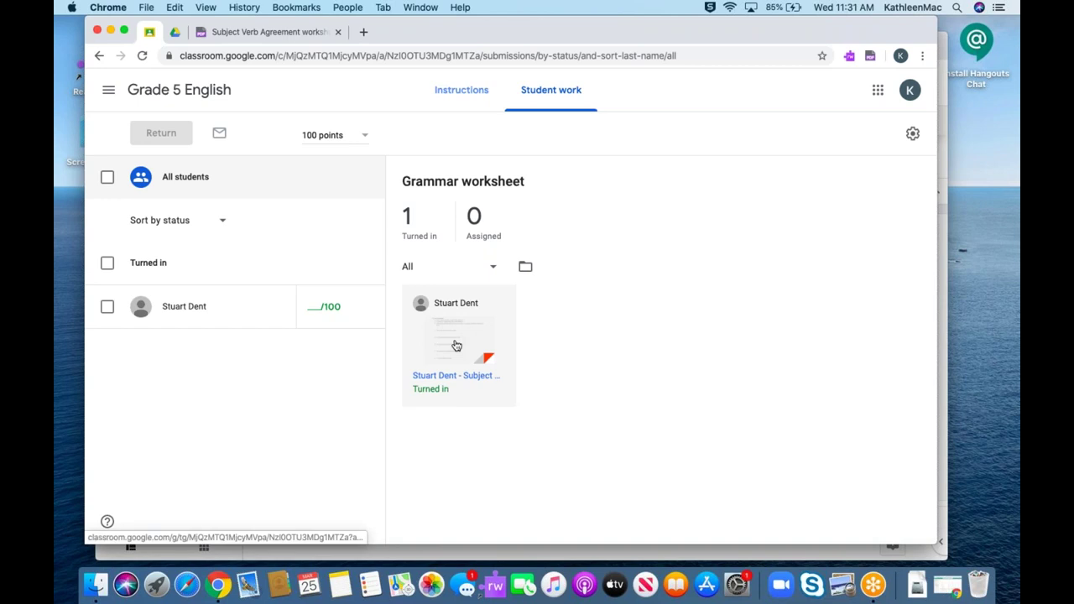
Step: Open the student's turned-in worksheet PDF and examine the annotations on sentence 1
left_click(456, 346)
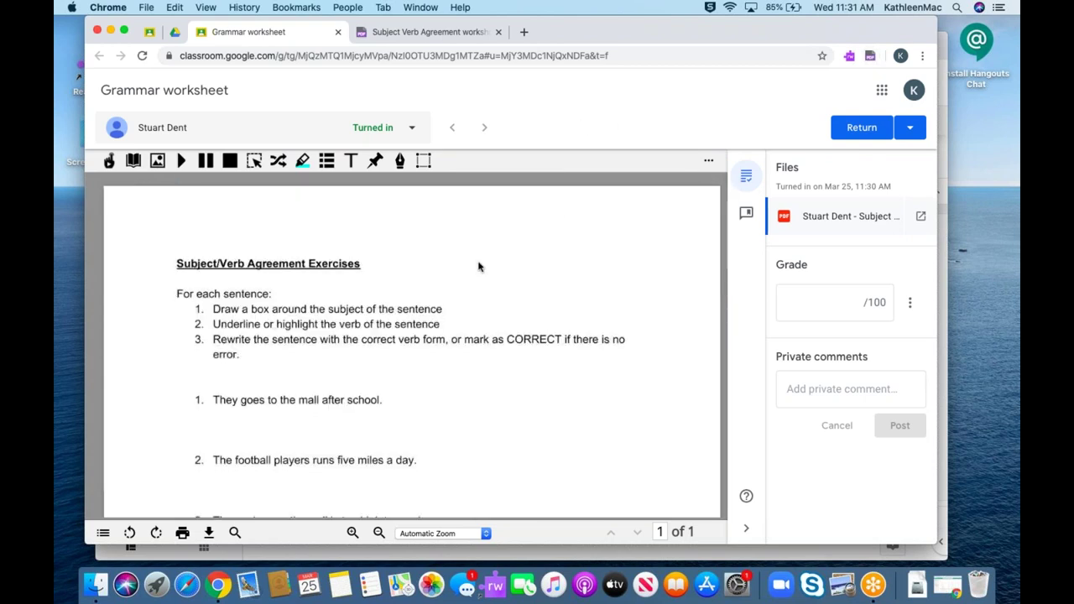
scroll(479, 267, "down", 2)
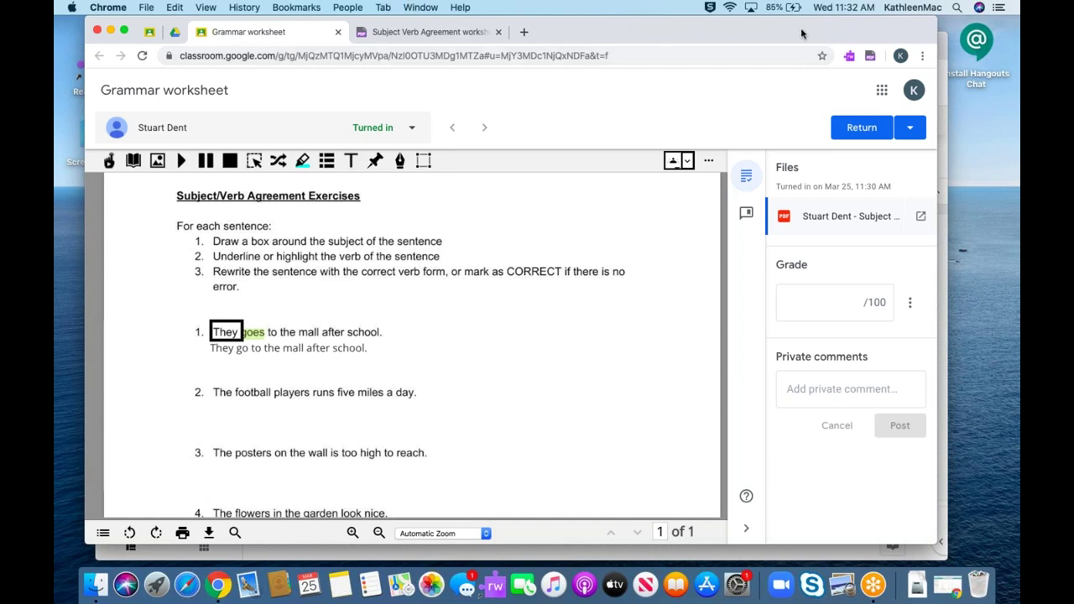
left_click(1008, 48)
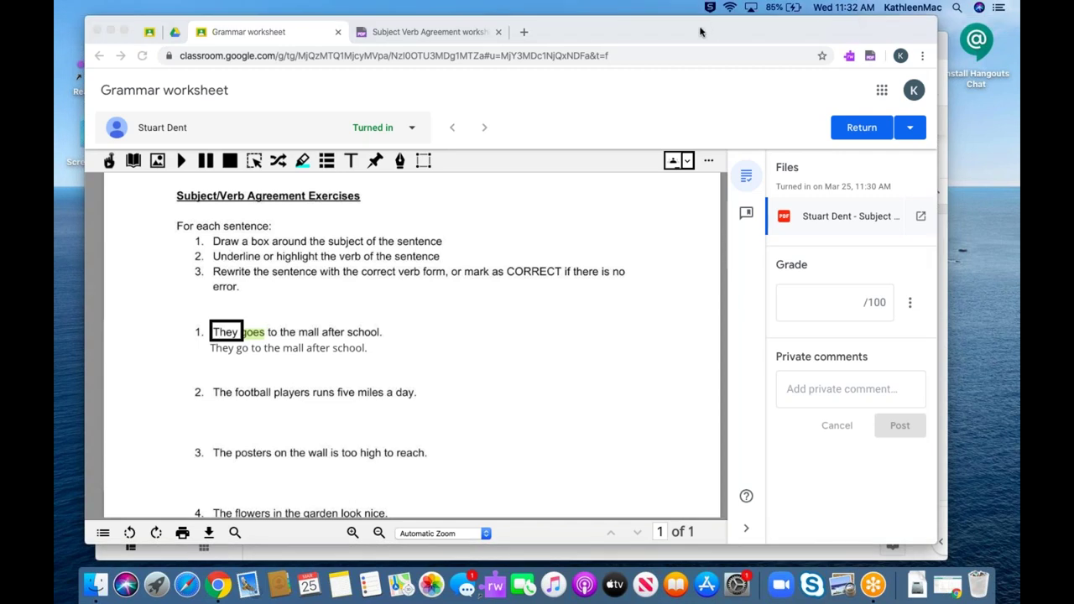
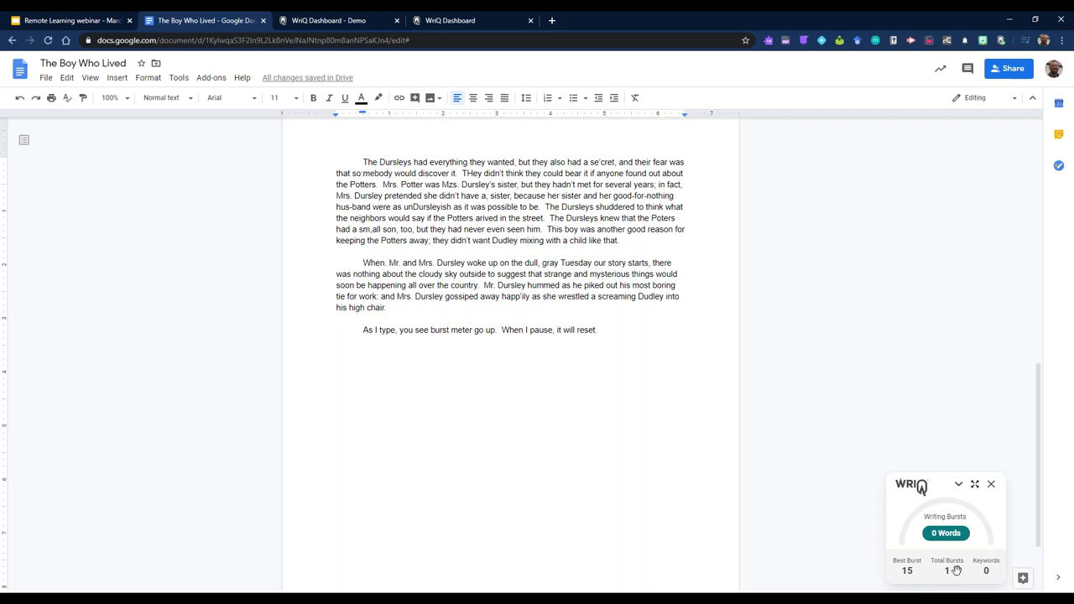
Step: Expand the WriQ widget in the "The Boy Who Lived" document and view the writing statistics for Week and Month
left_click(977, 489)
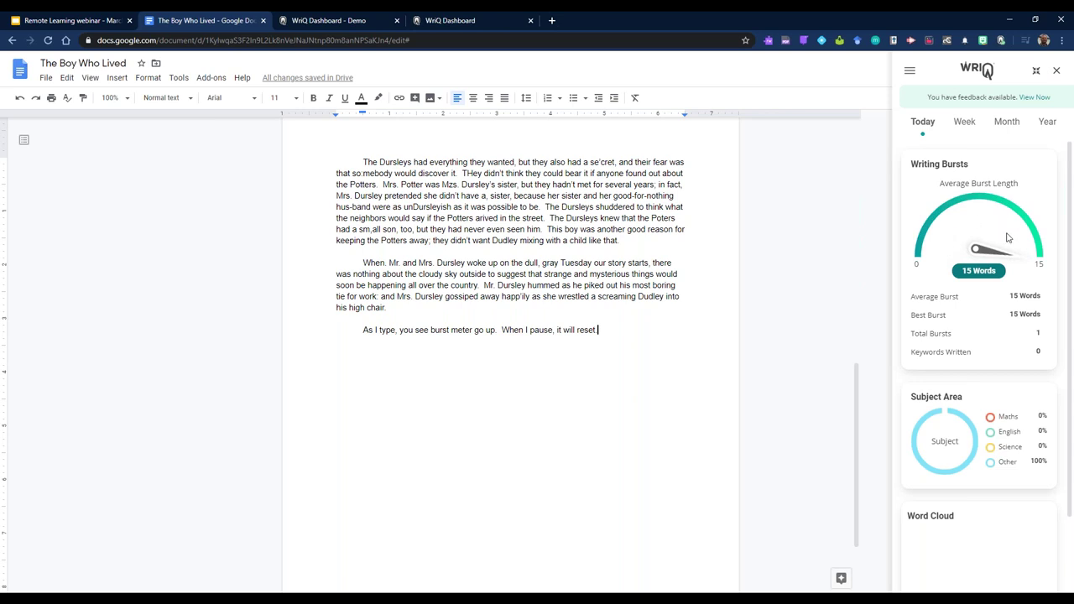
left_click(963, 132)
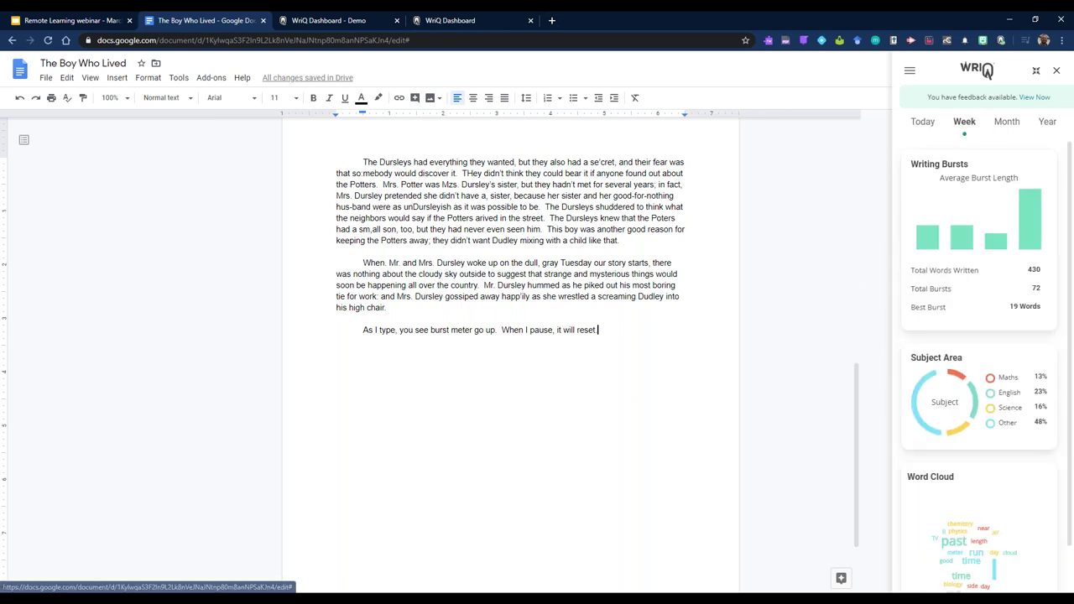
left_click(1007, 126)
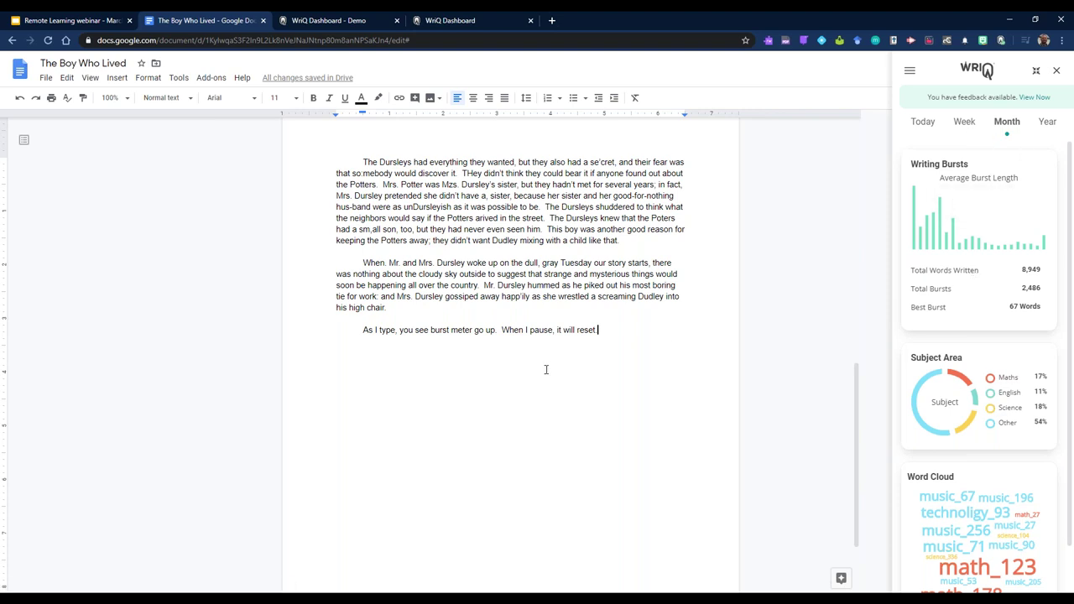
Step: Open the available WriQ feedback and review the document stats and rubric descriptions, including Above Grade Level for Focus/Exposition
scroll(546, 369, "up", 8)
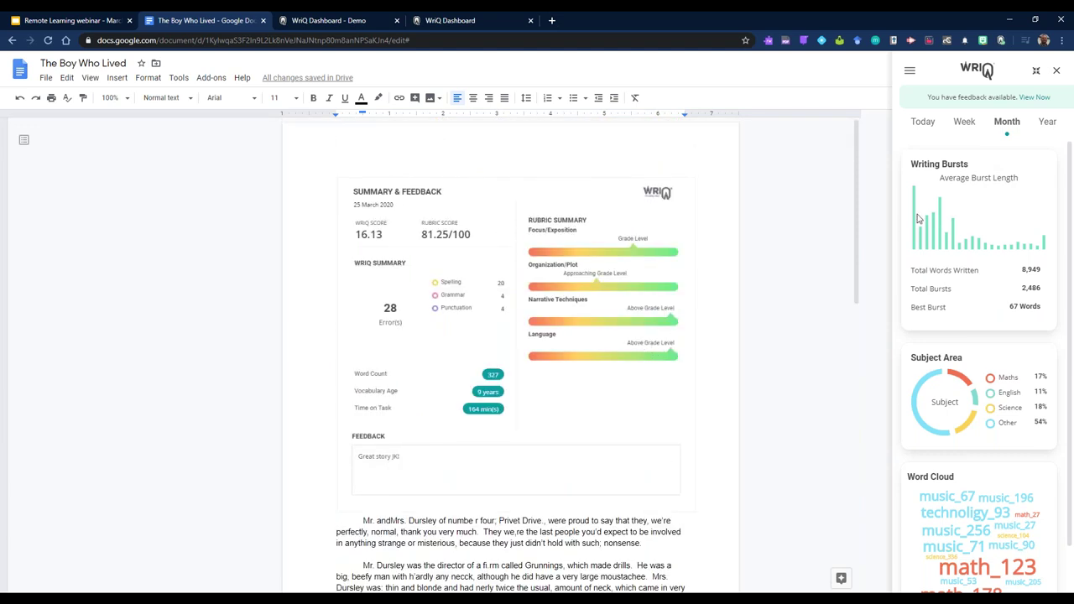
left_click(1037, 98)
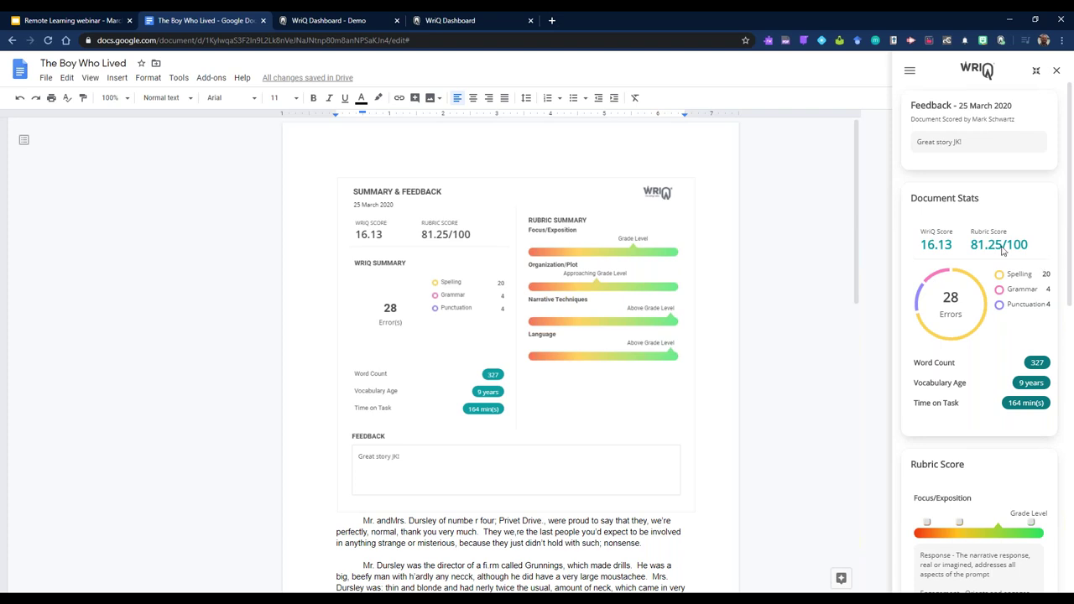
scroll(999, 244, "down", 3)
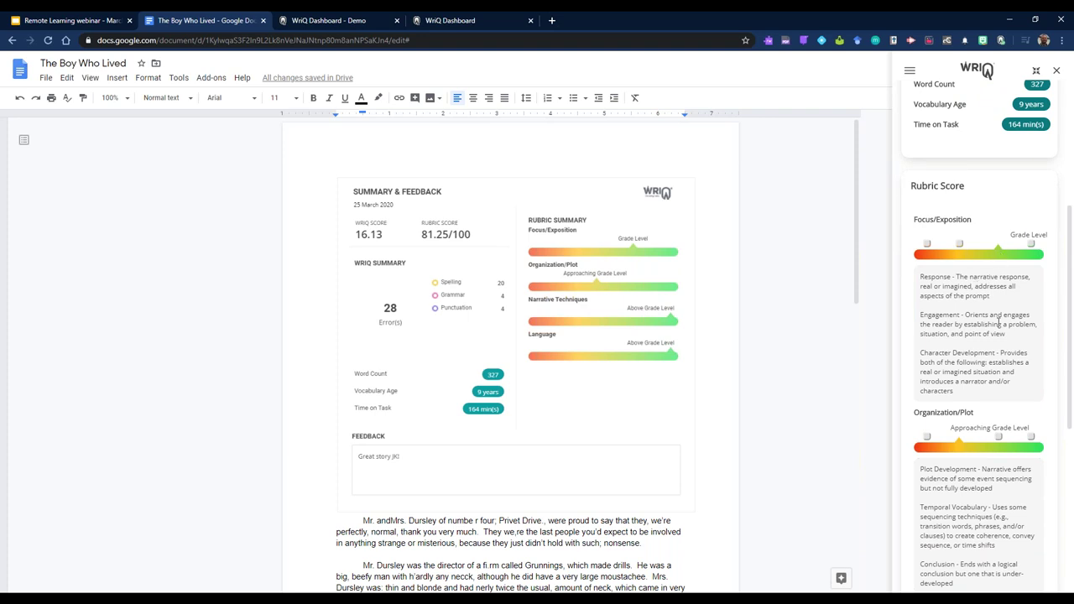
mouse_move(1034, 248)
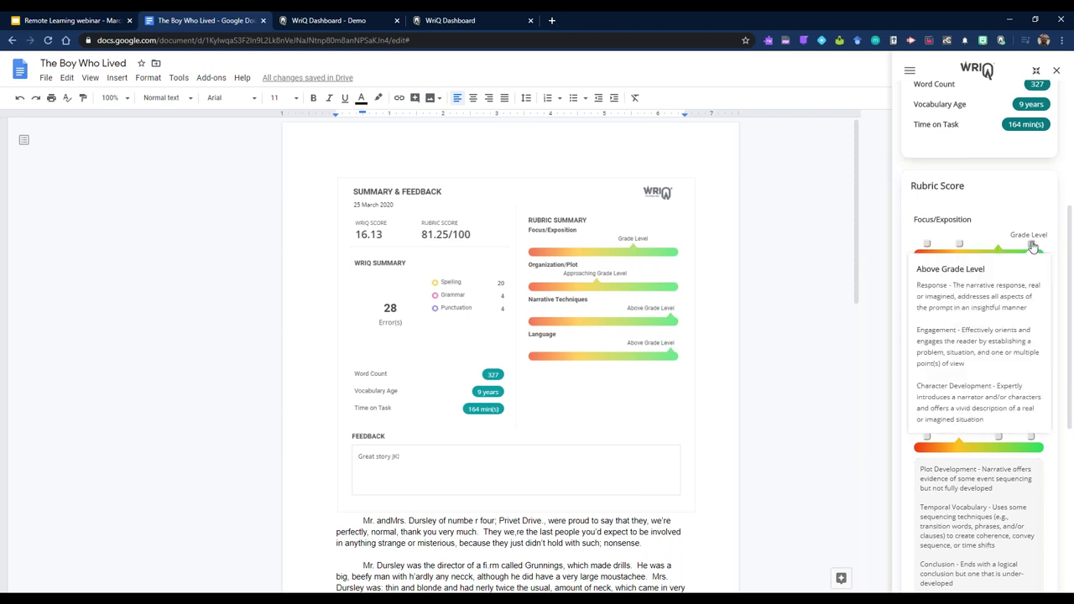
scroll(991, 252, "down", 5)
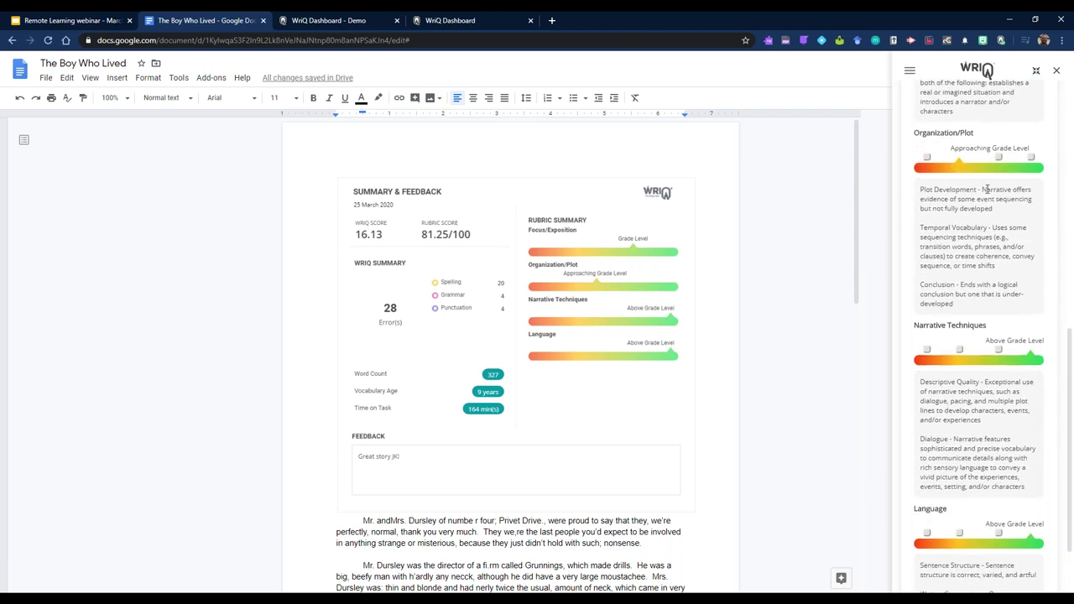
mouse_move(1034, 159)
scroll(982, 428, "down", 2)
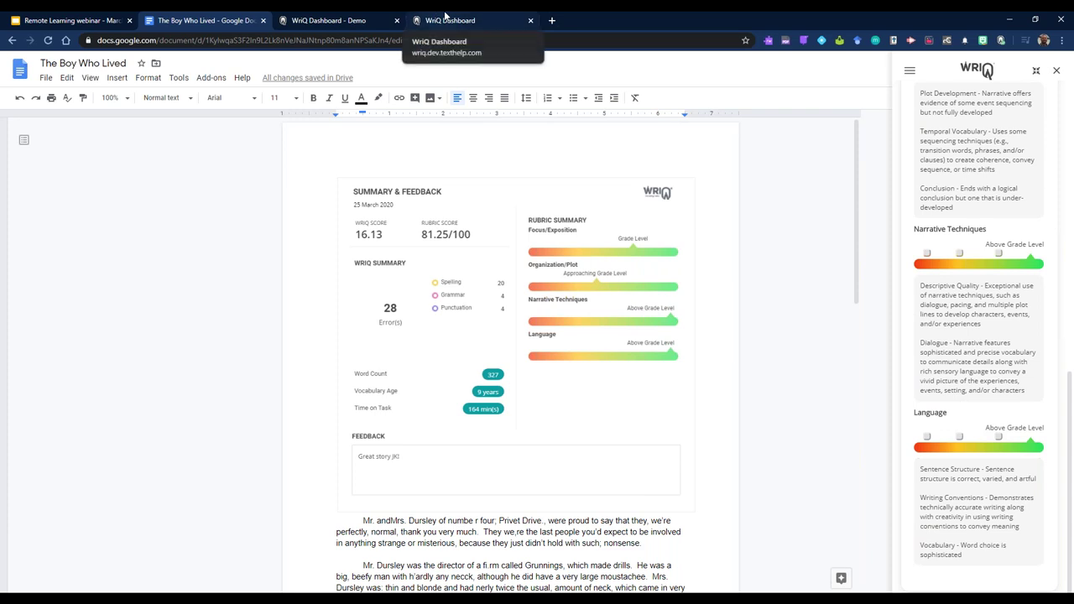
Step: Switch to the WriQ Dashboard's Rubrics page, start a new rubric and browse its grade options
left_click(445, 18)
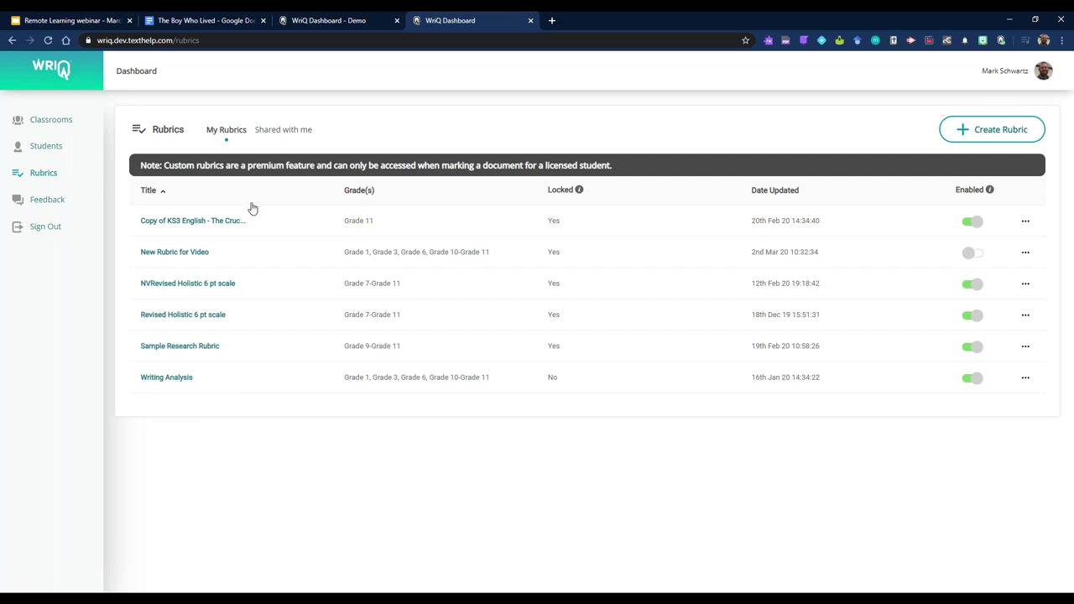
left_click(1026, 131)
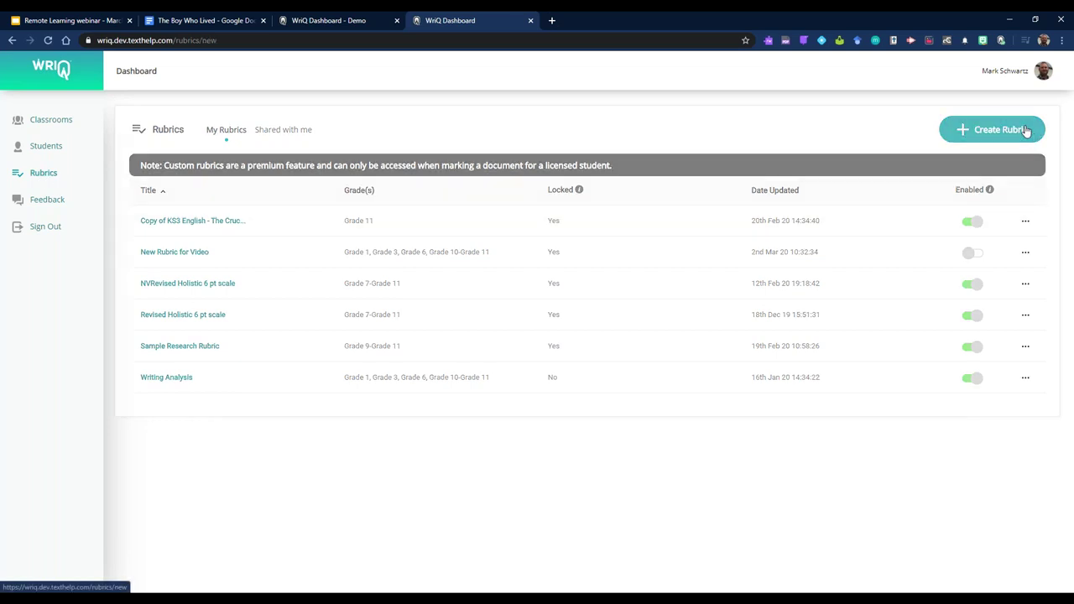
scroll(445, 289, "down", 1)
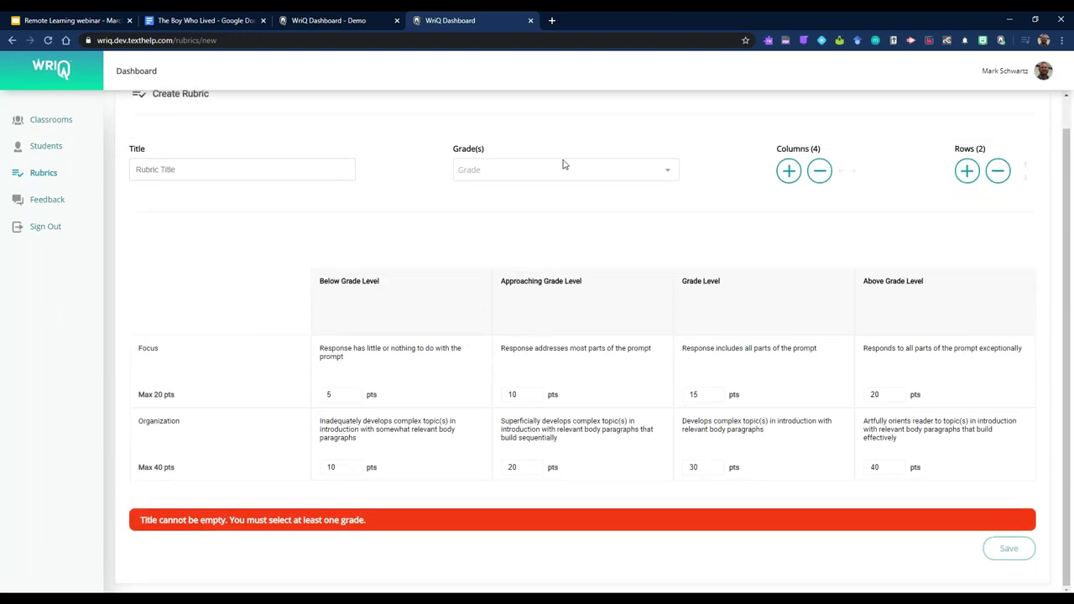
left_click(603, 171)
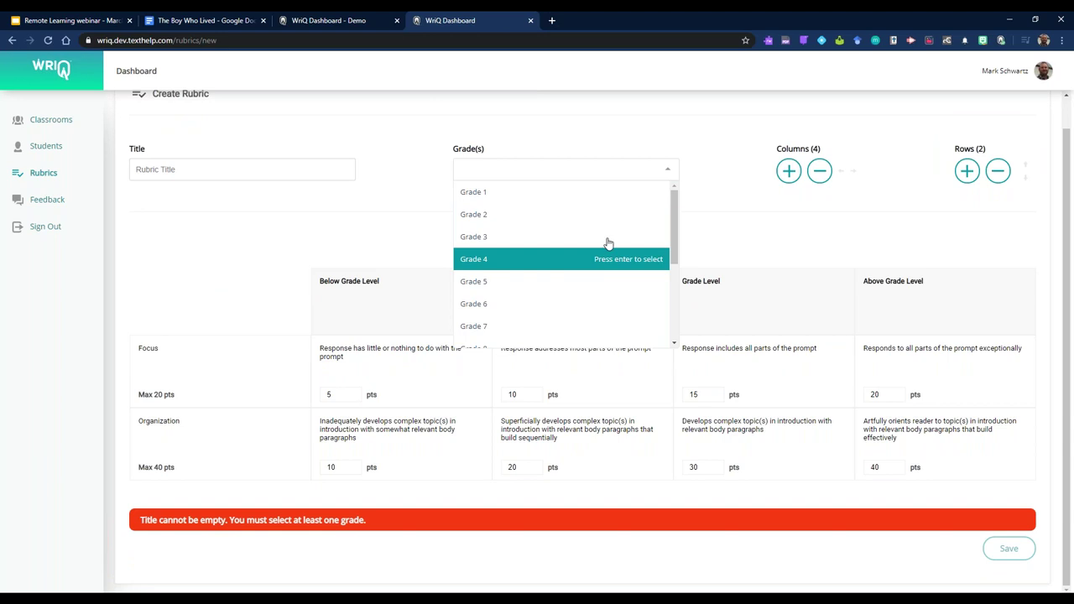
scroll(607, 241, "down", 2)
scroll(607, 241, "up", 2)
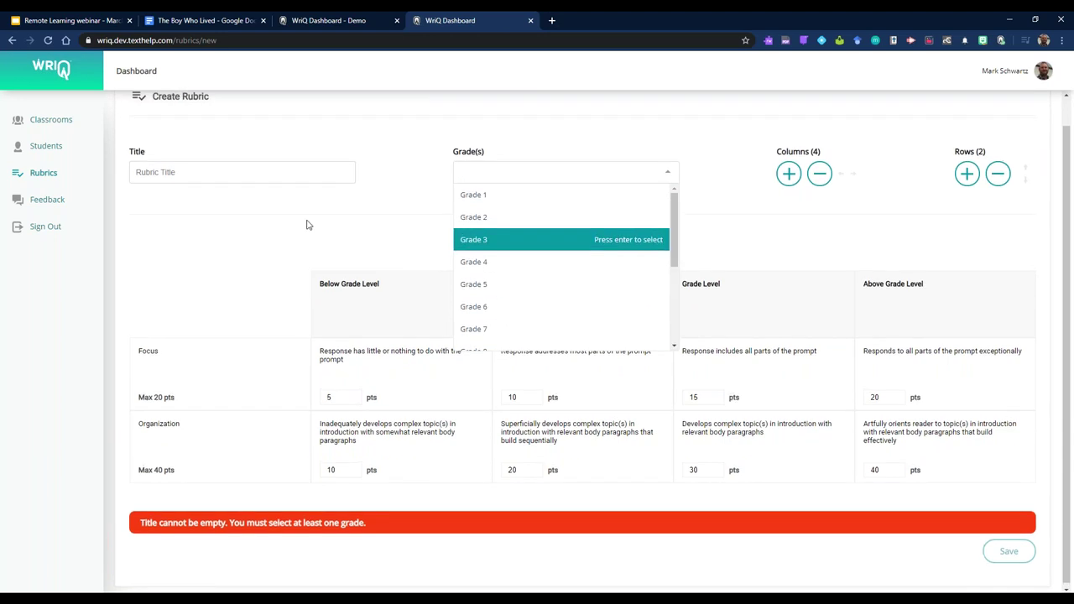
Step: Copy the share link for the "Copy of KS3 English - The Cruc..." rubric and check the rubrics shared by others
left_click(11, 40)
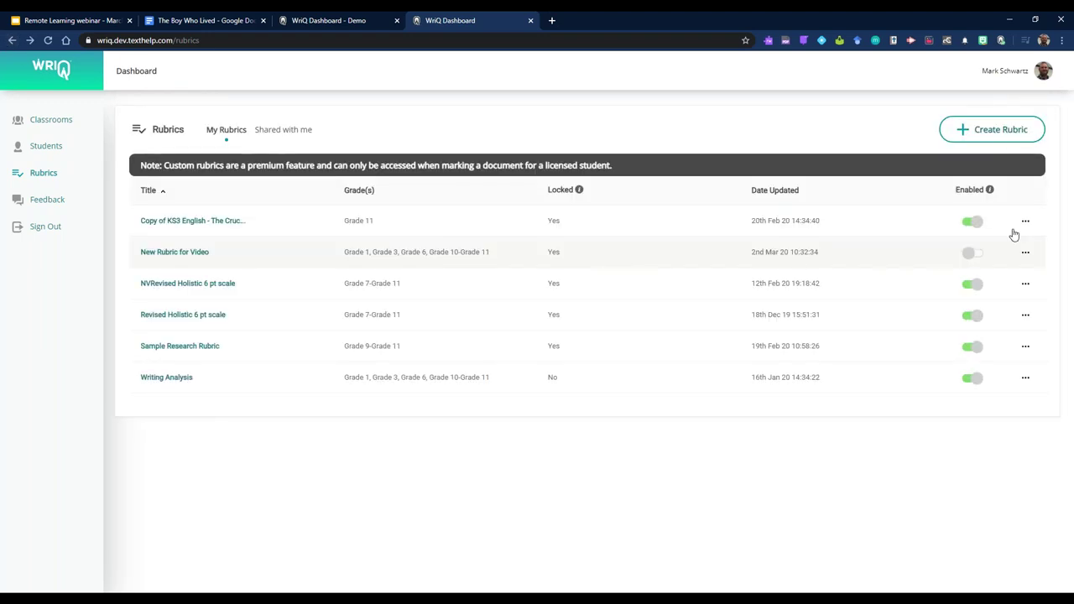
left_click(1026, 224)
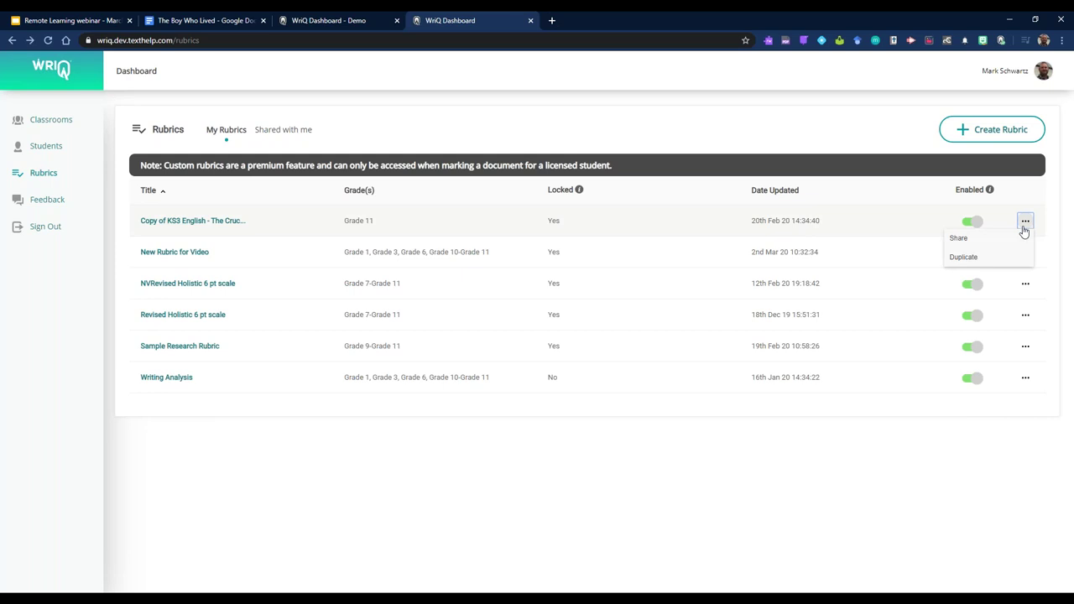
left_click(966, 240)
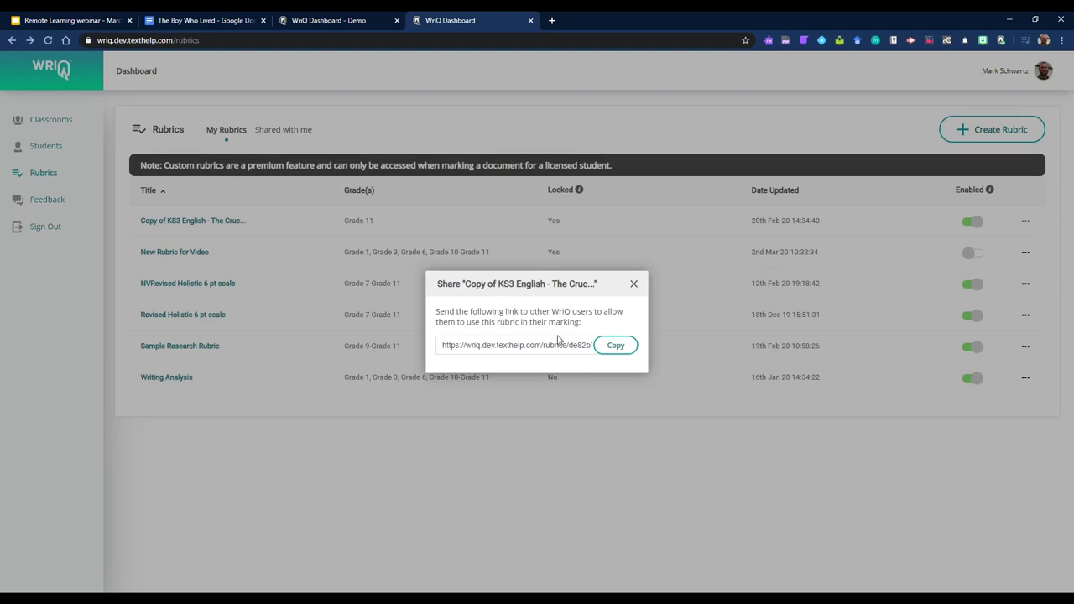
left_click(617, 345)
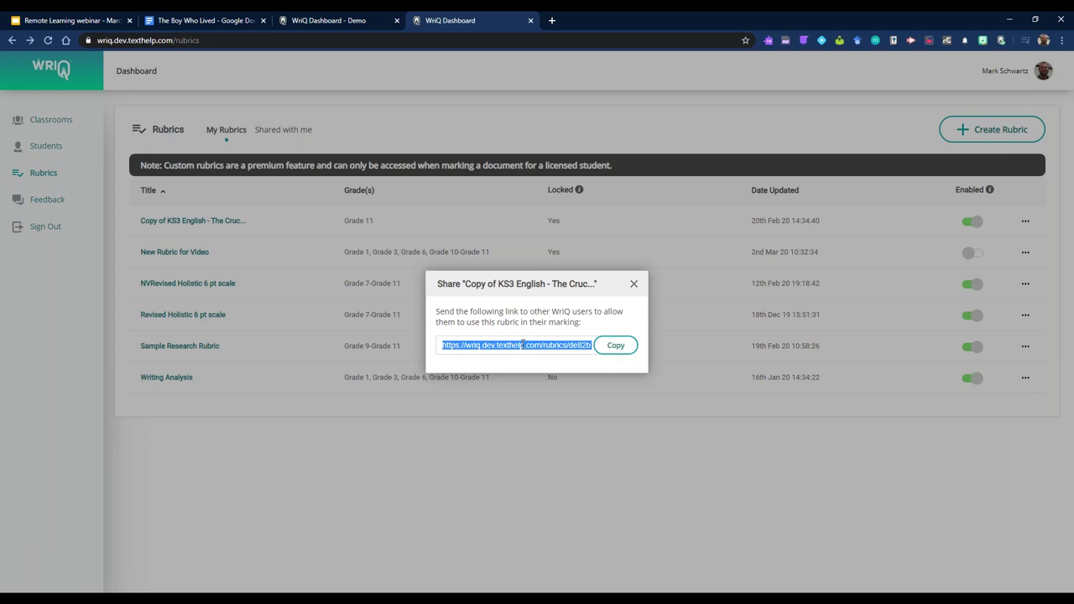
left_click(685, 251)
left_click(629, 288)
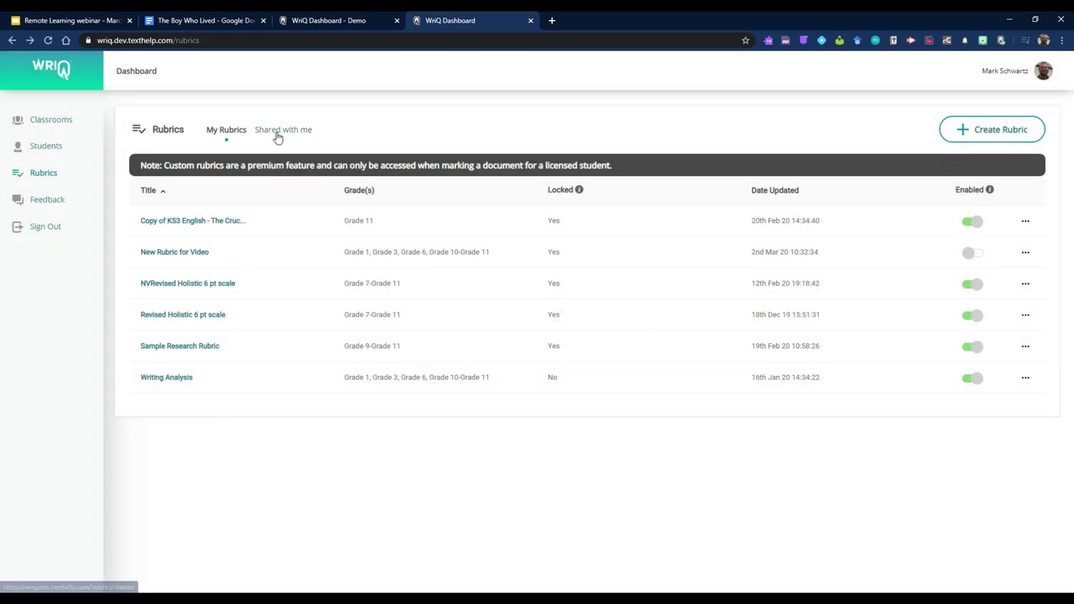
left_click(278, 134)
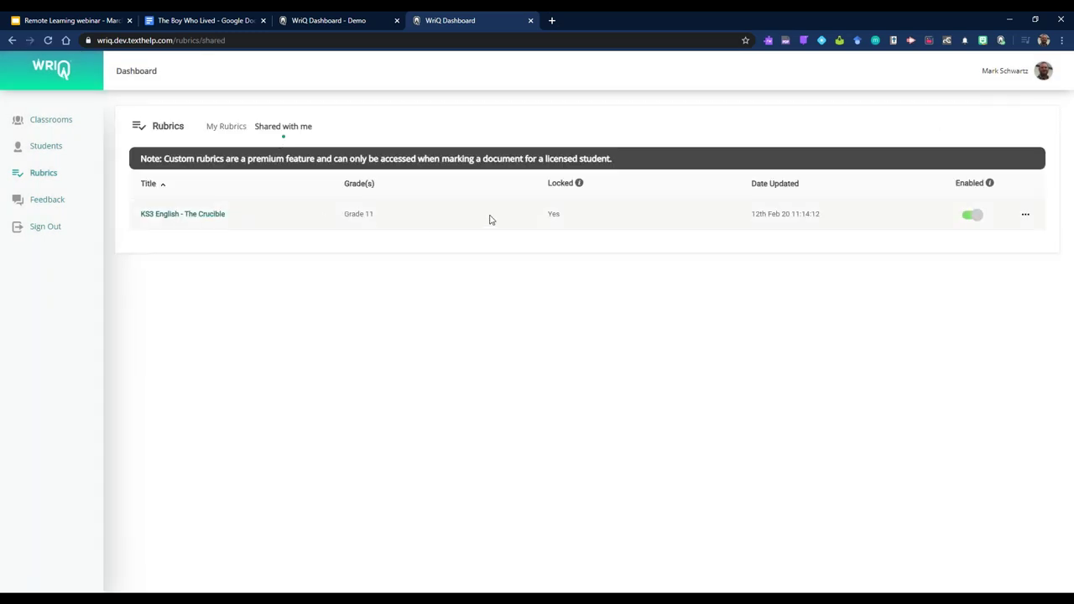
left_click(232, 127)
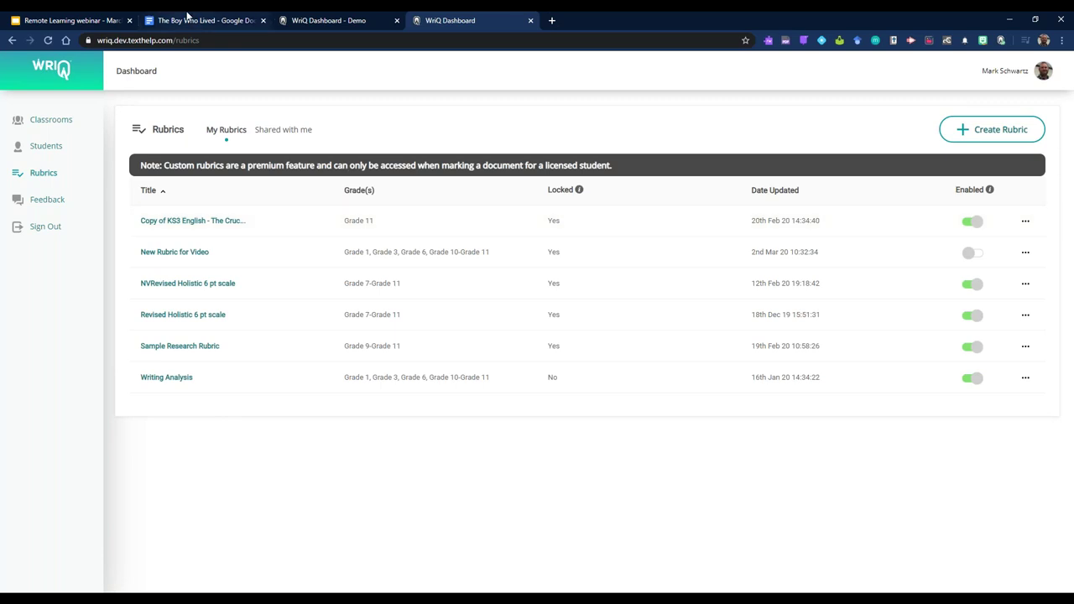
Step: Switch to the "The Boy Who Lived" document, open the WriQ achievements and look through the Badges and Bookshelf awards
left_click(187, 16)
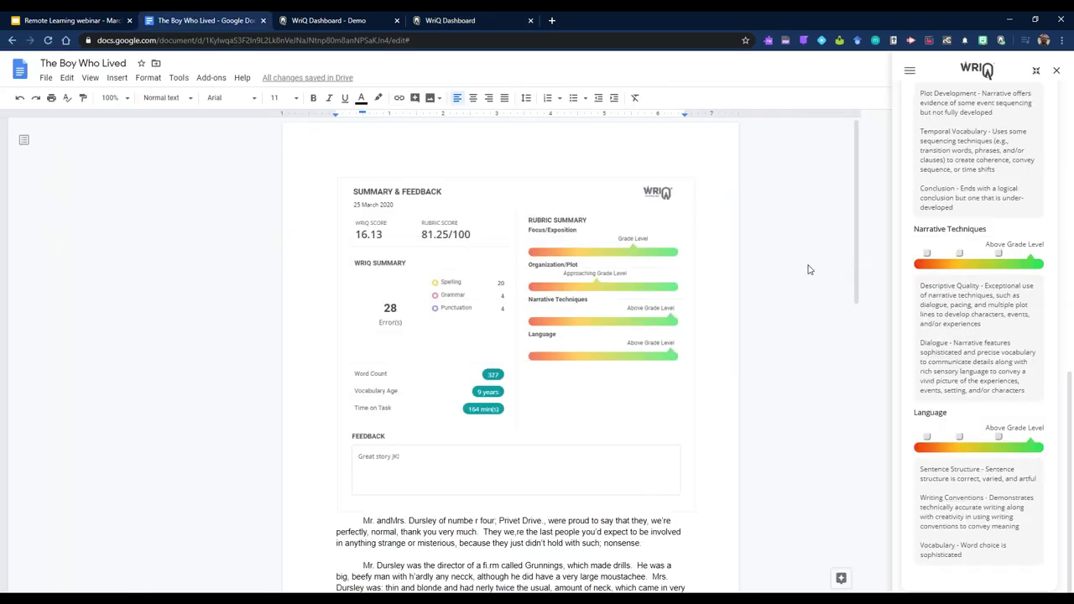
scroll(983, 69, "up", 10)
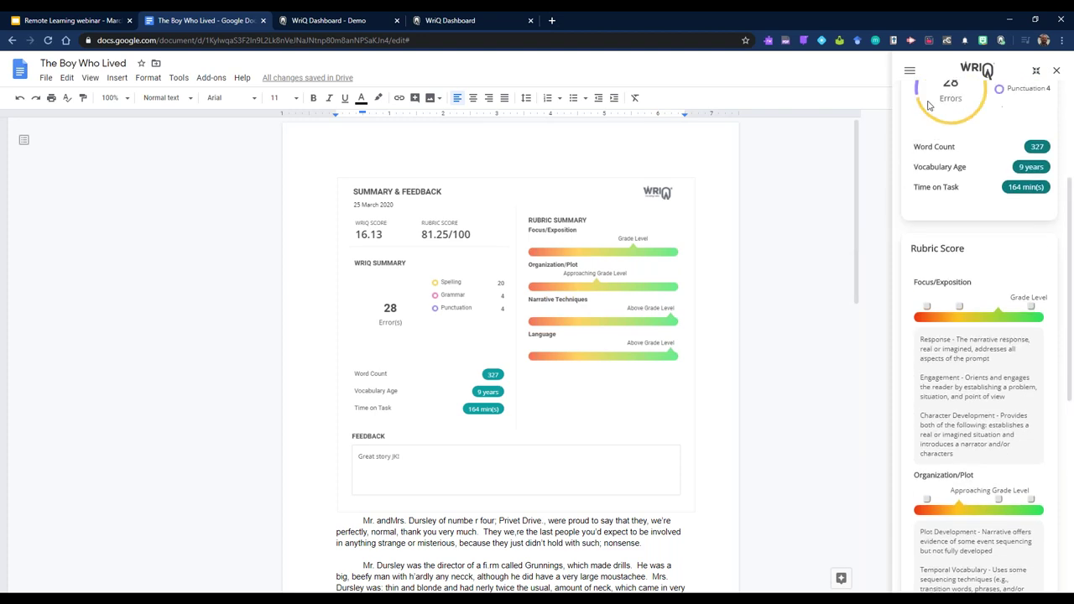
left_click(912, 73)
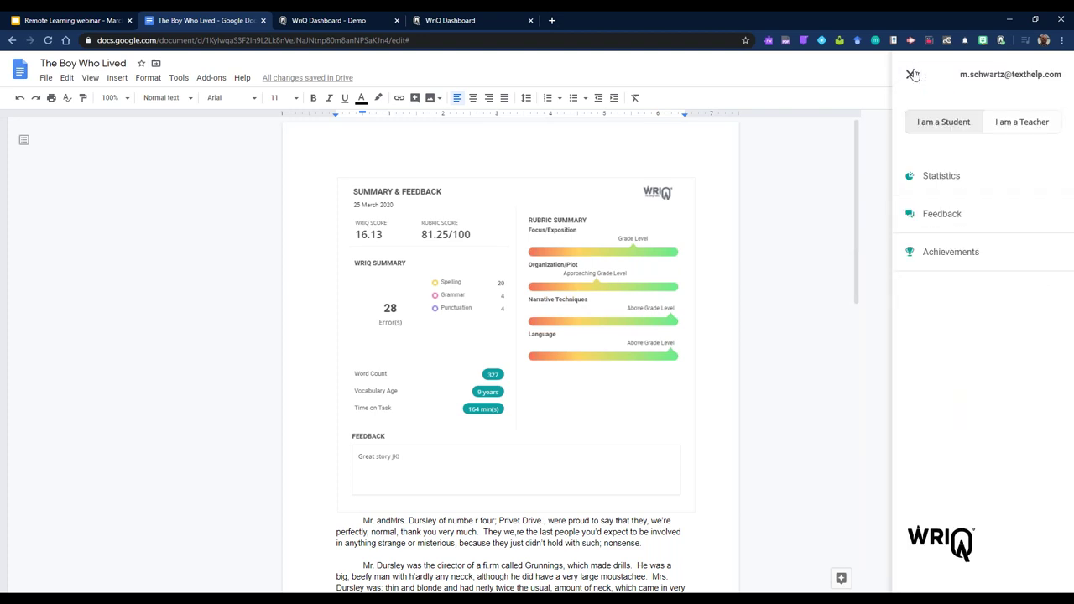
left_click(940, 255)
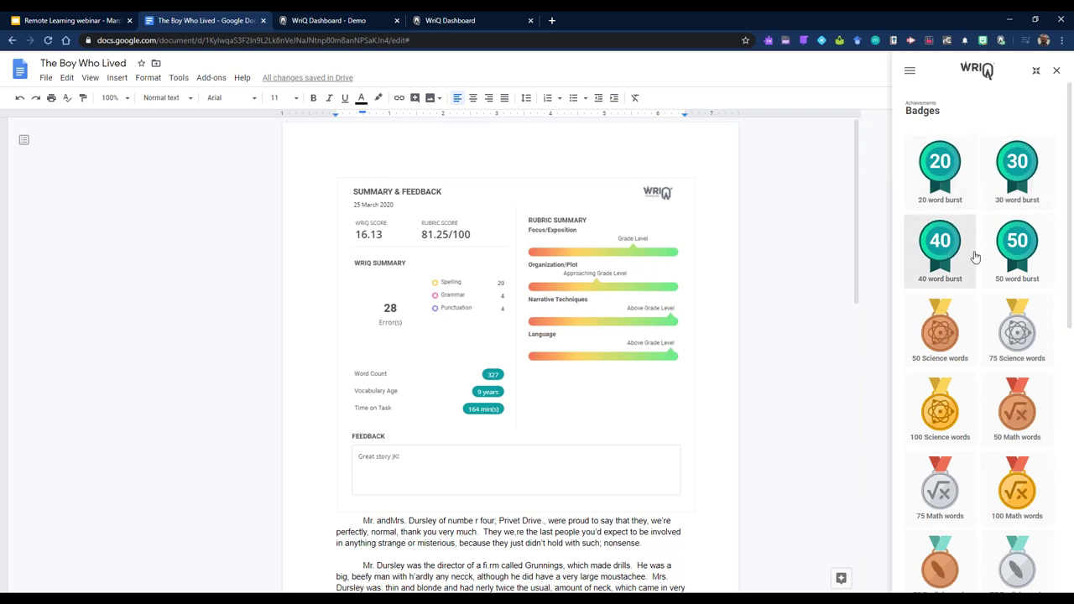
scroll(1001, 257, "down", 3)
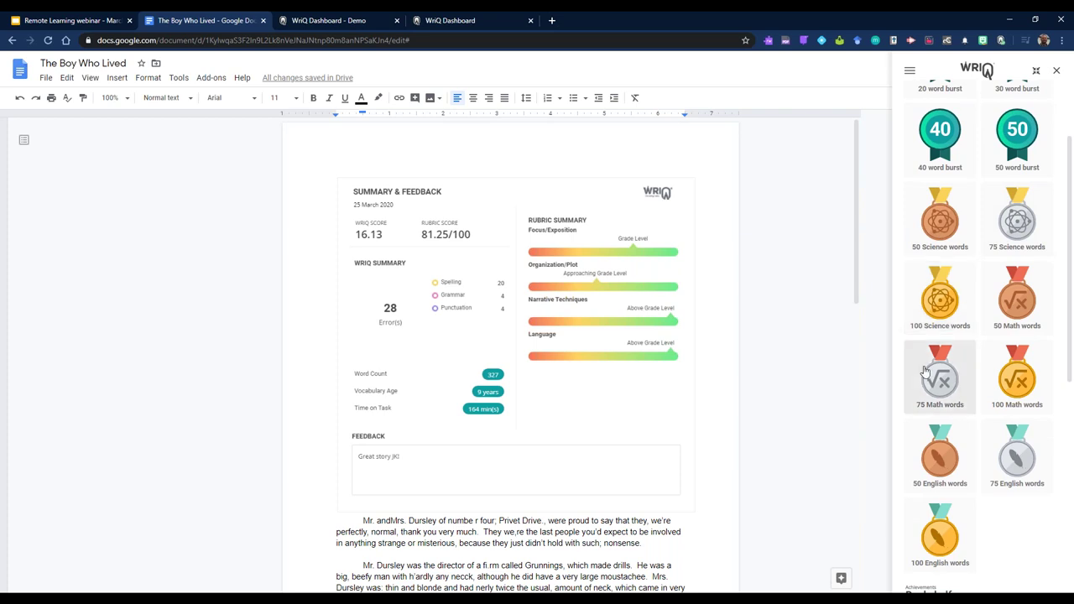
scroll(986, 408, "down", 1)
scroll(988, 408, "down", 10)
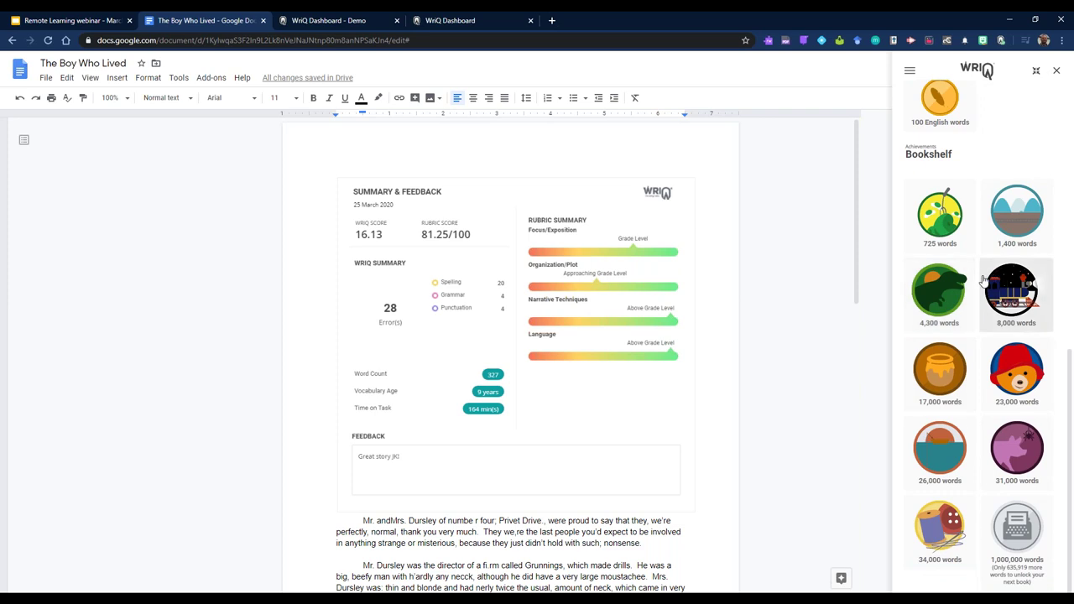
Step: View the descriptions of the 4,300 words and 26,000 words Bookshelf awards, closing each one after reading
left_click(944, 293)
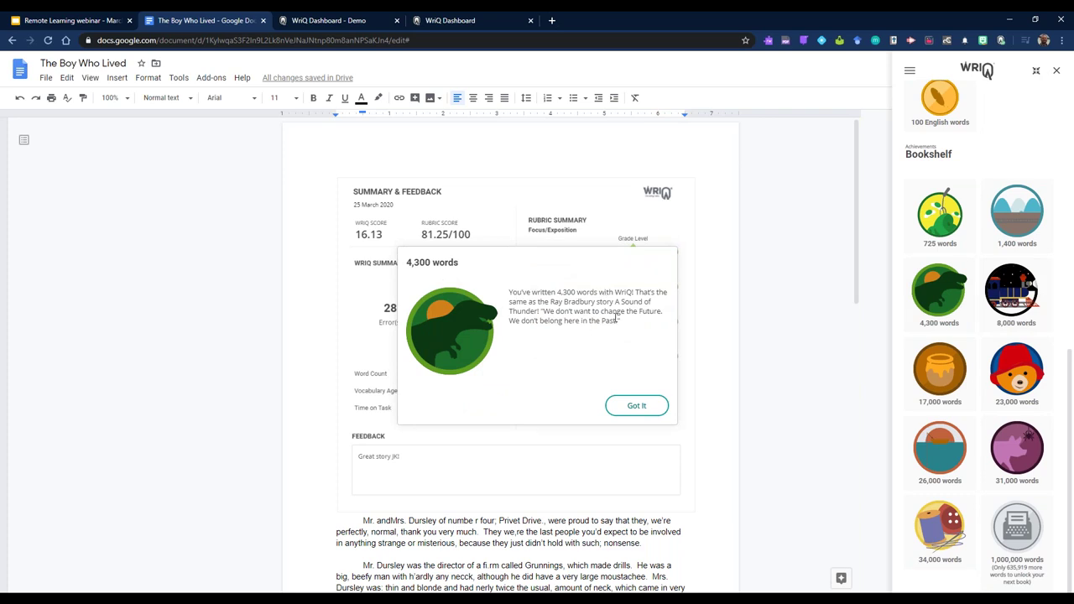
left_click(634, 405)
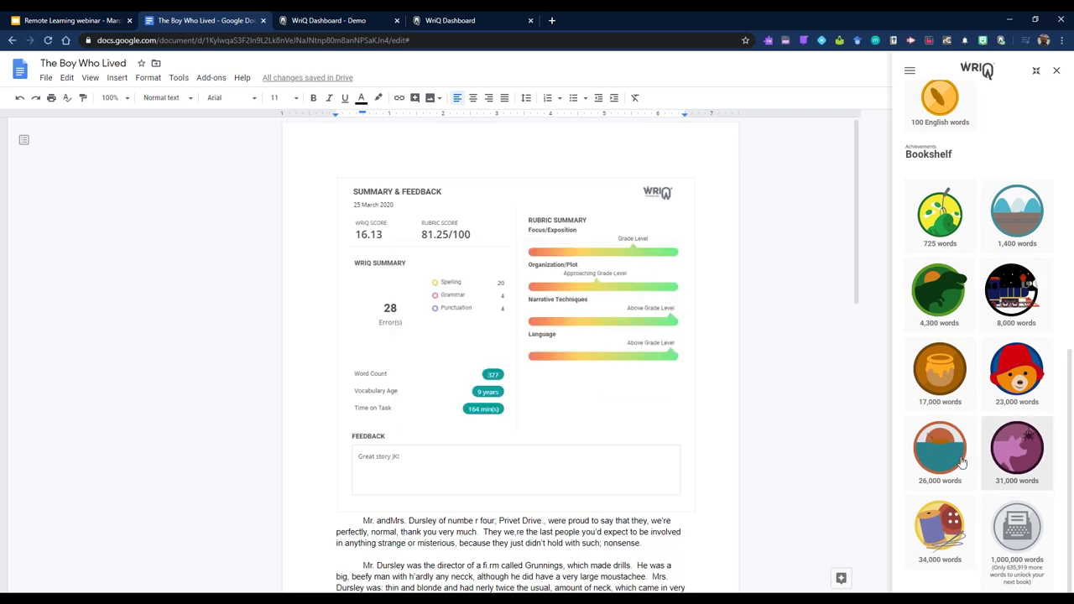
left_click(941, 453)
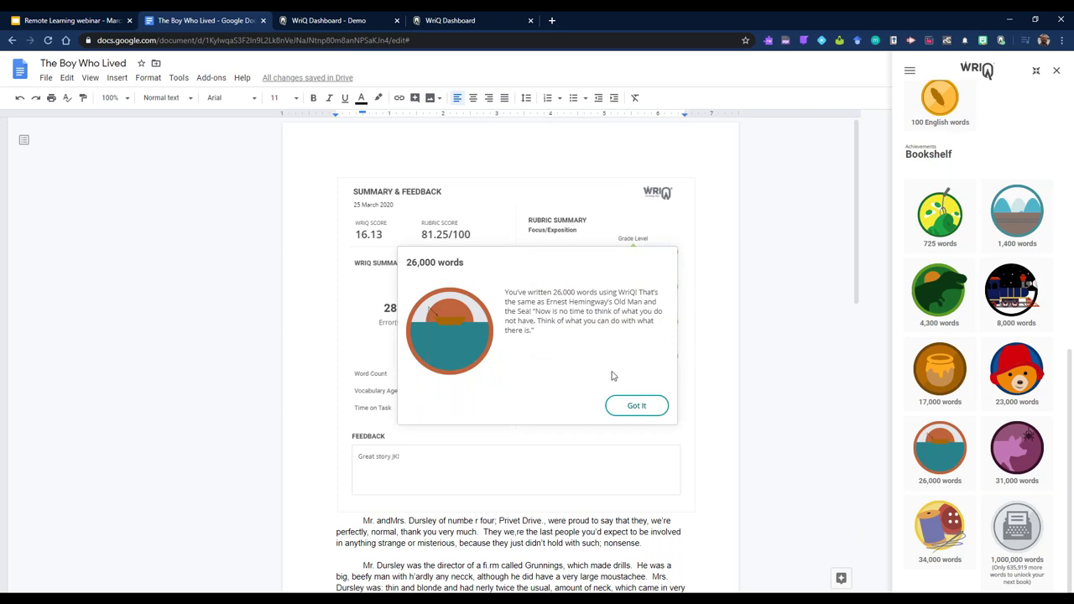
left_click(631, 405)
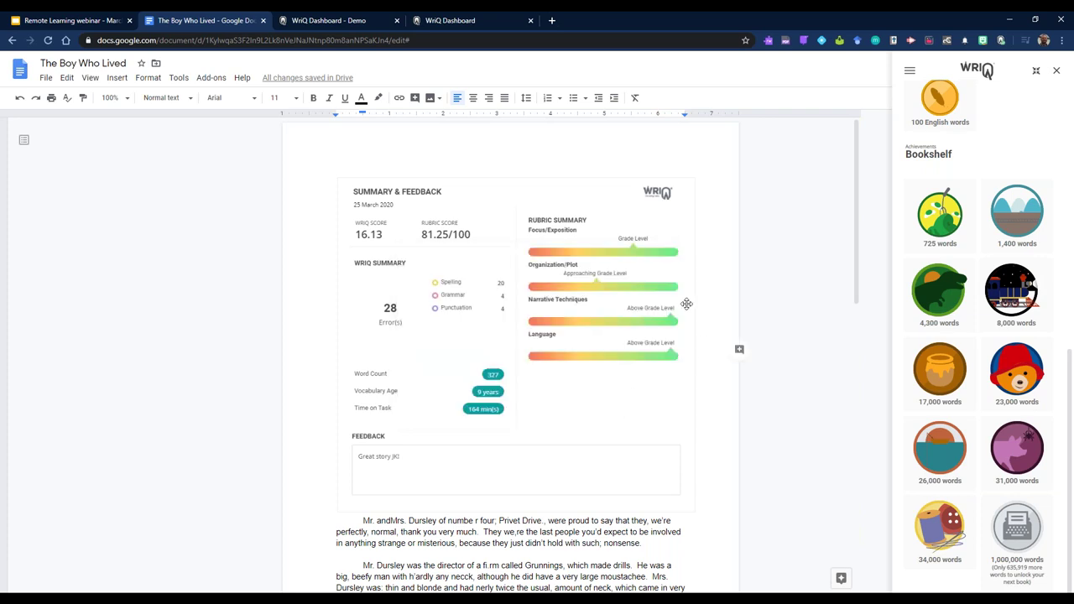
scroll(954, 301, "up", 4)
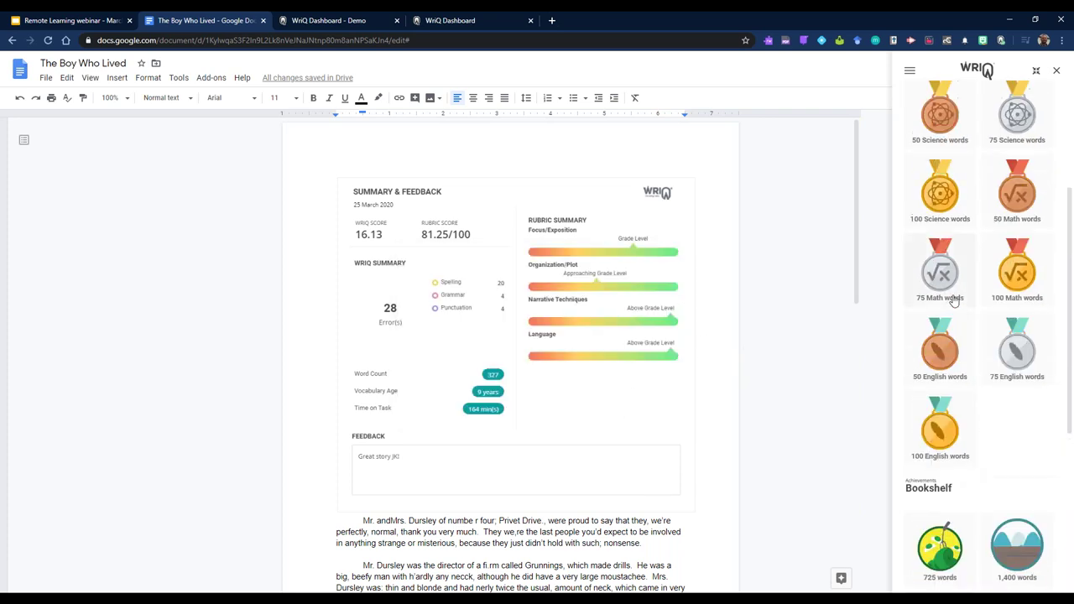
scroll(941, 302, "up", 3)
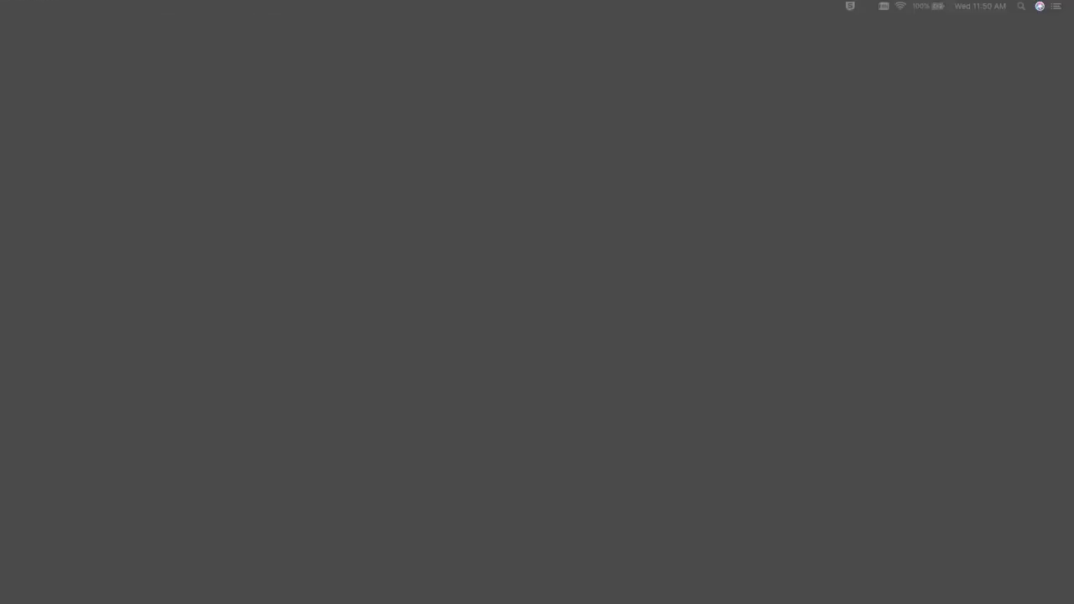
Step: Switch to the Google Chrome window showing the Fluency Tutor presentation slide
mouse_move(846, 586)
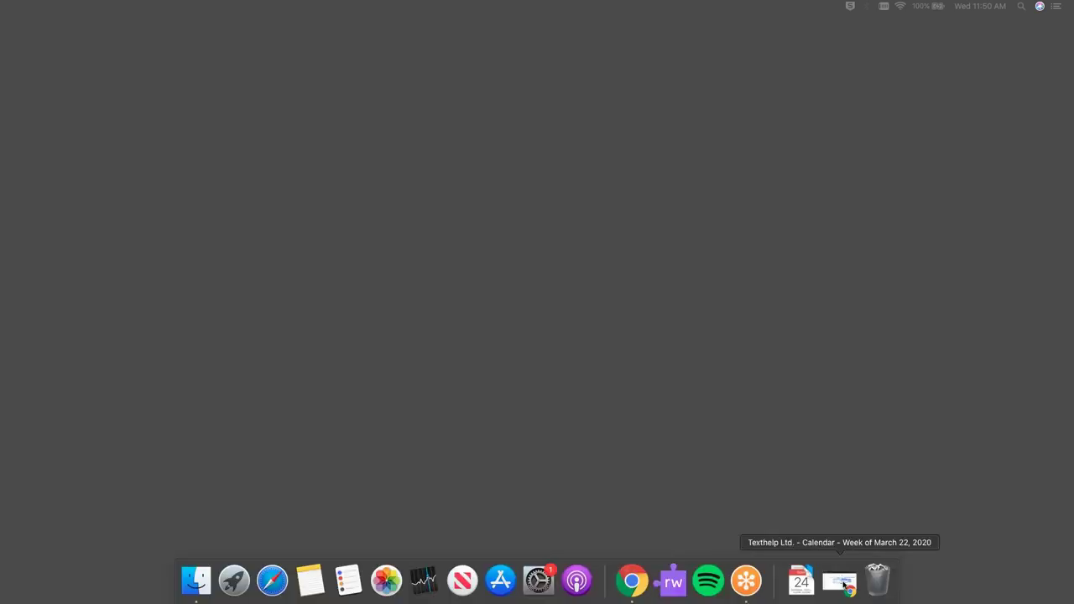
key("ctrl+Up")
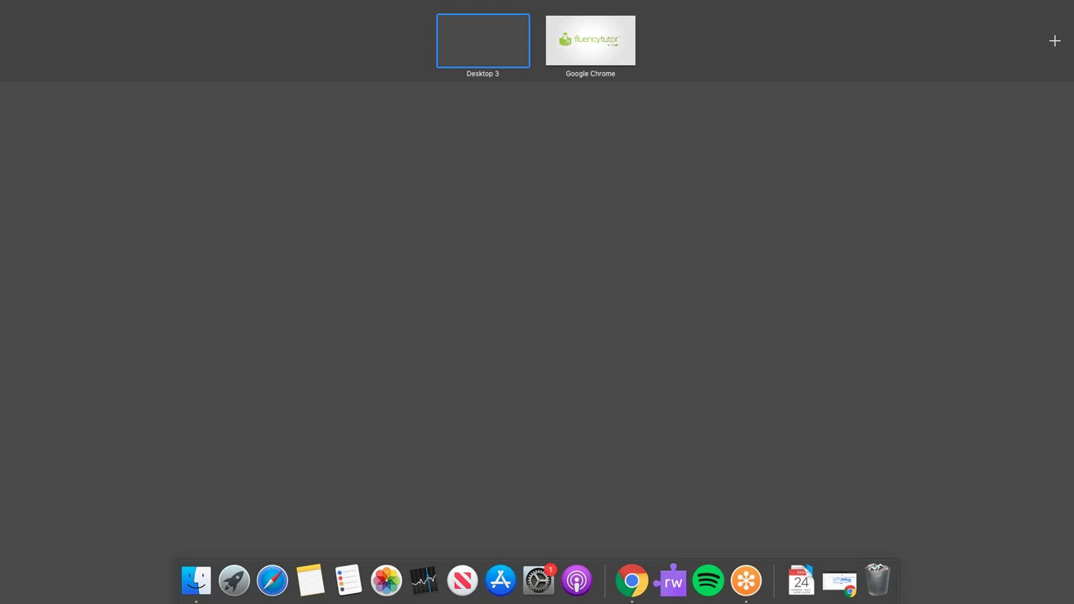
key("Escape")
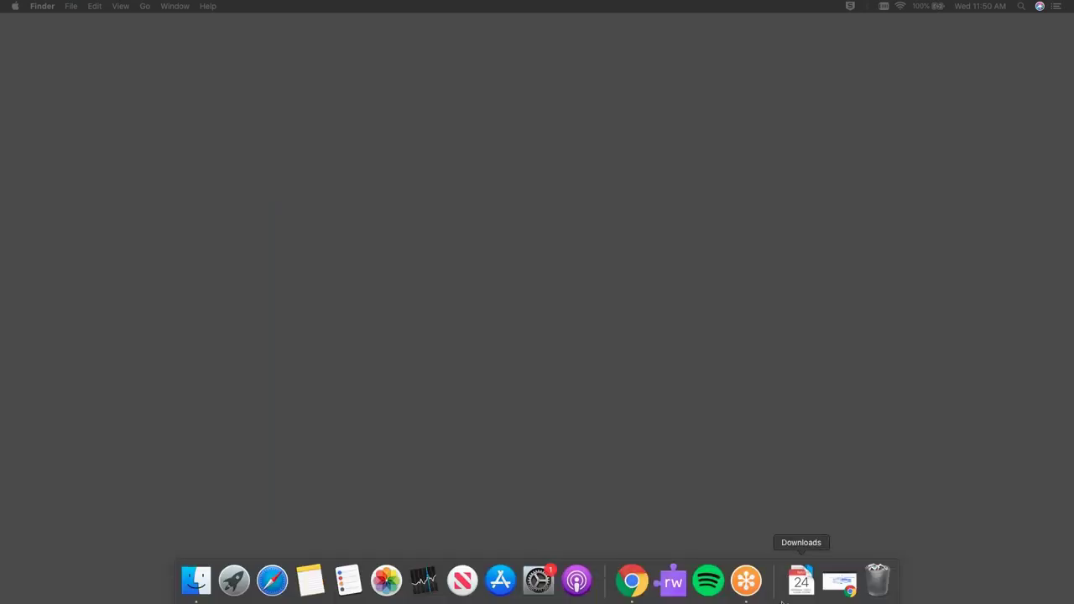
left_click(631, 581)
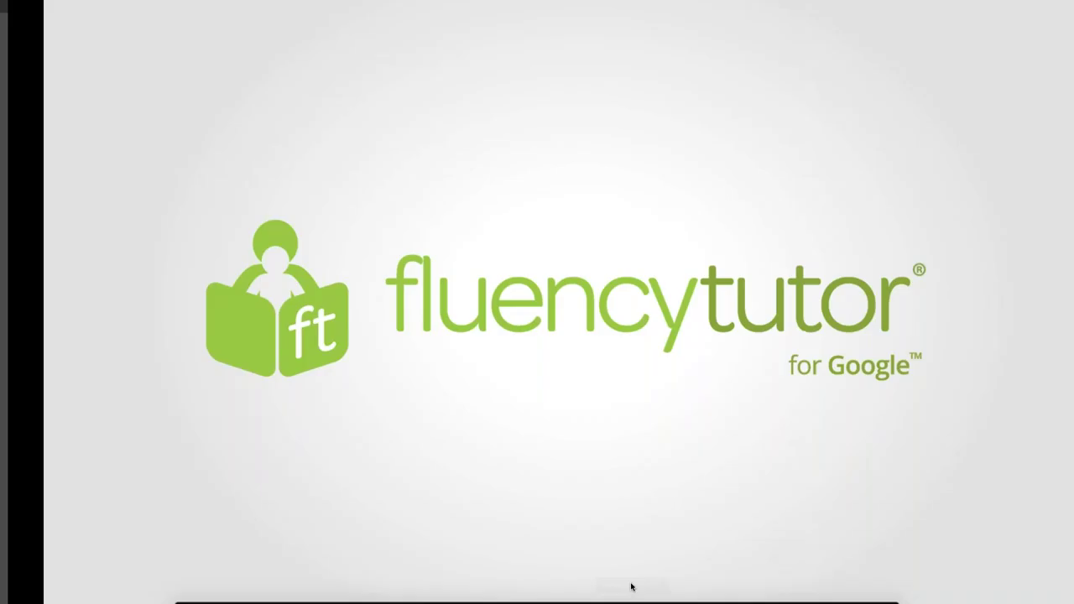
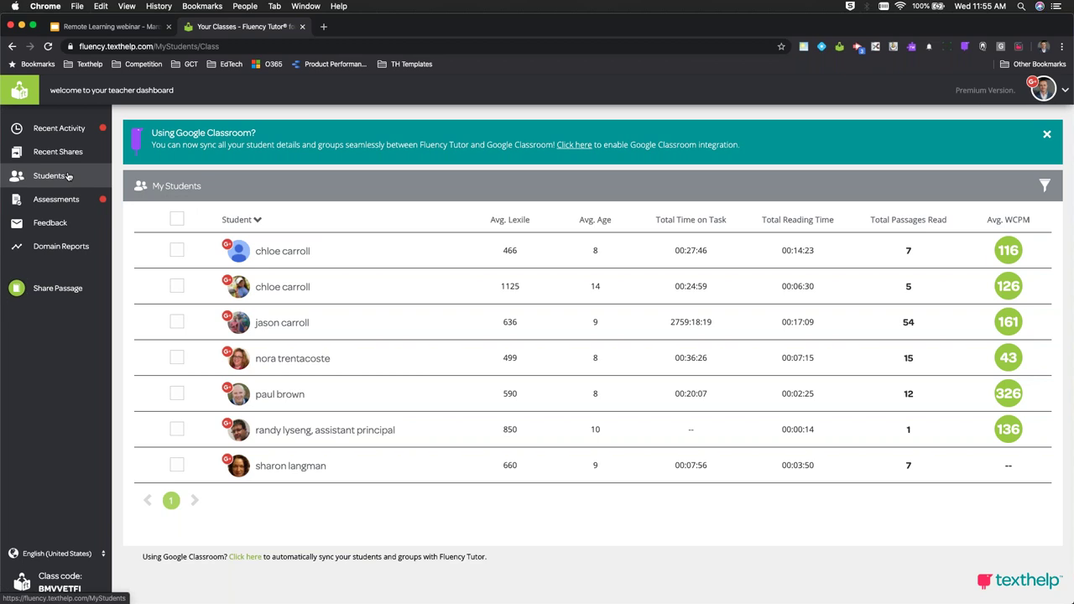
Step: Open Fluency Tutor's list of passages for sharing and sort it by Lexile from highest to lowest
left_click(52, 290)
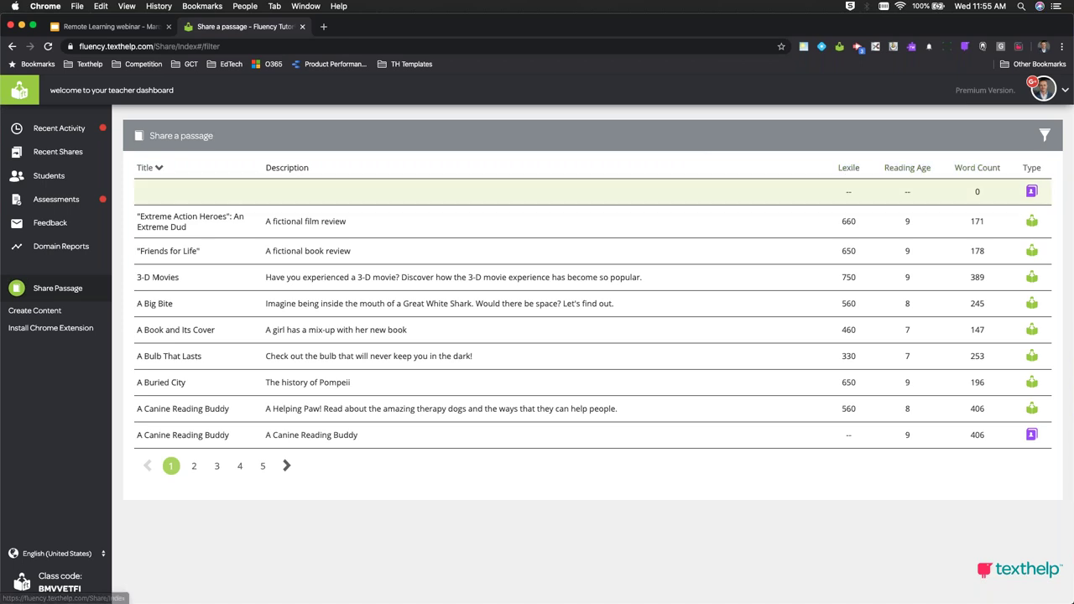
left_click(846, 168)
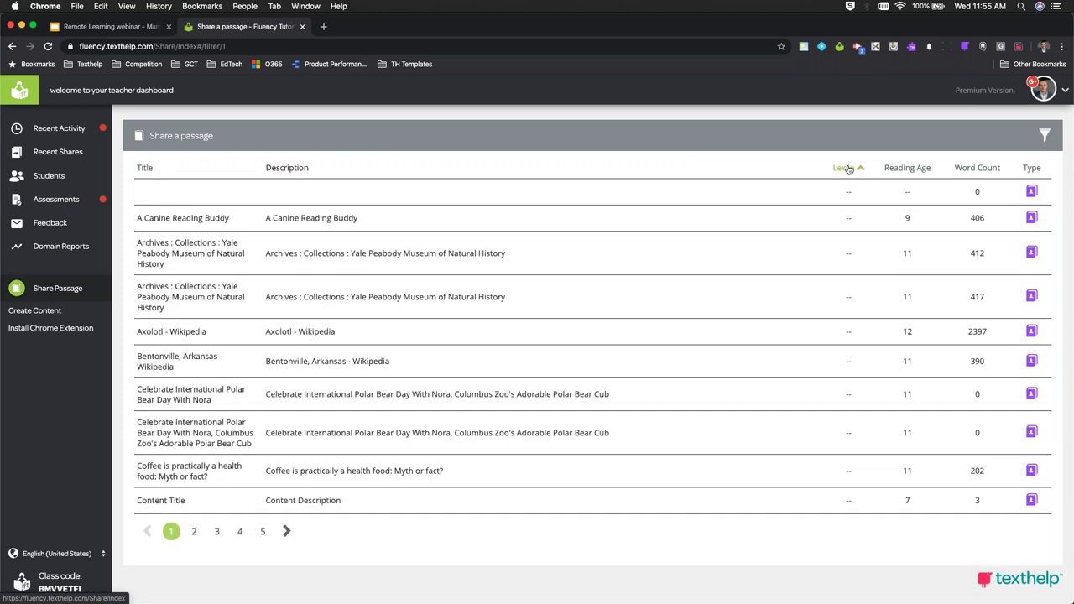
left_click(848, 168)
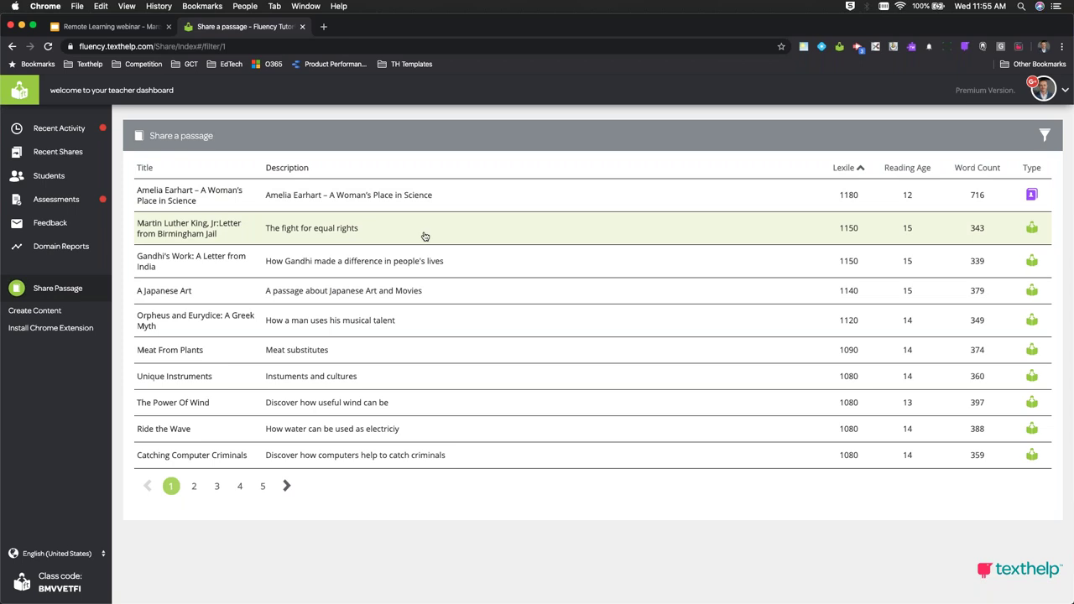
Step: Open the "Meat From Plants" passage and review its text and comprehension questions
left_click(353, 351)
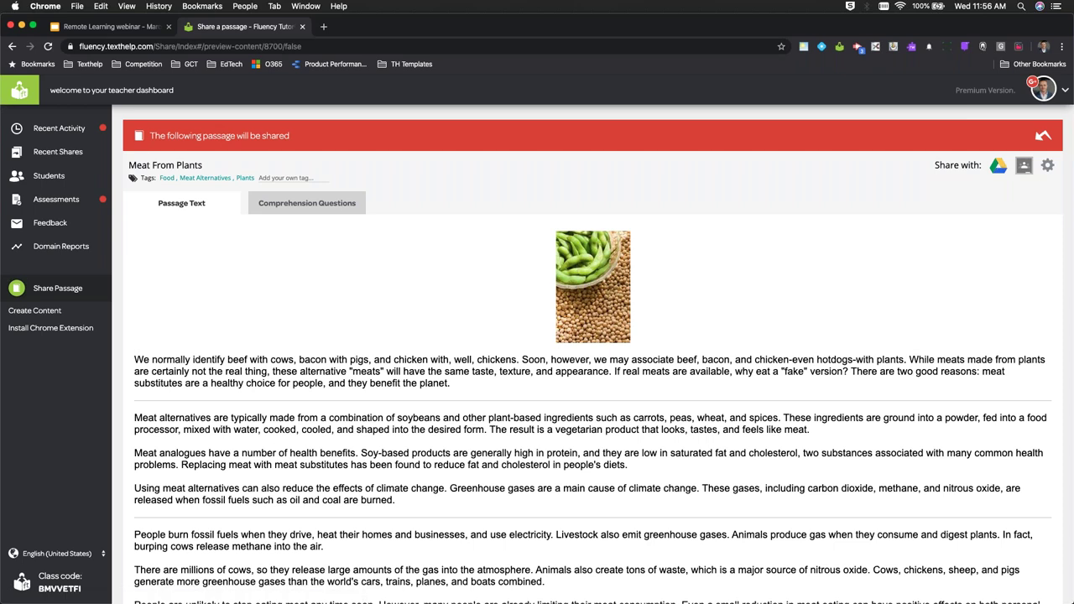
scroll(486, 327, "down", 3)
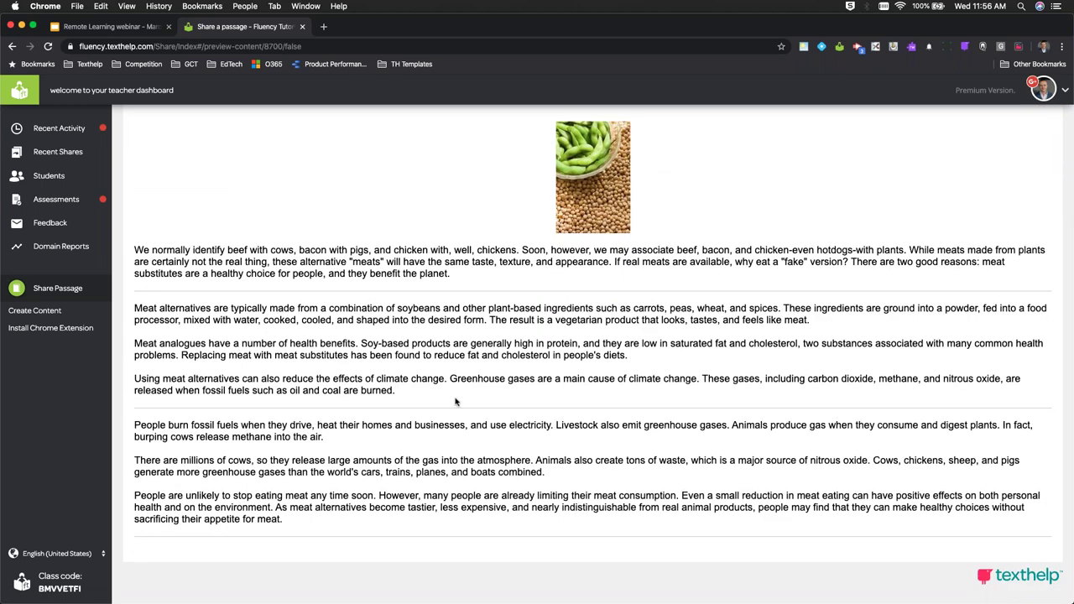
scroll(456, 402, "up", 3)
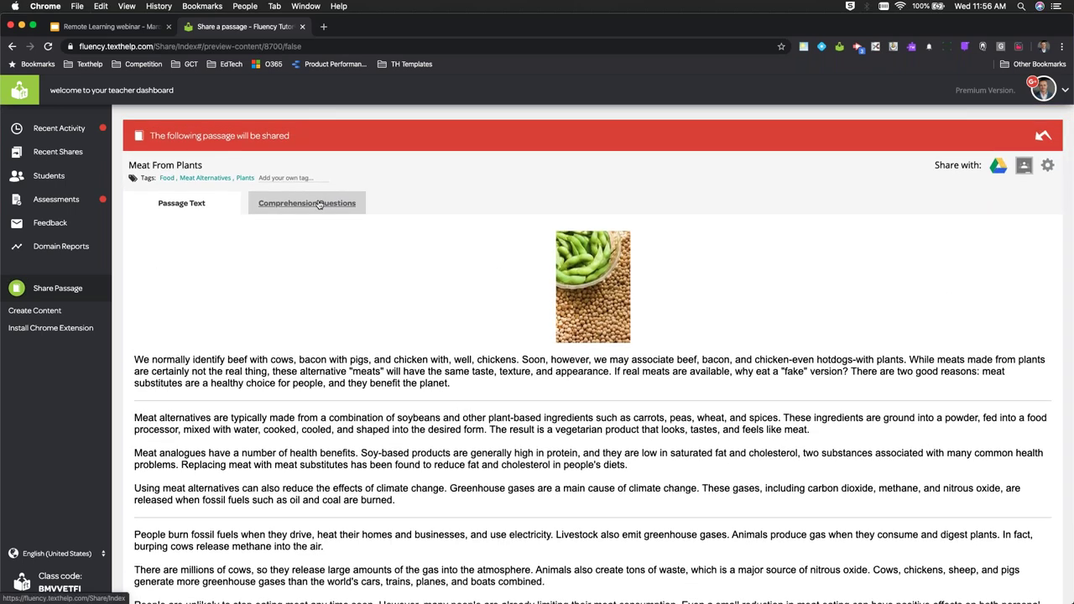
left_click(319, 202)
scroll(424, 333, "down", 3)
scroll(424, 334, "up", 2)
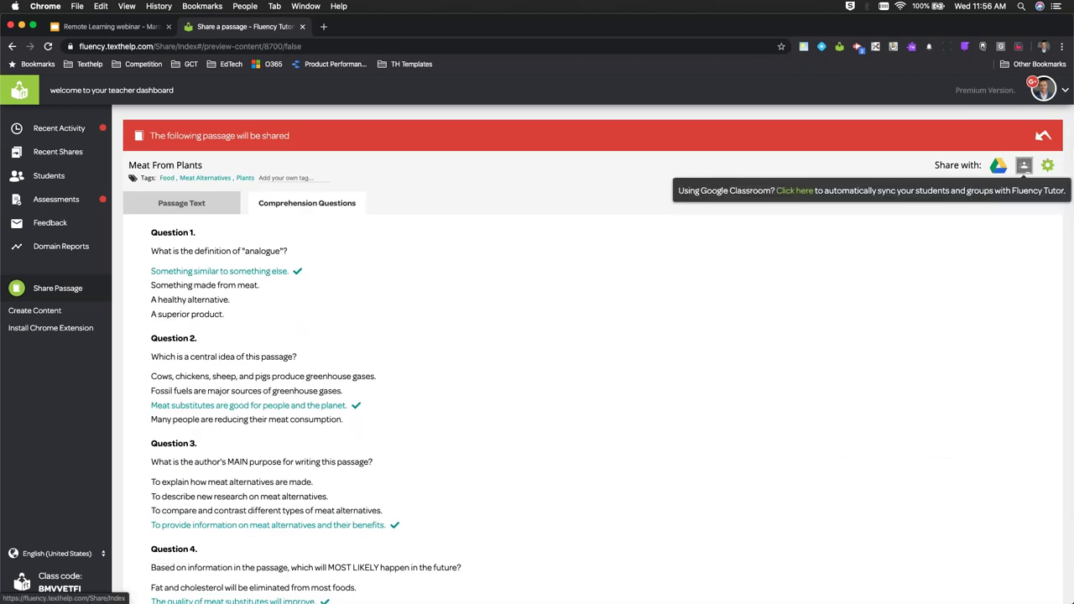
Step: Review the passage's language and reading options without changing them, and share the passage through Google Drive with the contact's e-mail address
left_click(1047, 165)
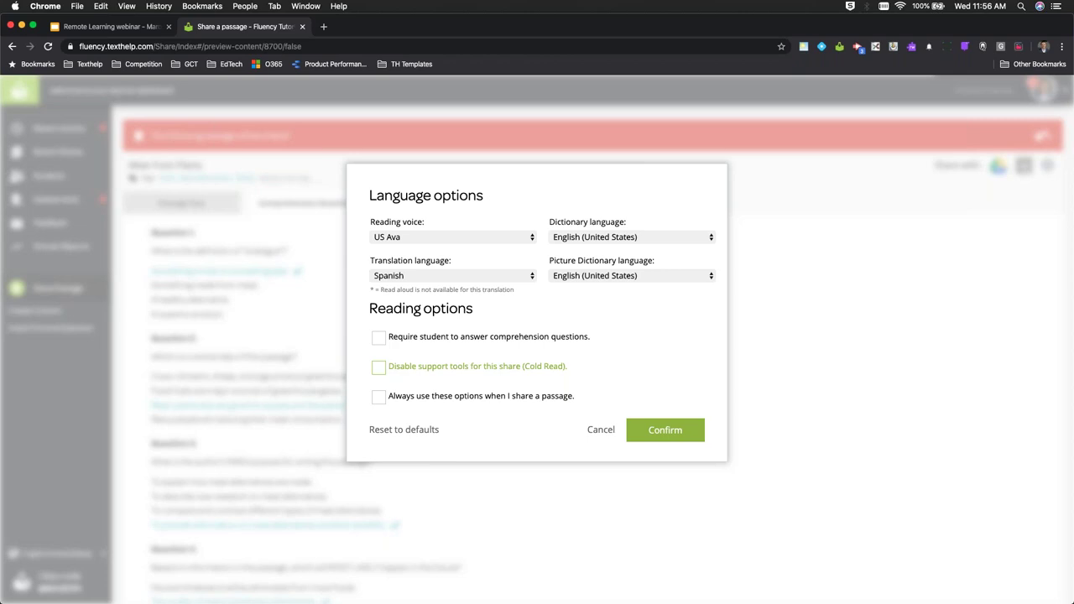
left_click(601, 430)
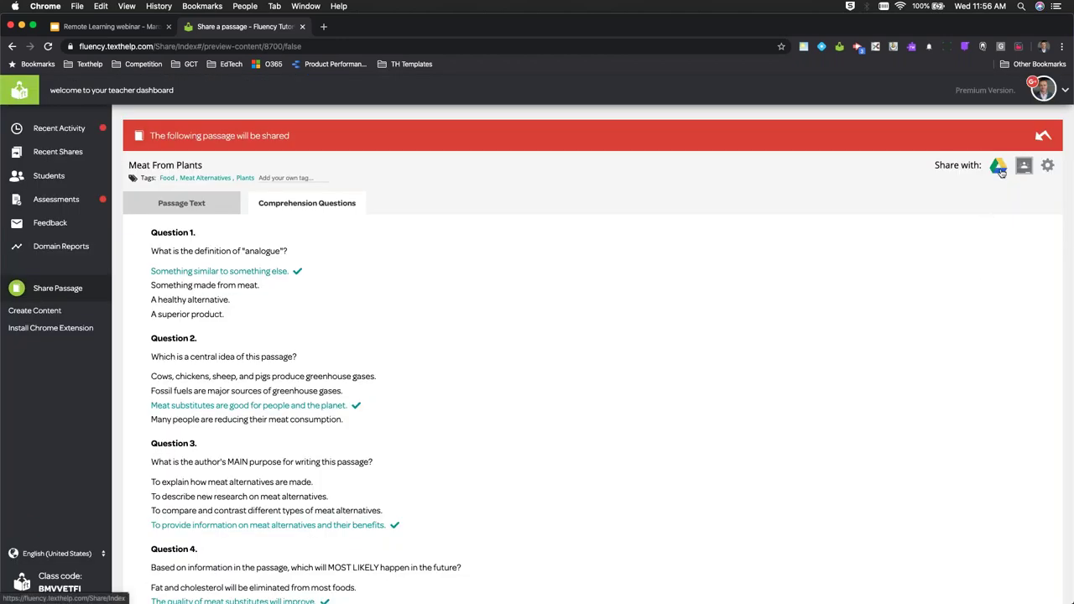
left_click(998, 168)
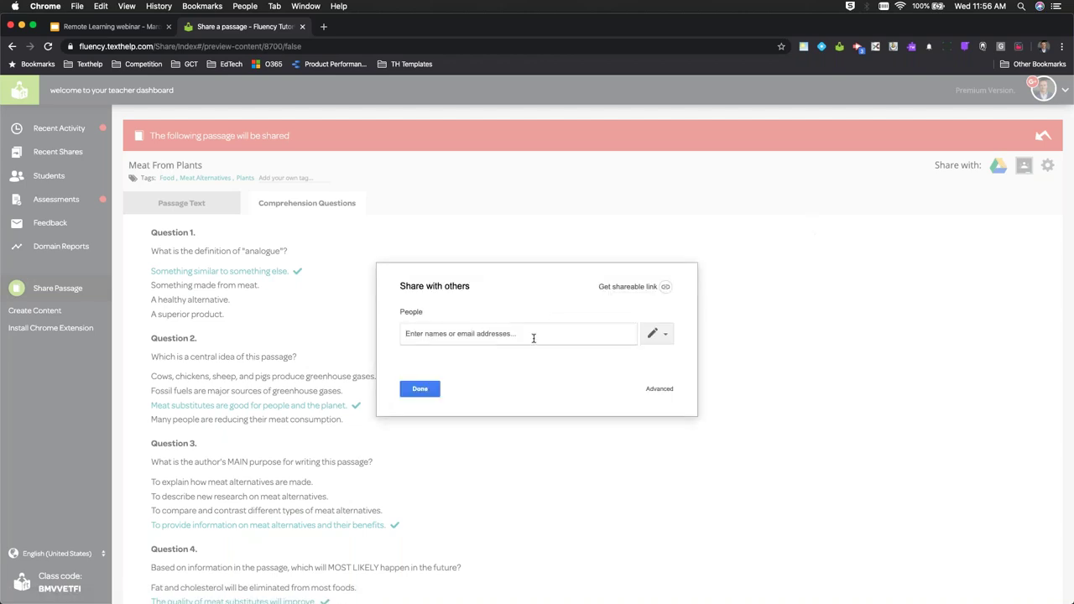
type("jkca")
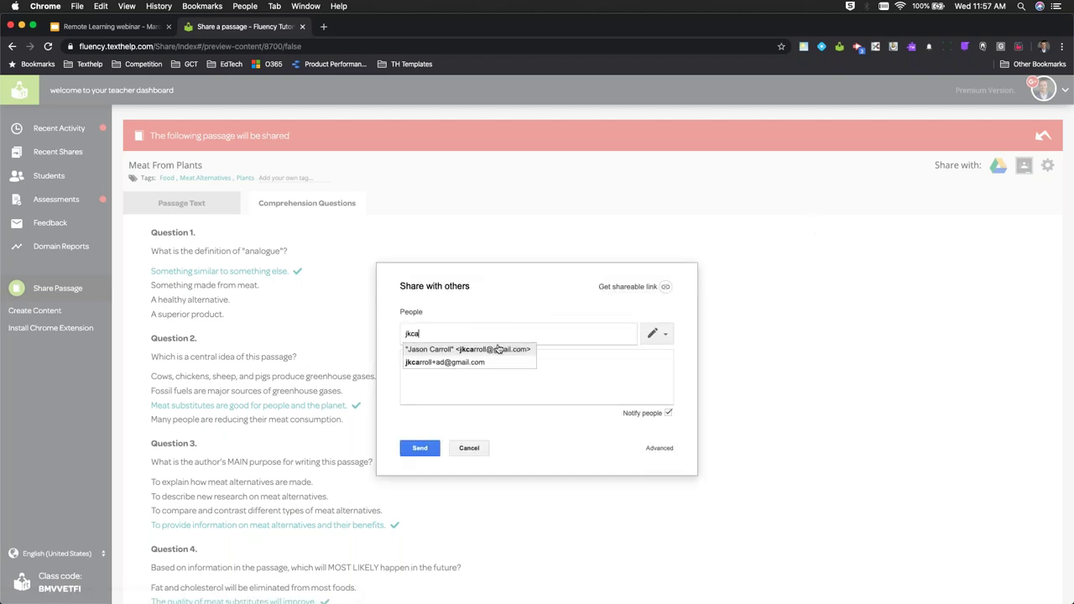
left_click(495, 351)
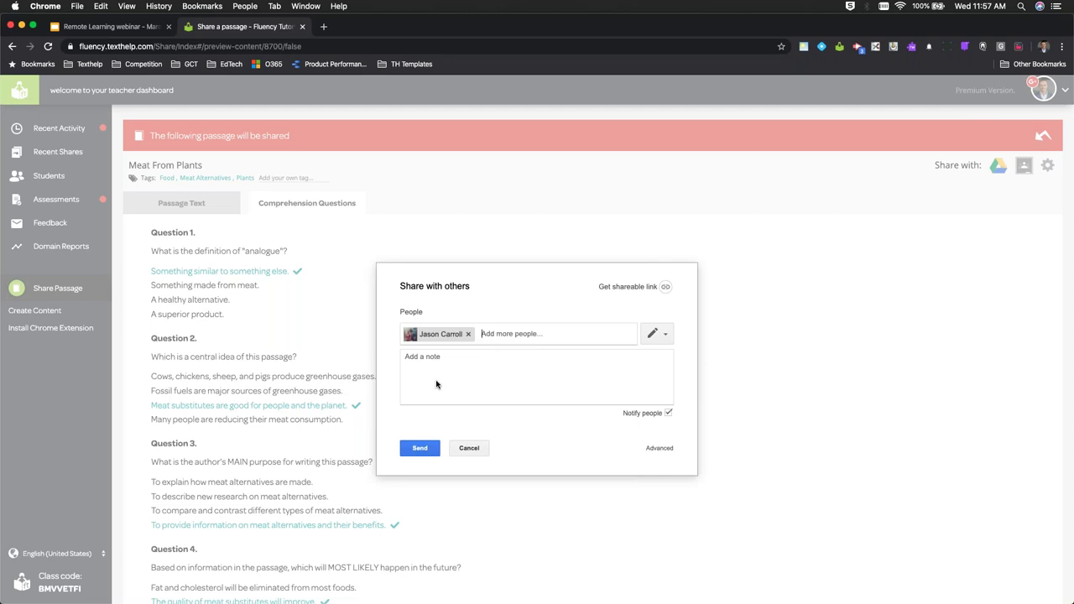
left_click(420, 449)
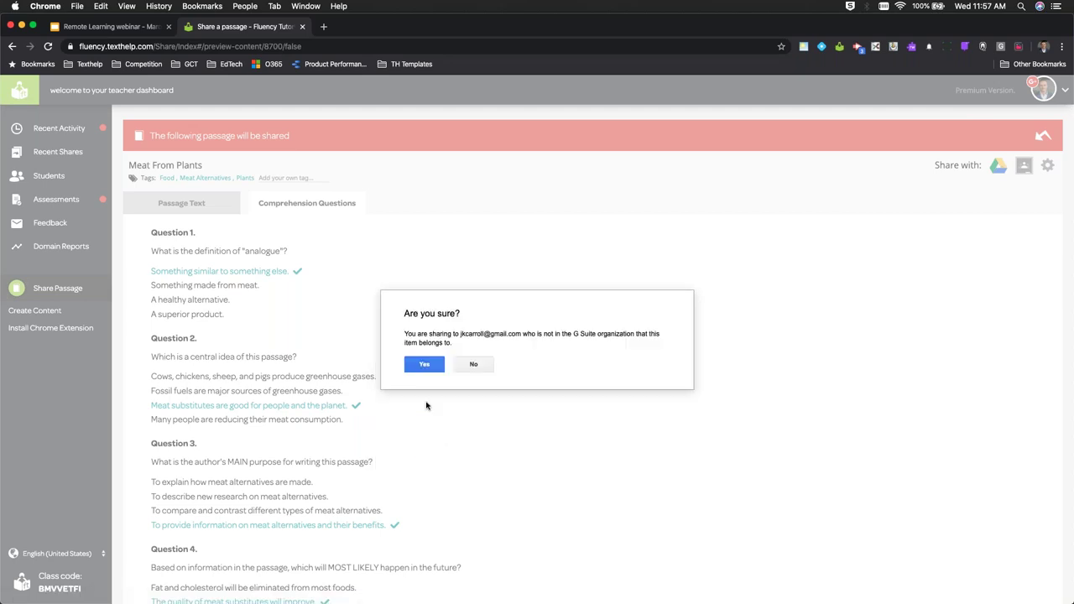
left_click(425, 367)
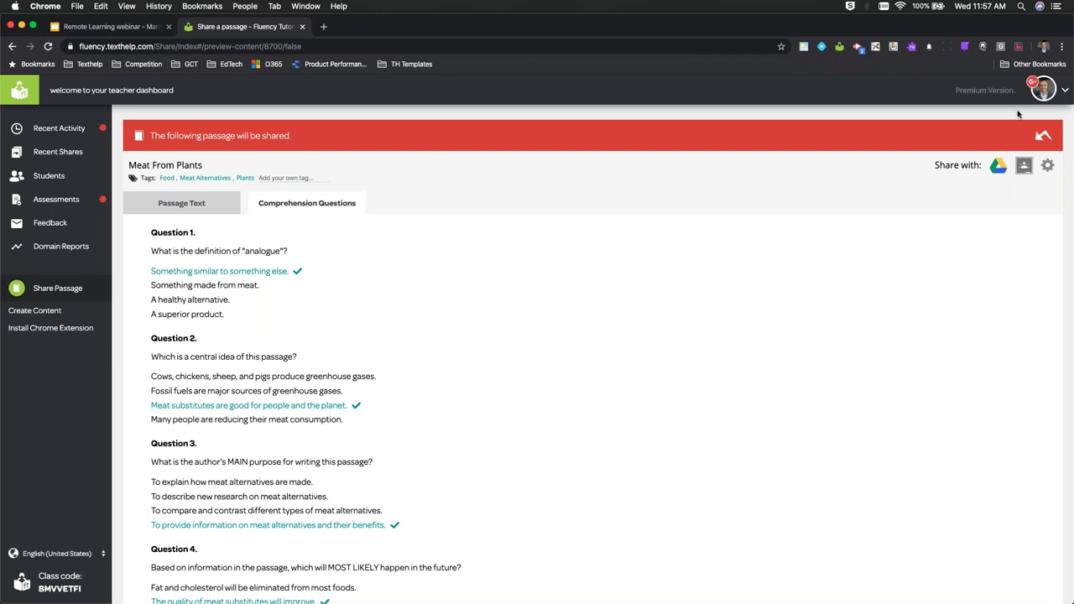
Step: Switch Fluency Tutor from the teacher account to a student account
left_click(1053, 93)
left_click(963, 174)
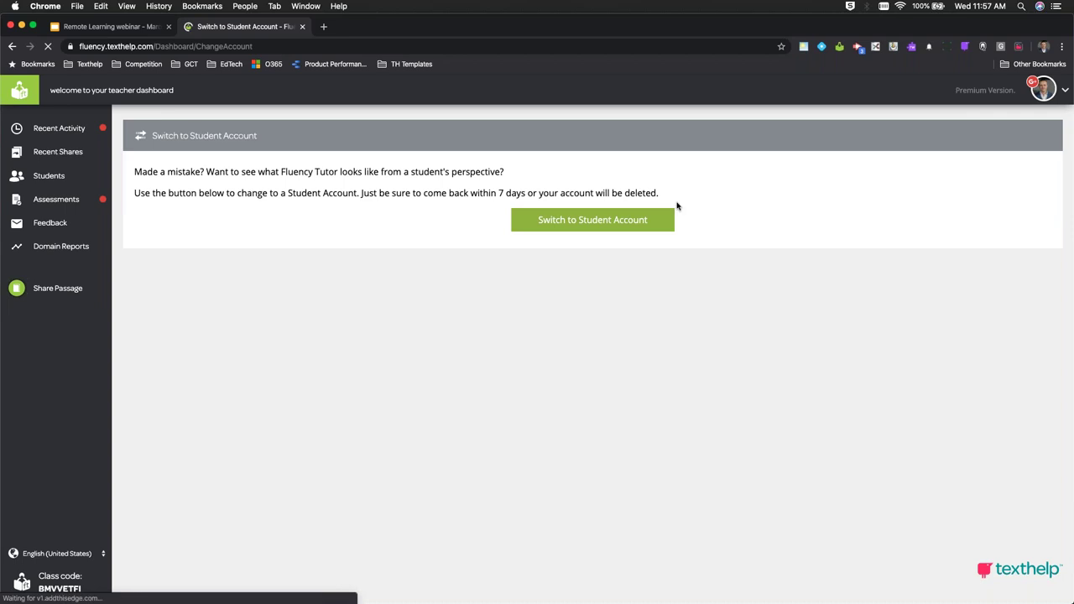
left_click(612, 222)
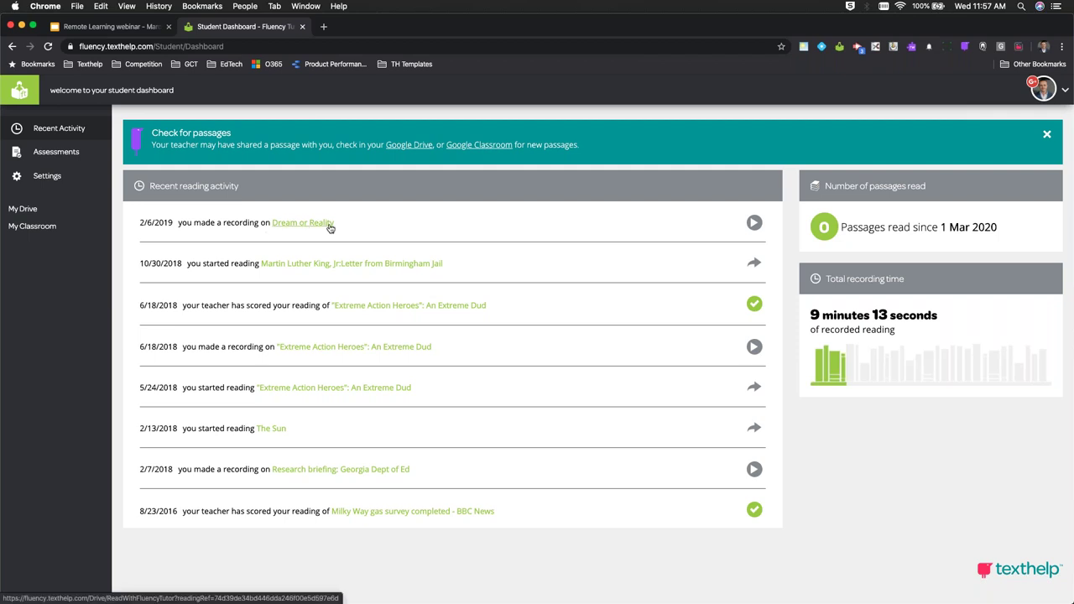
Step: Open the "Martin Luther King, Jr:Letter from Birmingham Jail" passage from recent reading activity and briefly play its read-aloud, stopping it after the preview
left_click(352, 267)
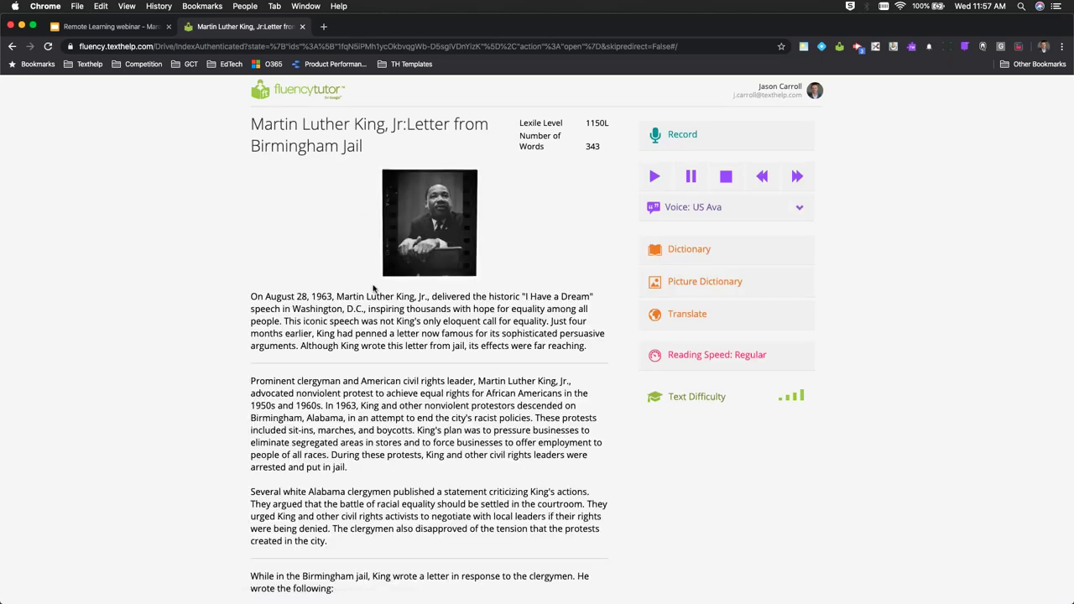
scroll(353, 269, "down", 3)
scroll(625, 227, "up", 3)
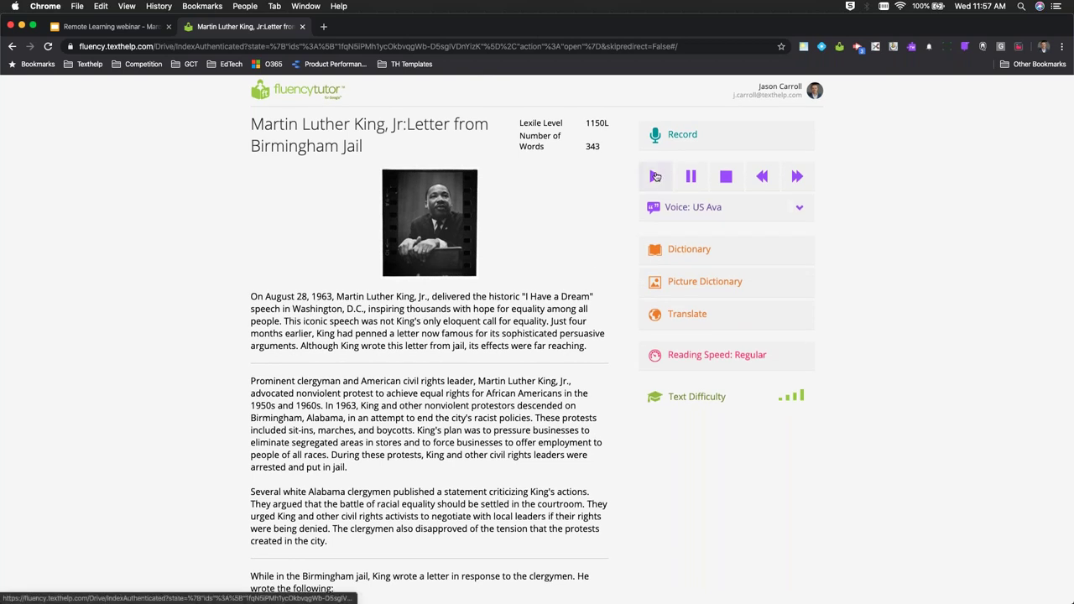
left_click(655, 176)
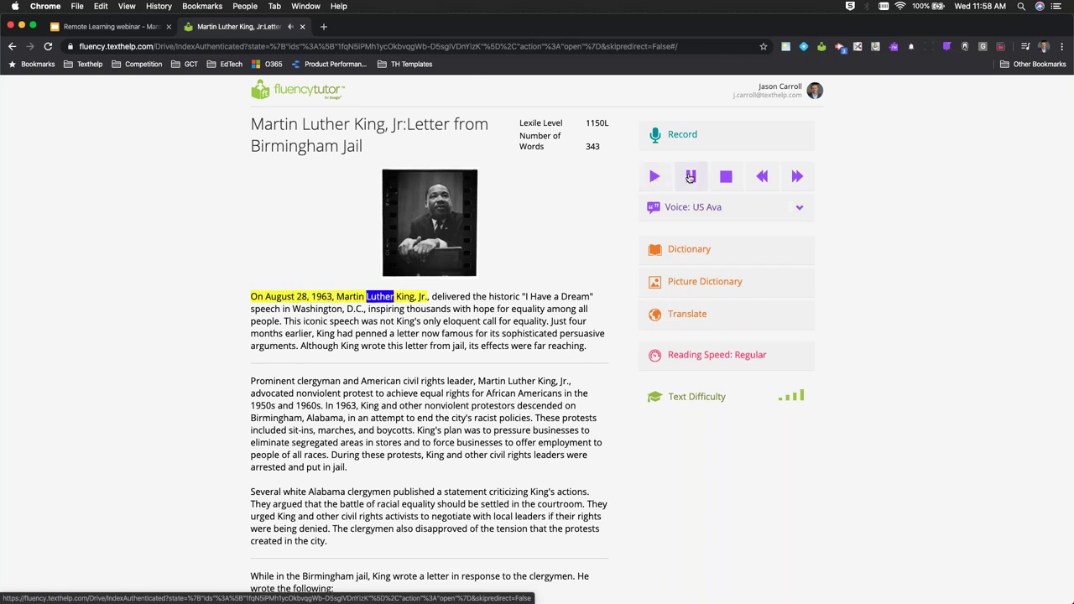
left_click(694, 177)
left_click(726, 177)
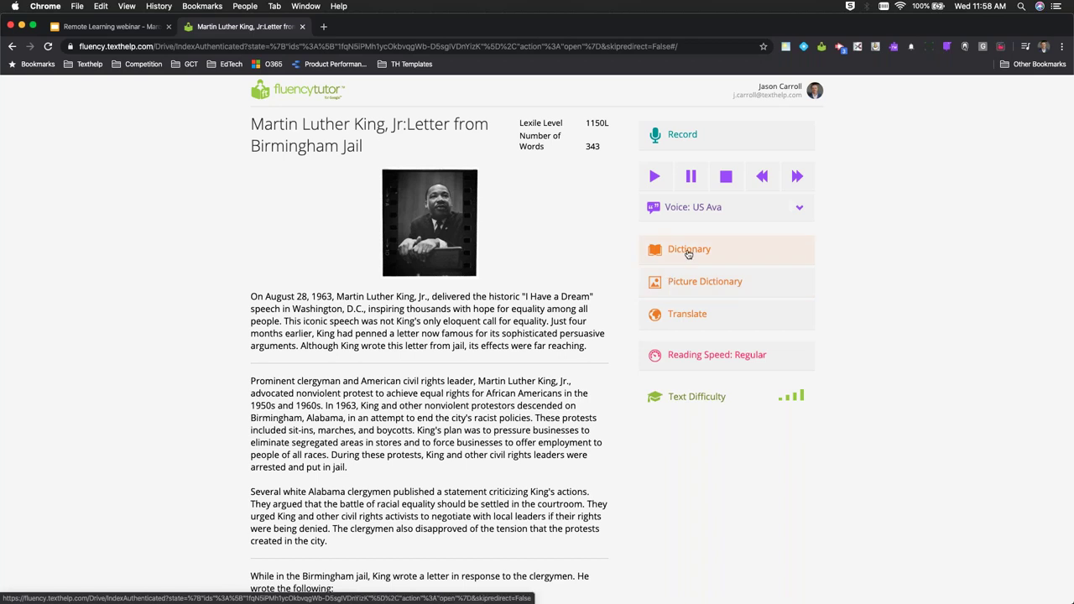
Step: Look up "inspiring" in the dictionary and "hope" in the picture dictionary, returning to the reading tools after each
double_click(386, 308)
left_click(689, 249)
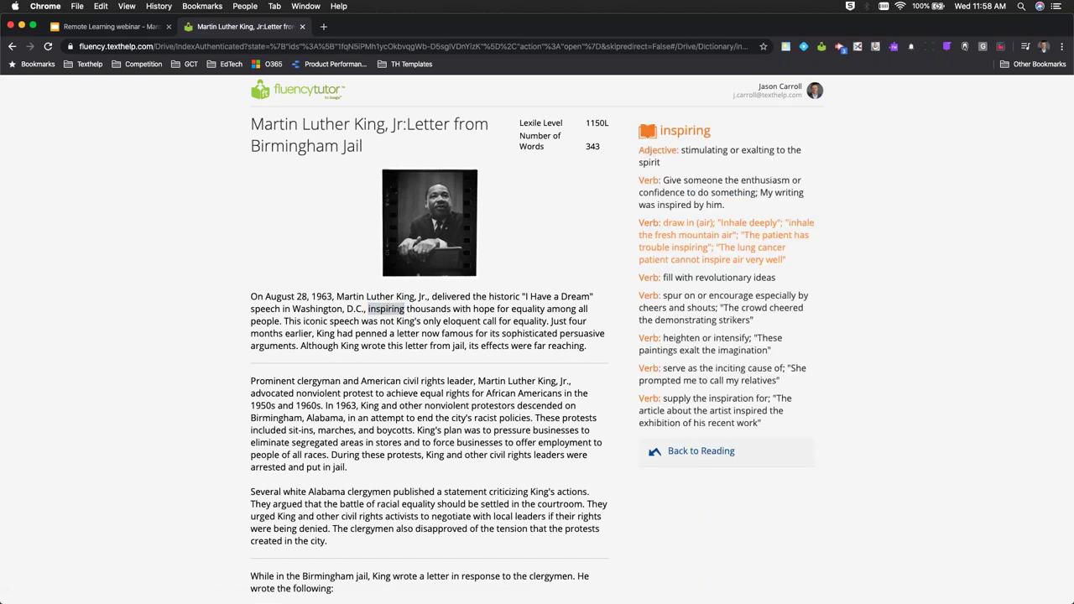
left_click(663, 456)
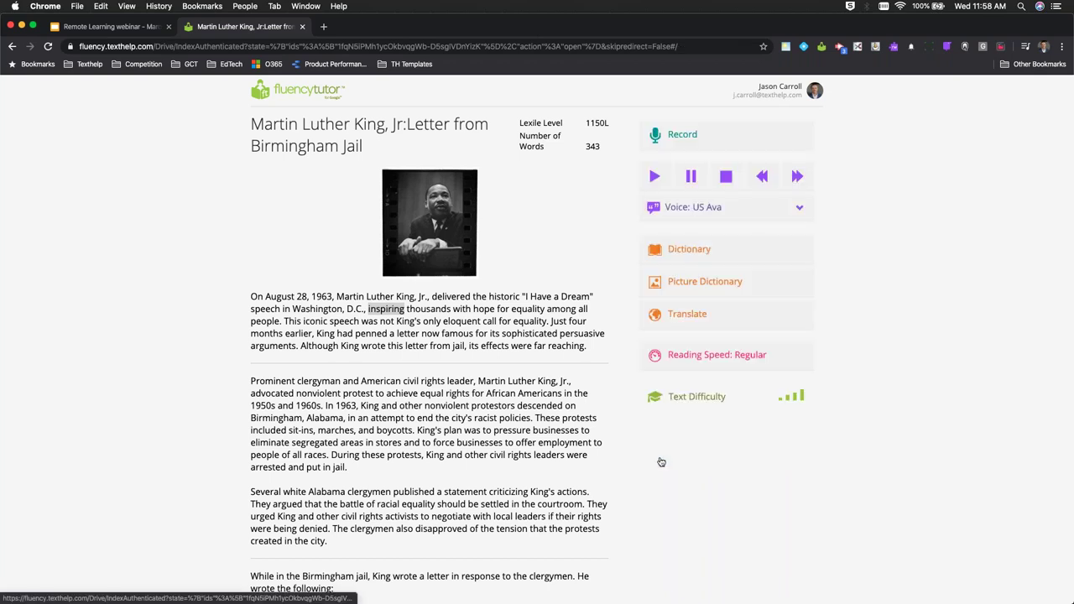
double_click(484, 309)
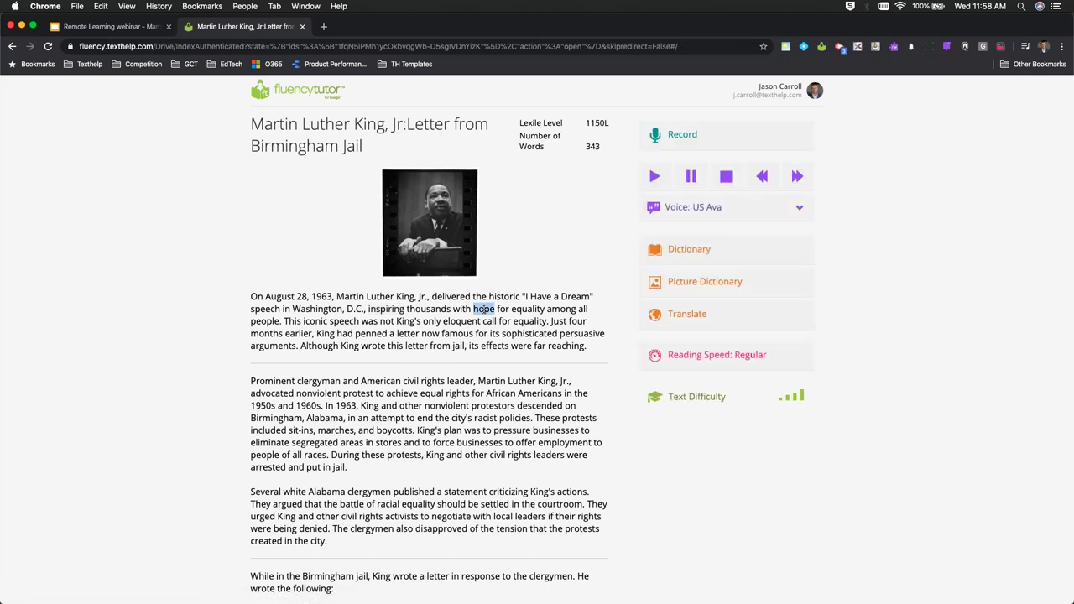
left_click(673, 283)
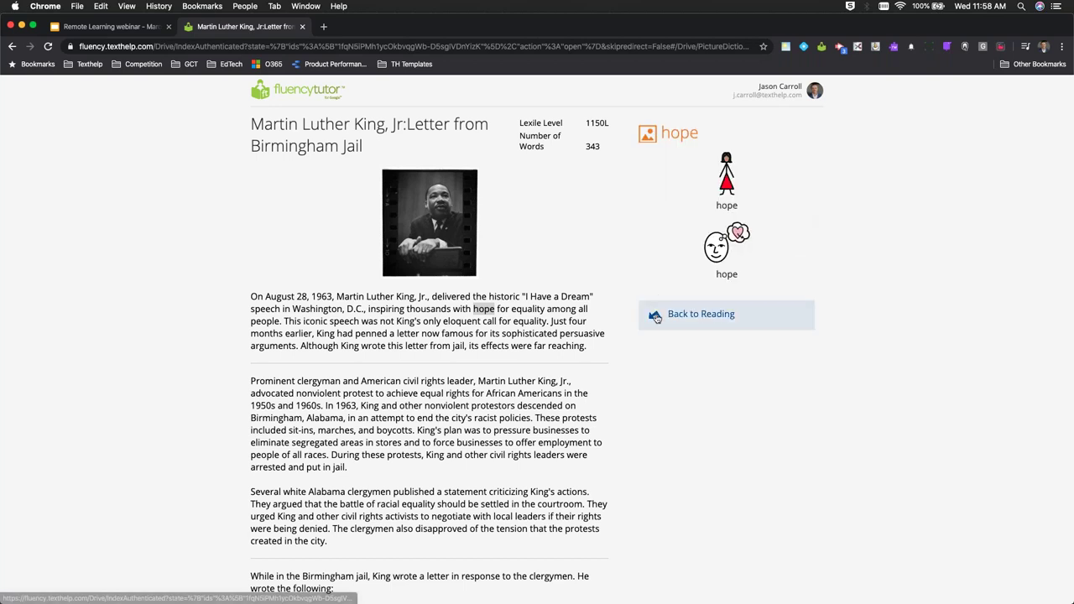
left_click(656, 316)
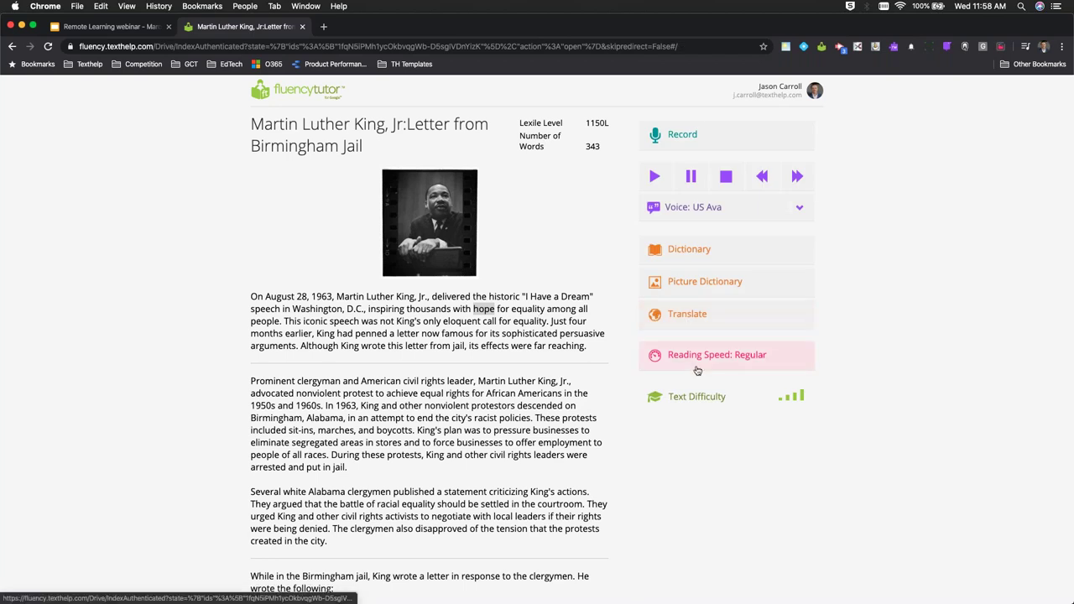
Step: View the passage's recording controls and return to the student dashboard
left_click(667, 145)
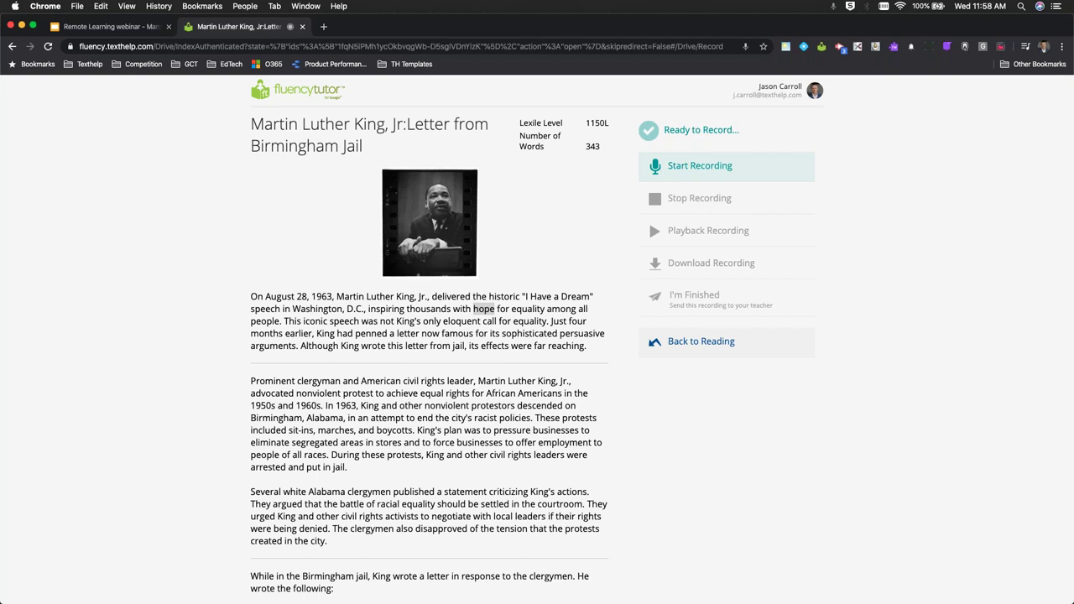
left_click(288, 97)
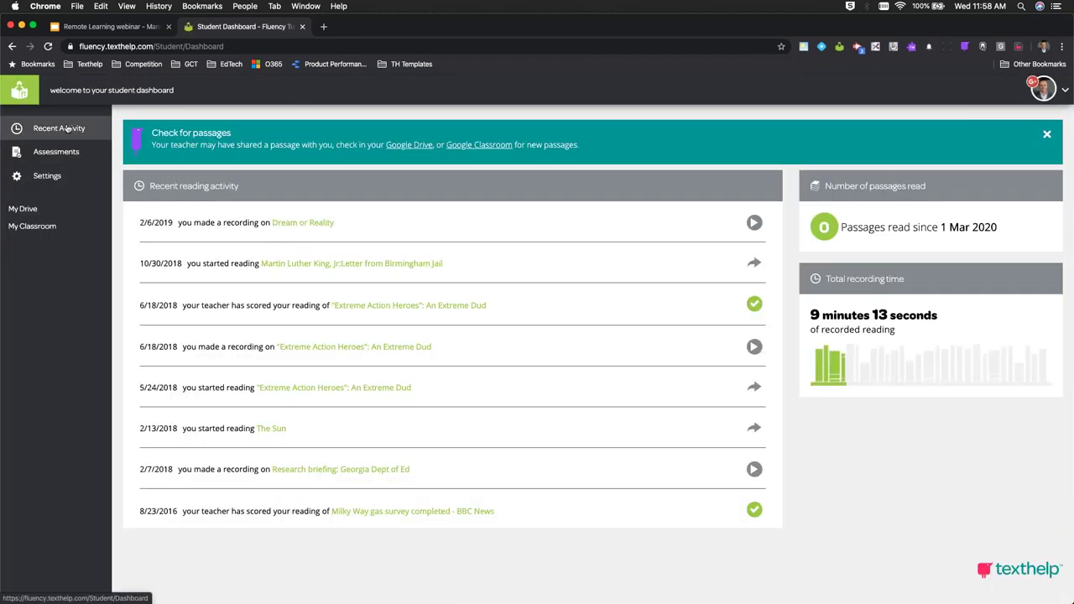
Step: Change the account from the student settings back to Teacher and agree to the Terms & Conditions to get started
left_click(44, 177)
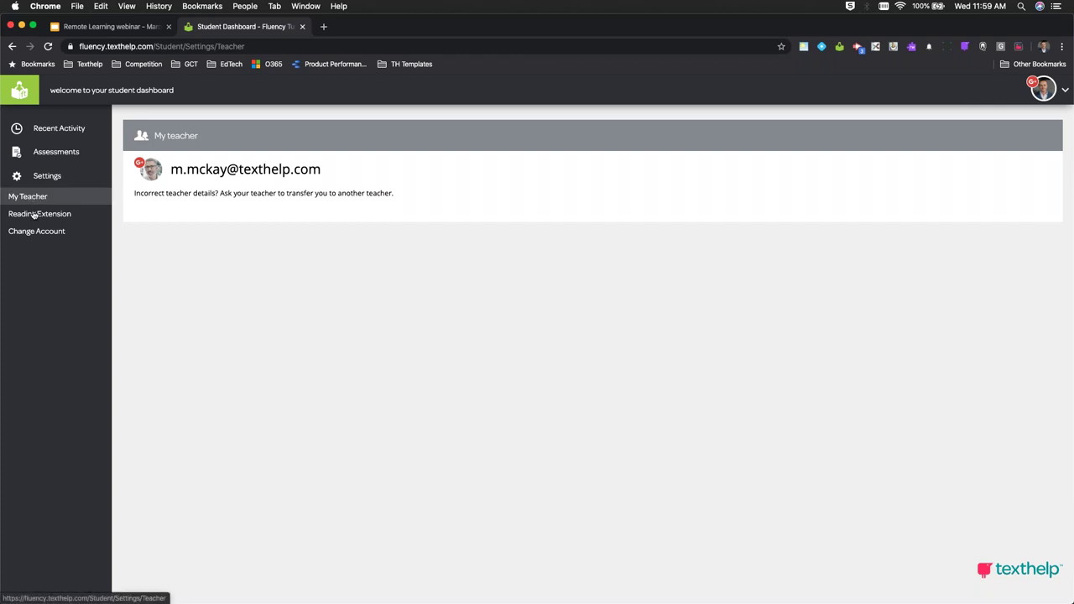
left_click(50, 173)
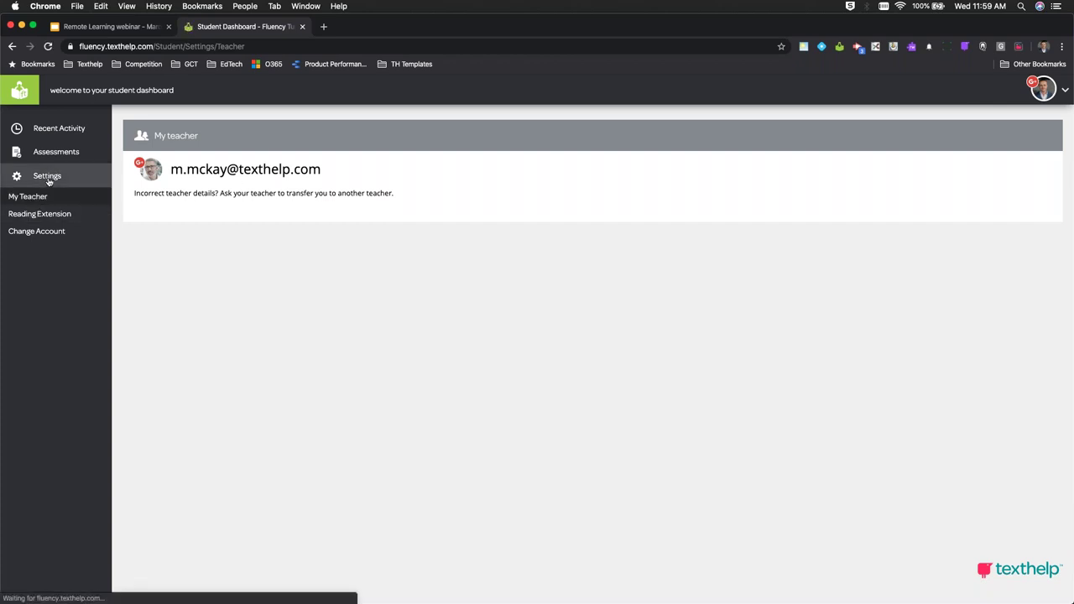
left_click(44, 232)
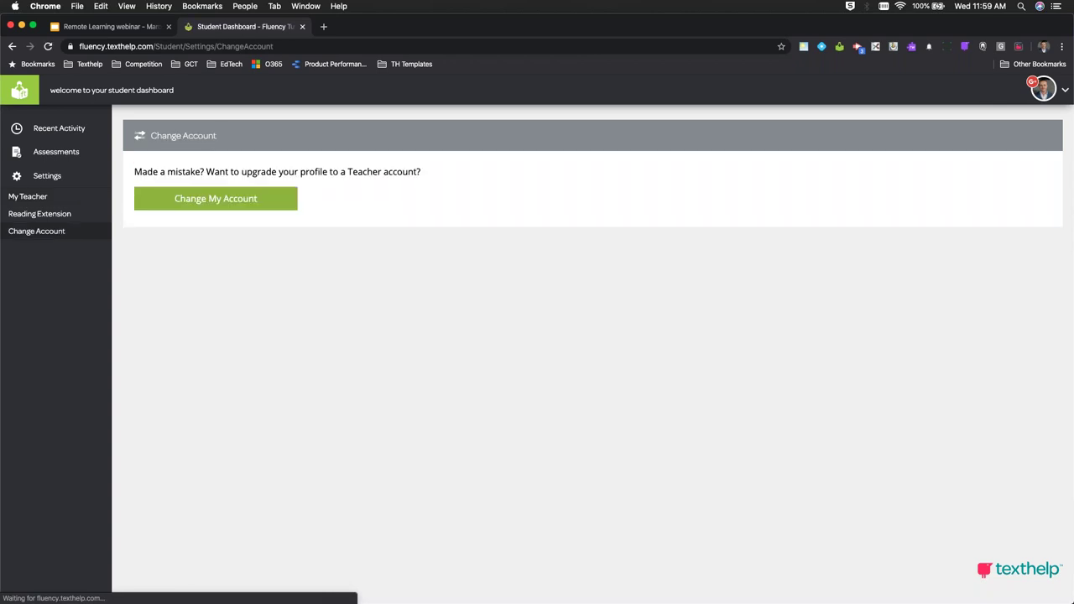
left_click(242, 208)
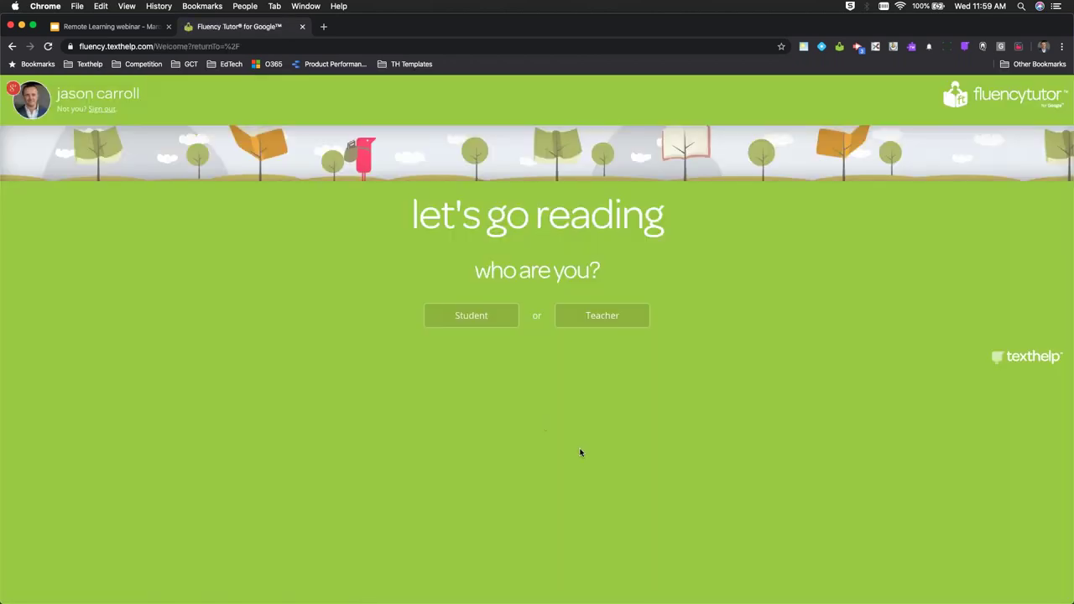
left_click(608, 320)
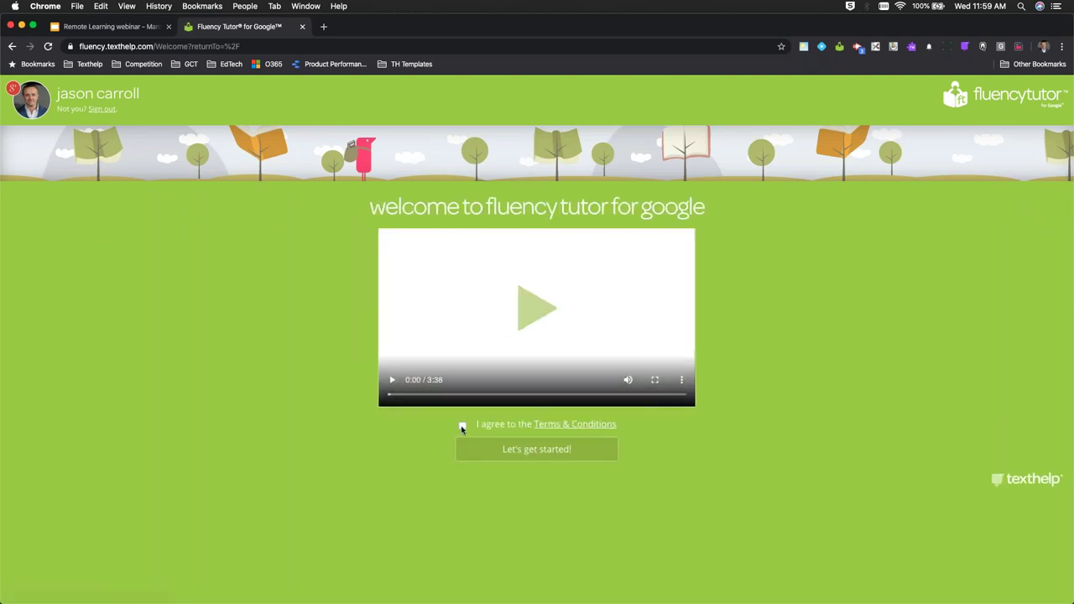
left_click(463, 427)
left_click(524, 450)
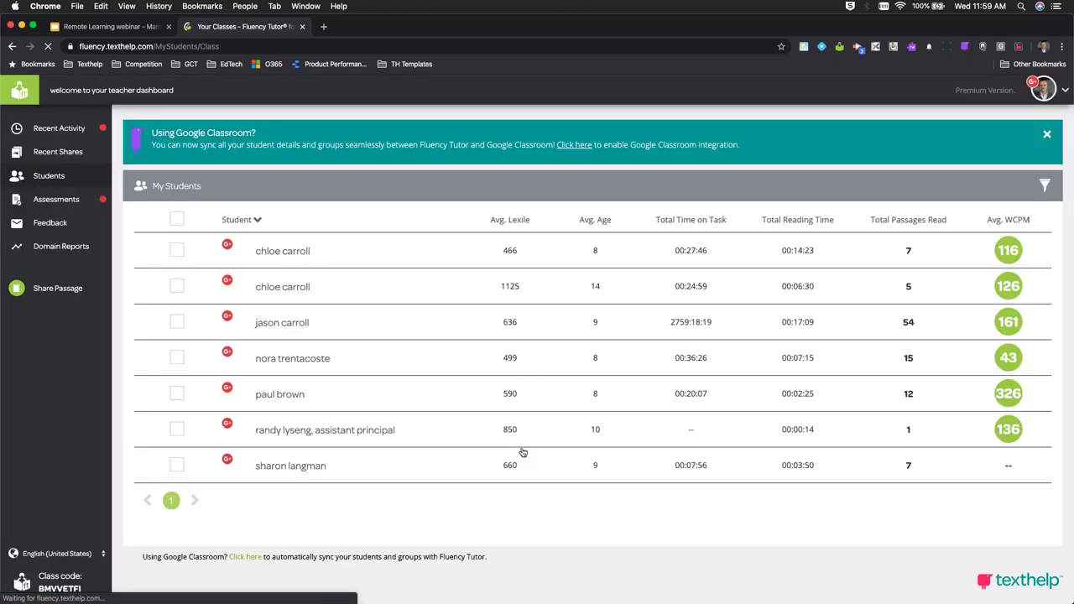
Step: Open the running record of the student with the 1125 average Lexile and review the fluency graph and activity list
left_click(276, 290)
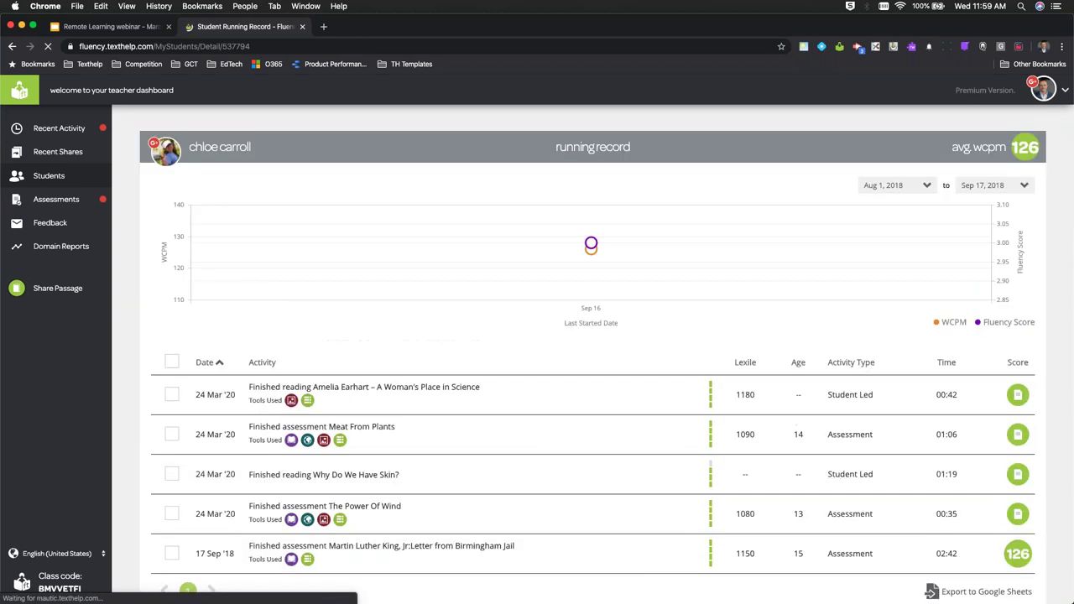
mouse_move(607, 302)
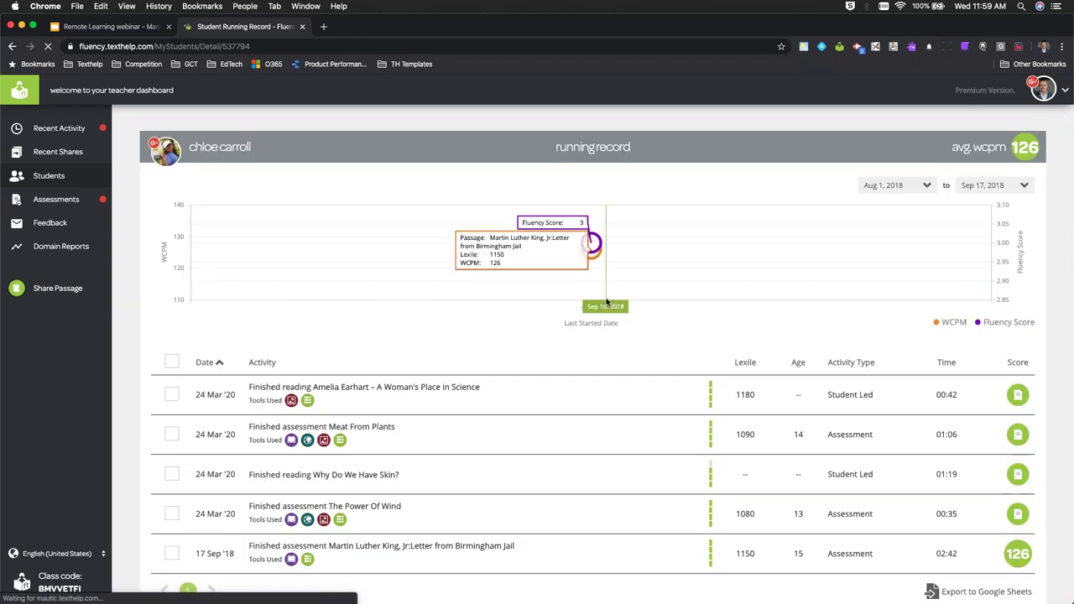
scroll(607, 302, "down", 2)
mouse_move(309, 327)
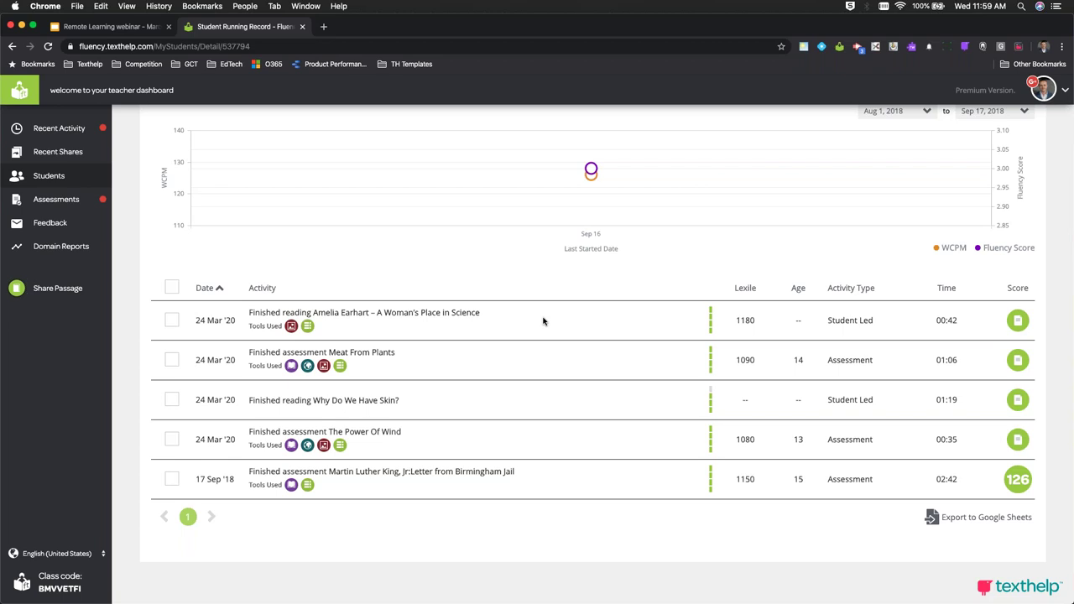
scroll(543, 322, "down", 1)
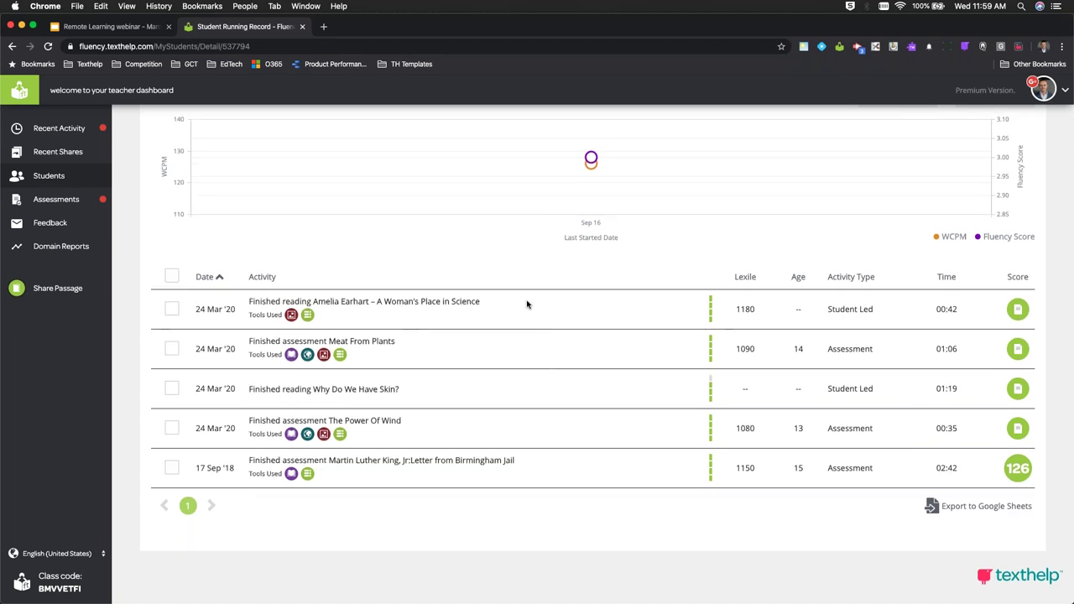
Step: Score the student's "Amelia Earhart – A Woman's Place in Science" reading by playing the recording and marking "interest" as a mispronunciation
left_click(1018, 311)
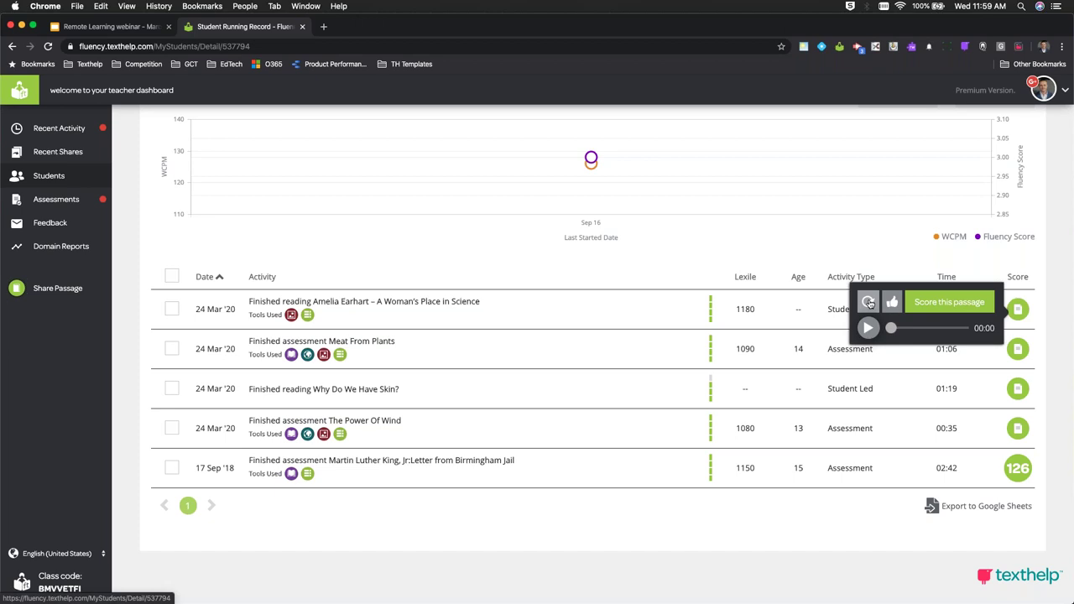
left_click(951, 302)
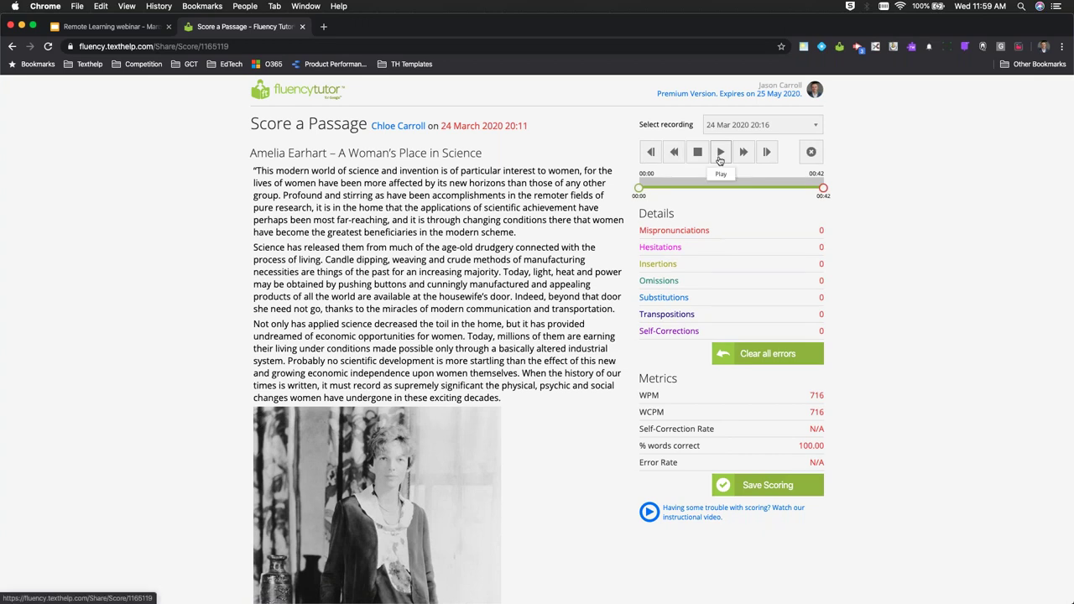
left_click(719, 154)
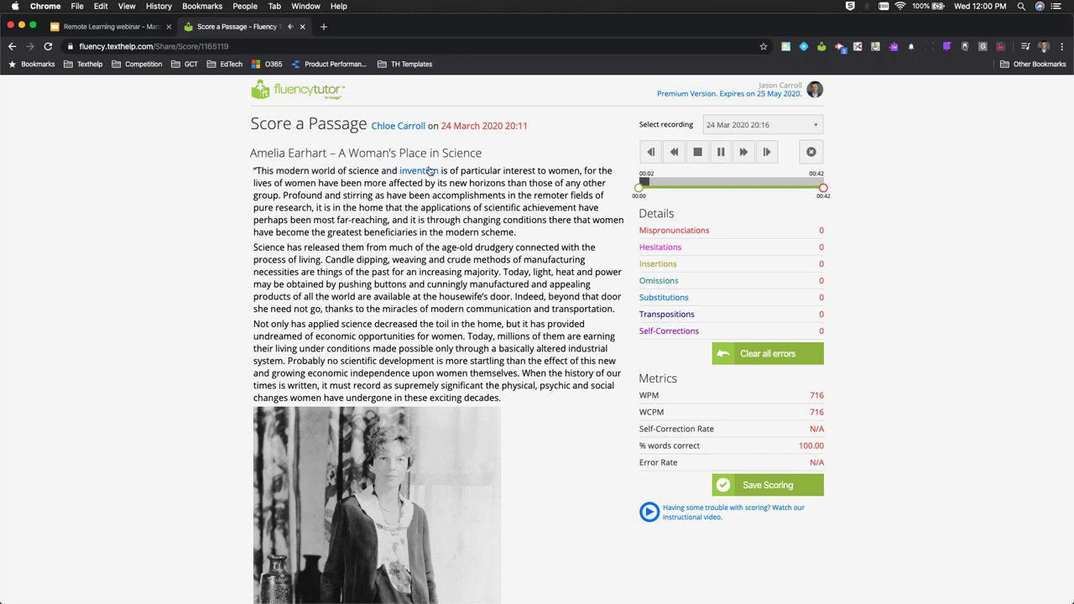
left_click(531, 173)
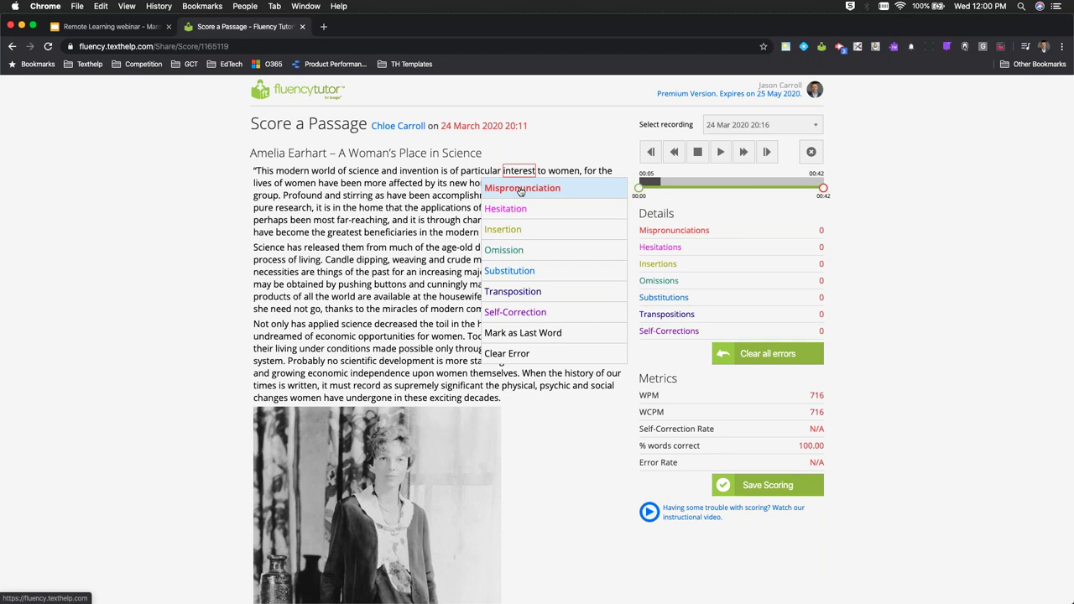
left_click(521, 189)
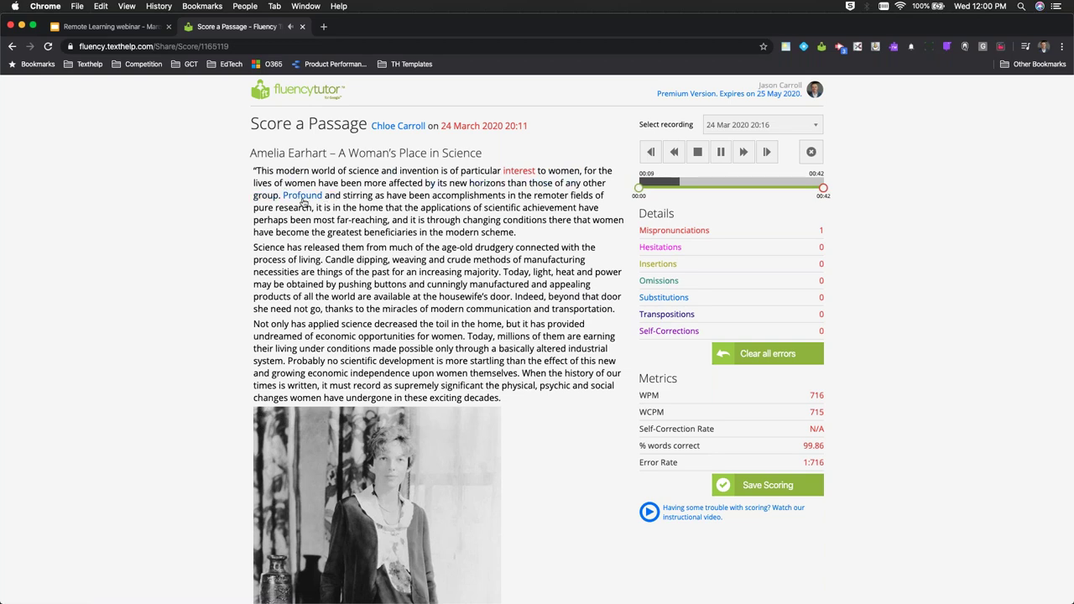
left_click(354, 200)
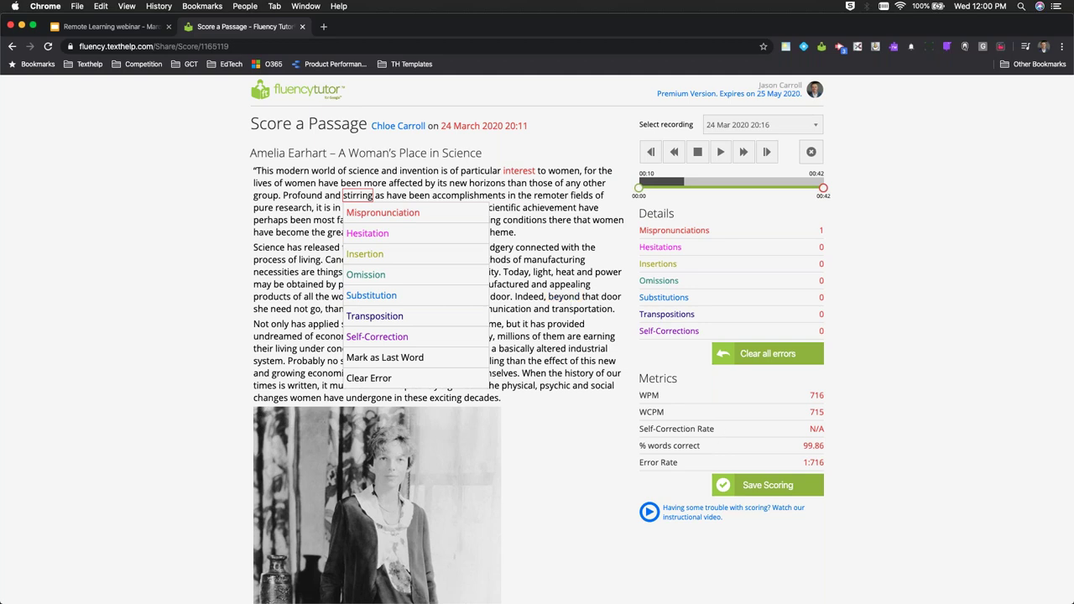
left_click(768, 485)
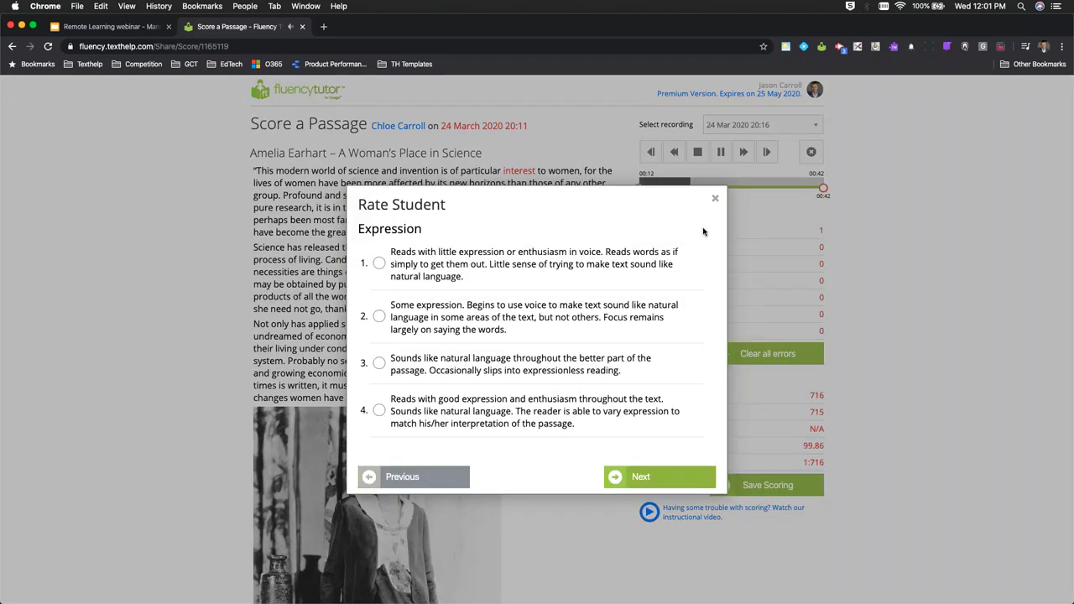
left_click(716, 200)
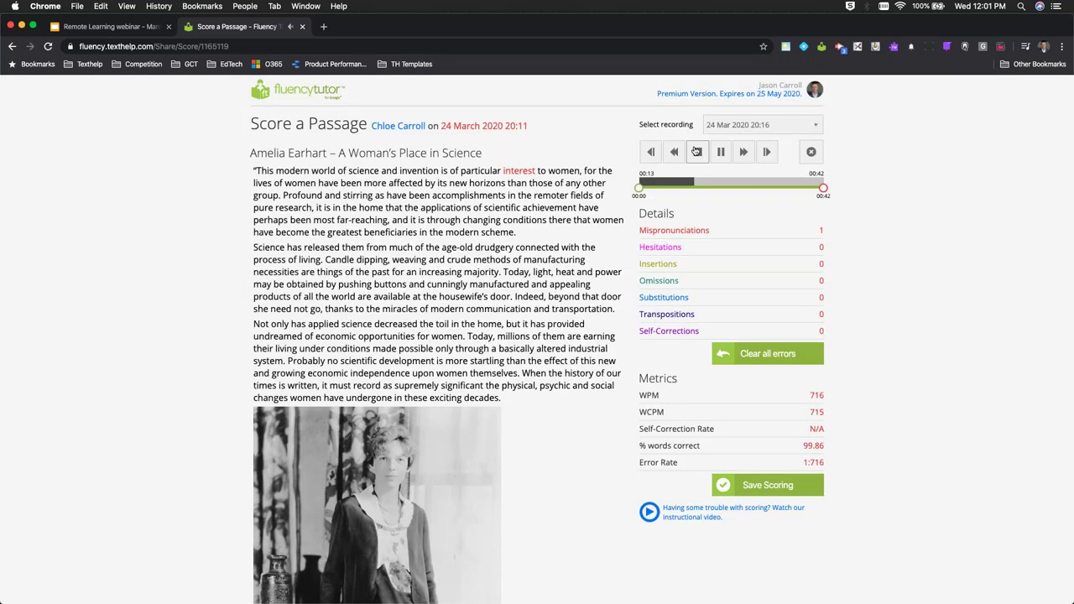
Step: Save the scoring and rate the student 2 for Expression, 3 for Phrasing, 4 for Smoothness and 3 for Pace
left_click(768, 485)
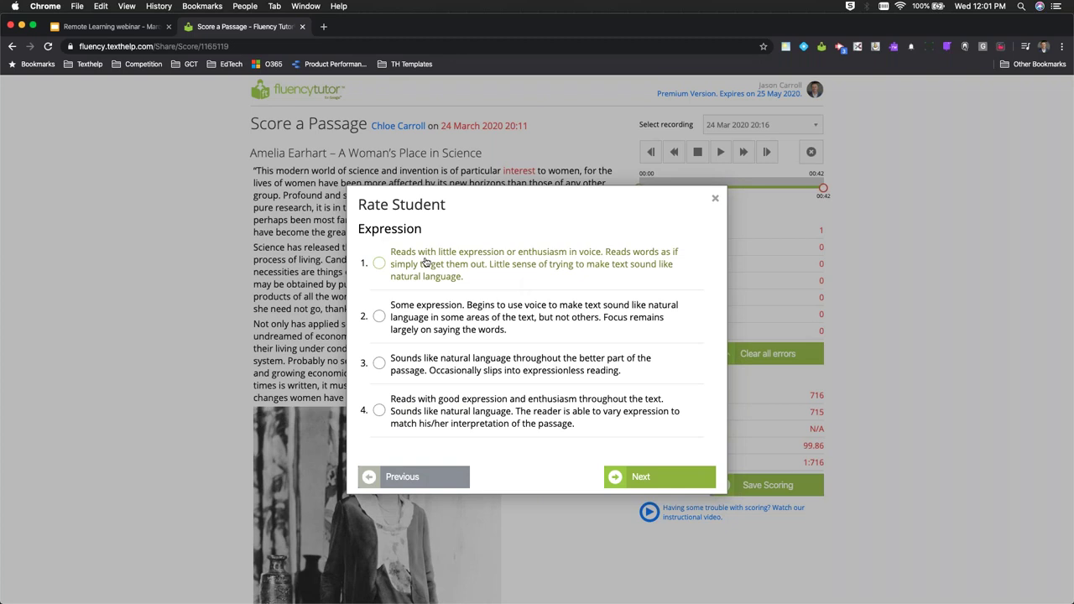
left_click(444, 333)
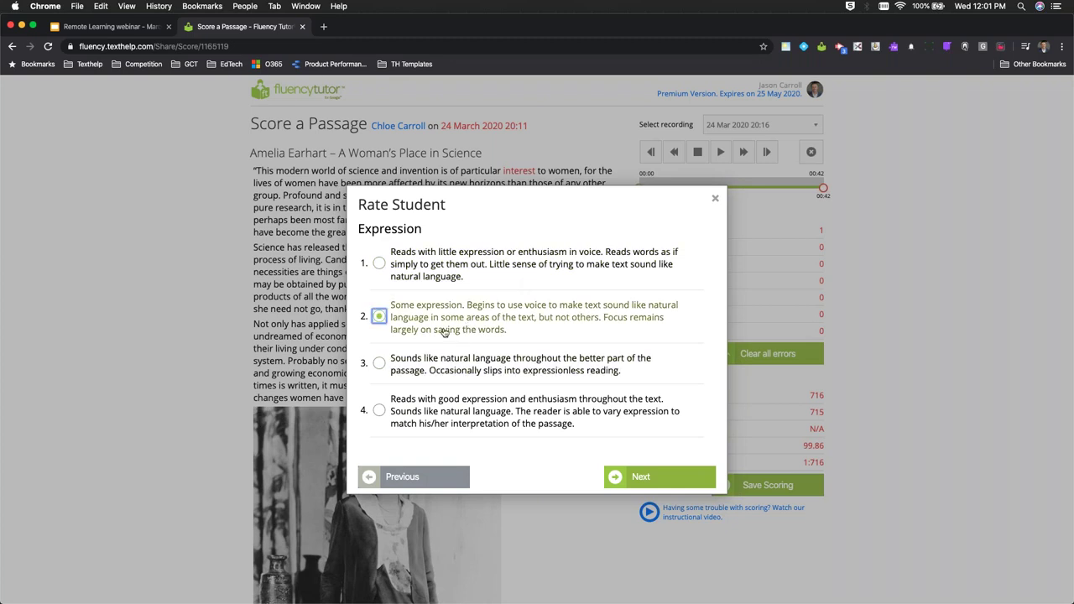
left_click(638, 477)
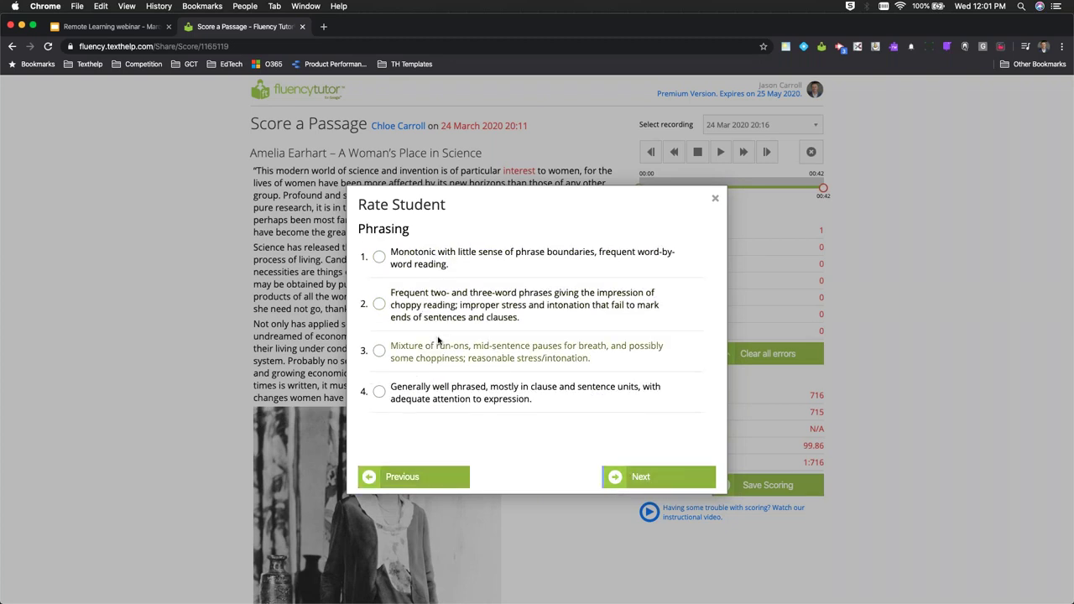
left_click(439, 351)
left_click(643, 476)
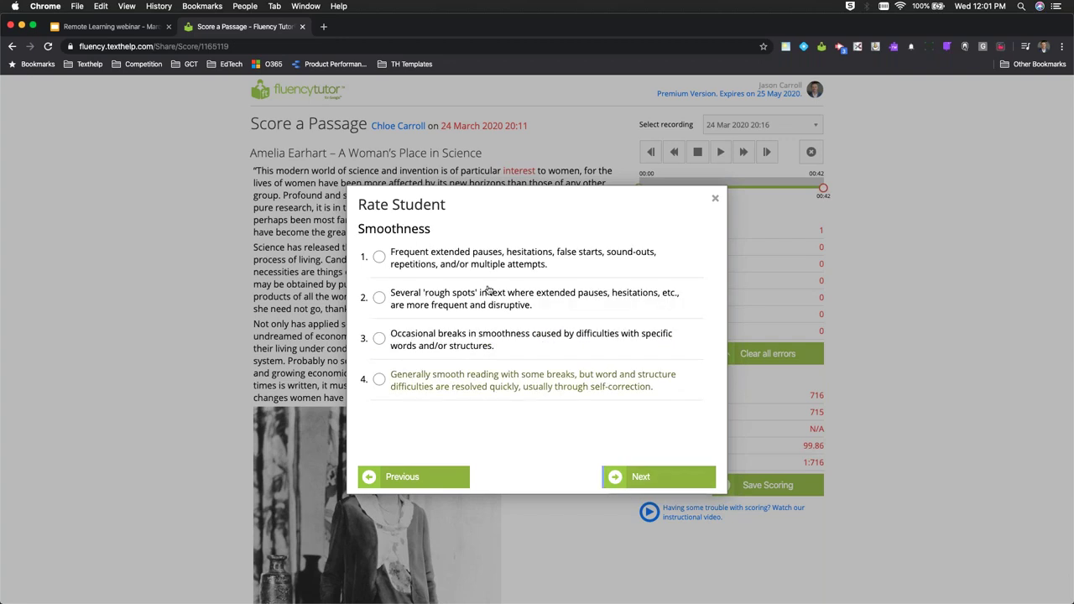
left_click(380, 379)
left_click(635, 476)
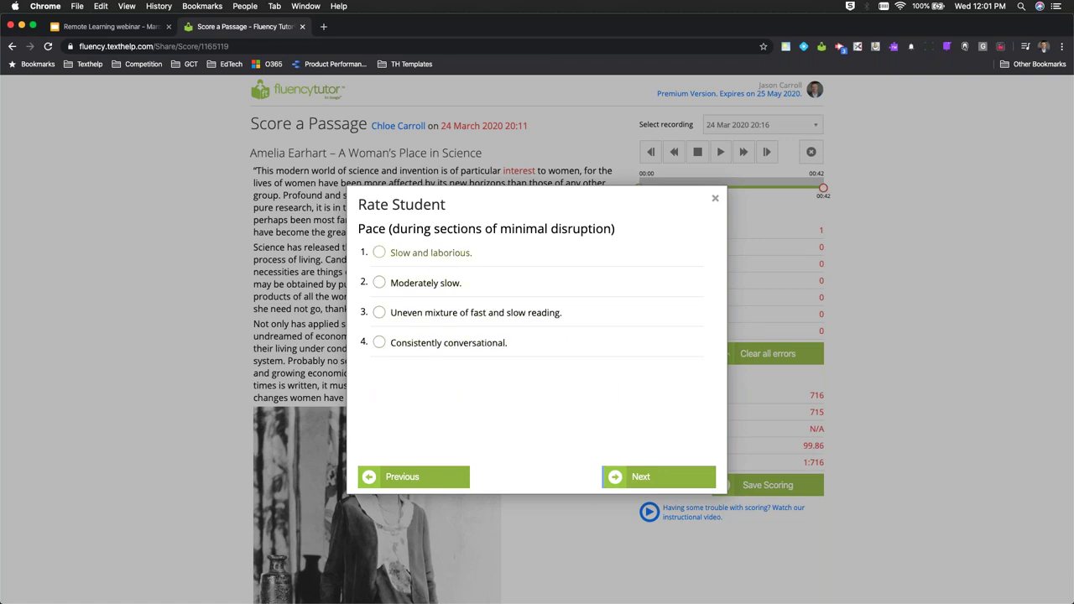
left_click(436, 319)
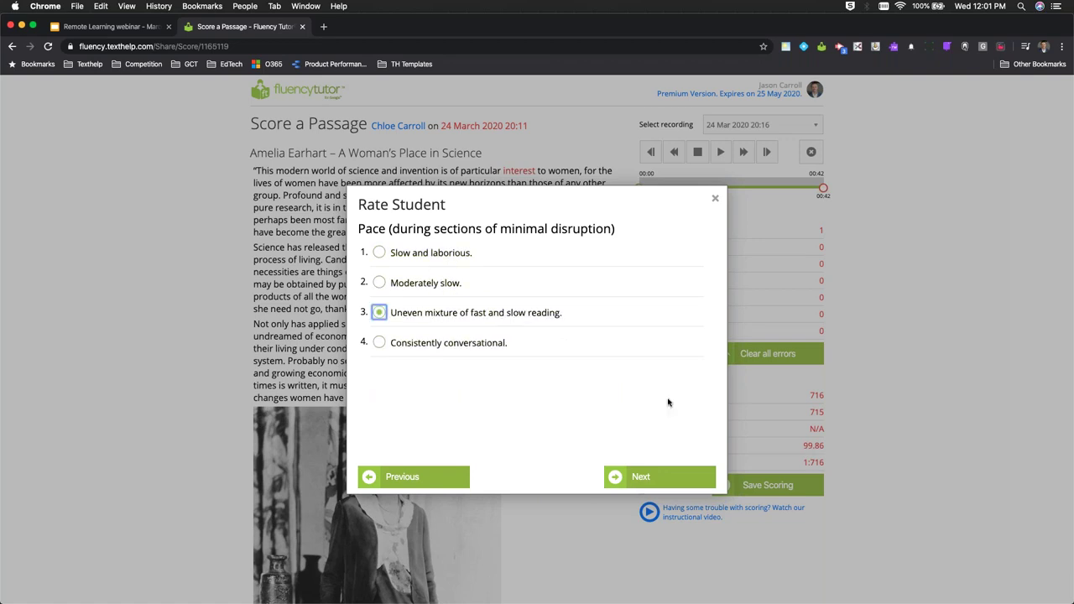
left_click(672, 476)
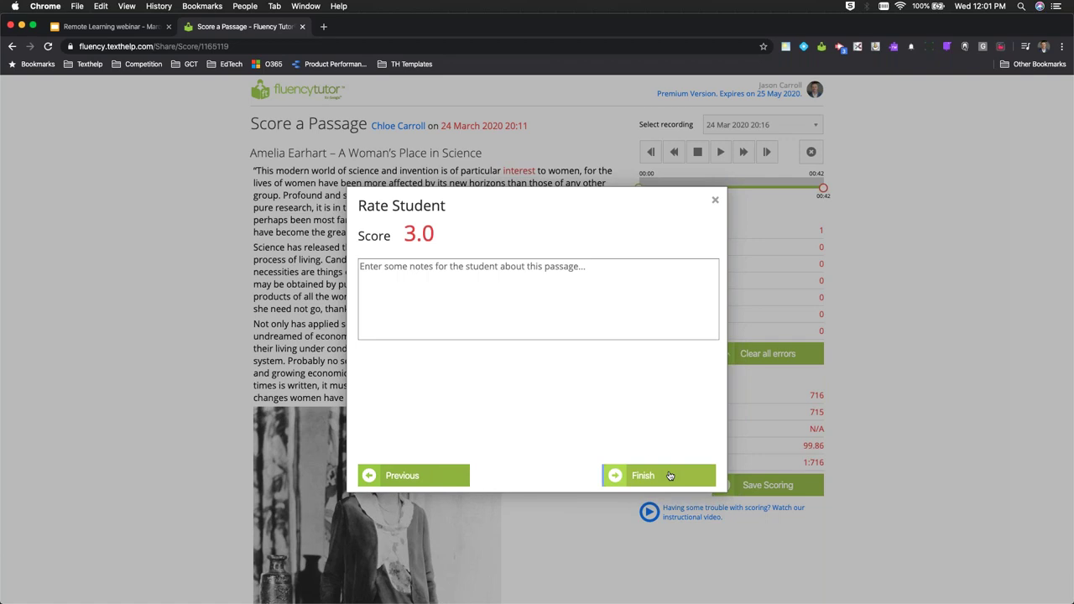
Step: Add the student note "Nice work, slow it down a bit next time :)" and finish the rating
left_click(478, 279)
type("Nice work, slow it")
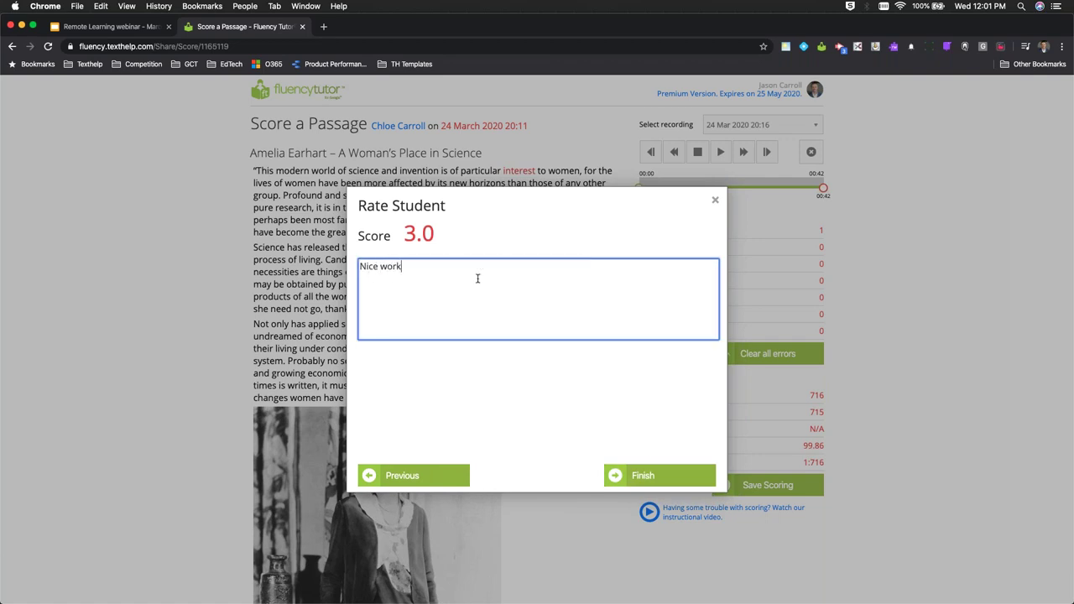
type("n a bit next n")
key("BackSpace")
type("time :)")
left_click(638, 475)
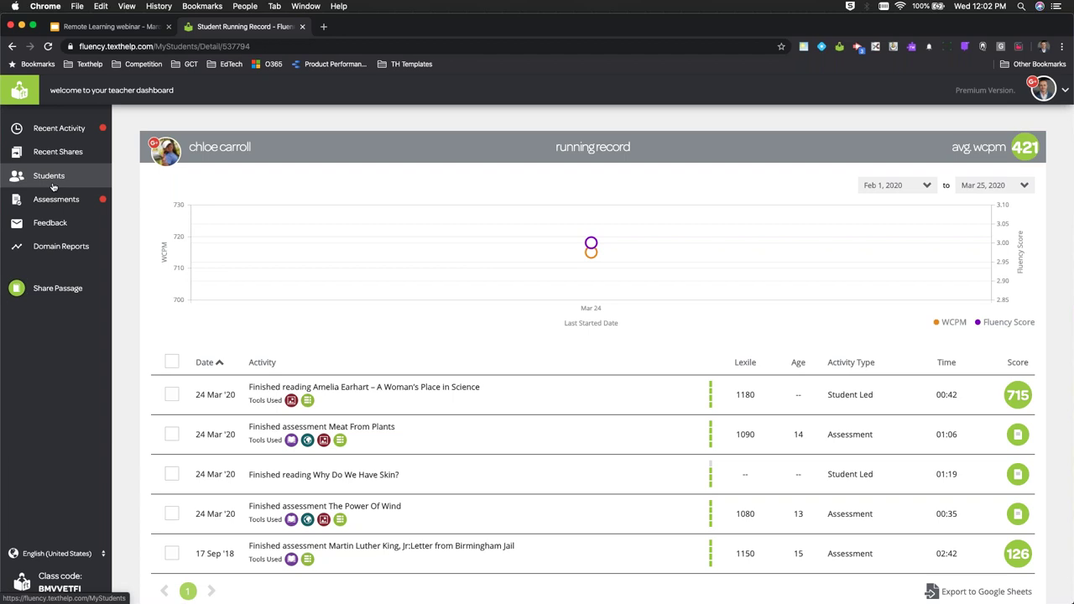
Step: View the Share Passage library with its options for creating content and installing the Chrome extension
left_click(48, 290)
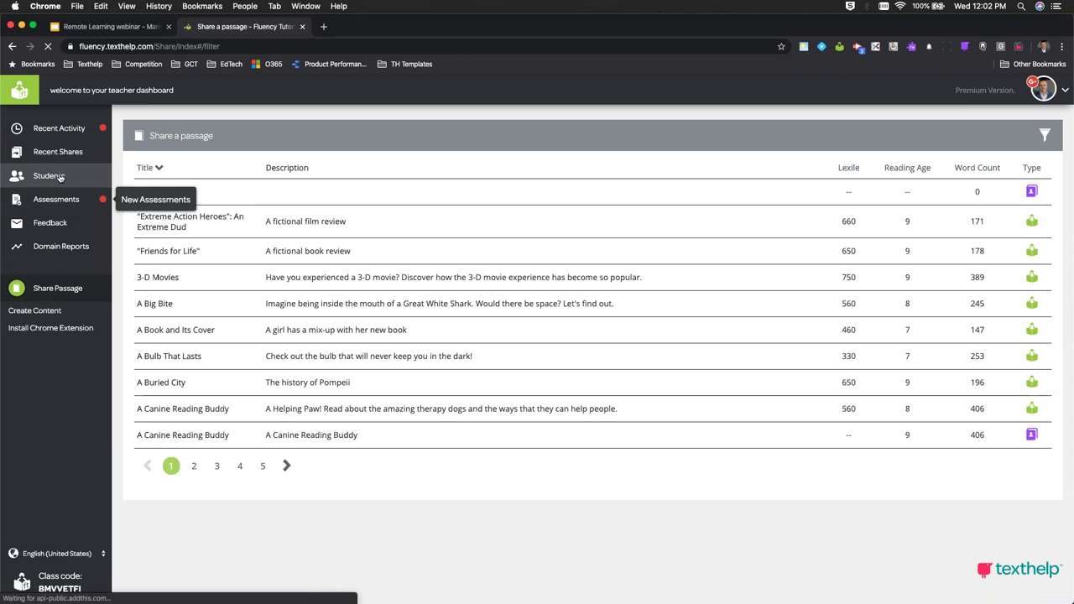
left_click(59, 176)
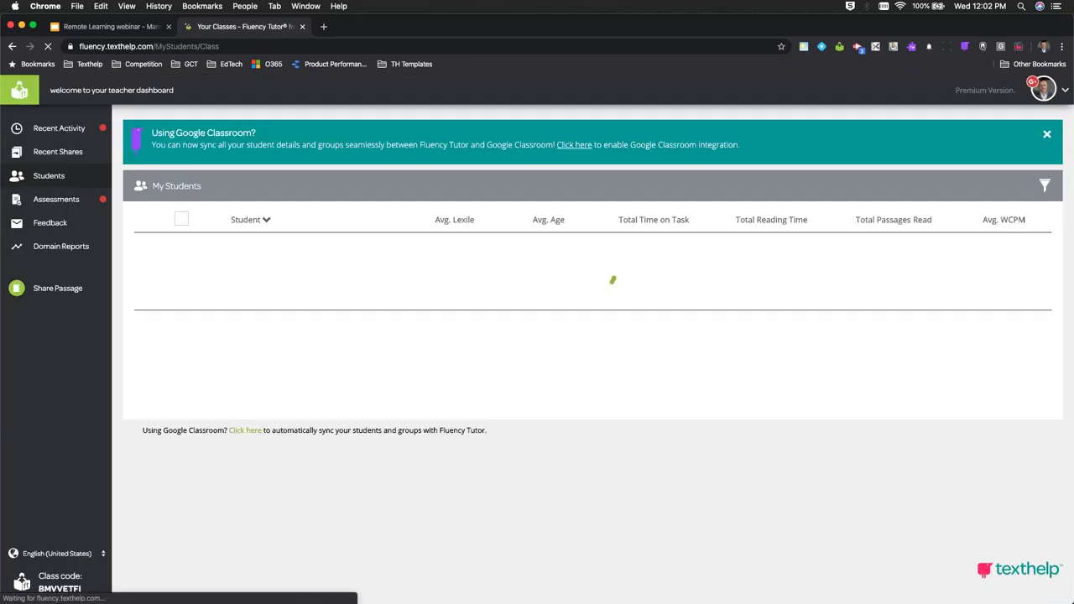
left_click(84, 289)
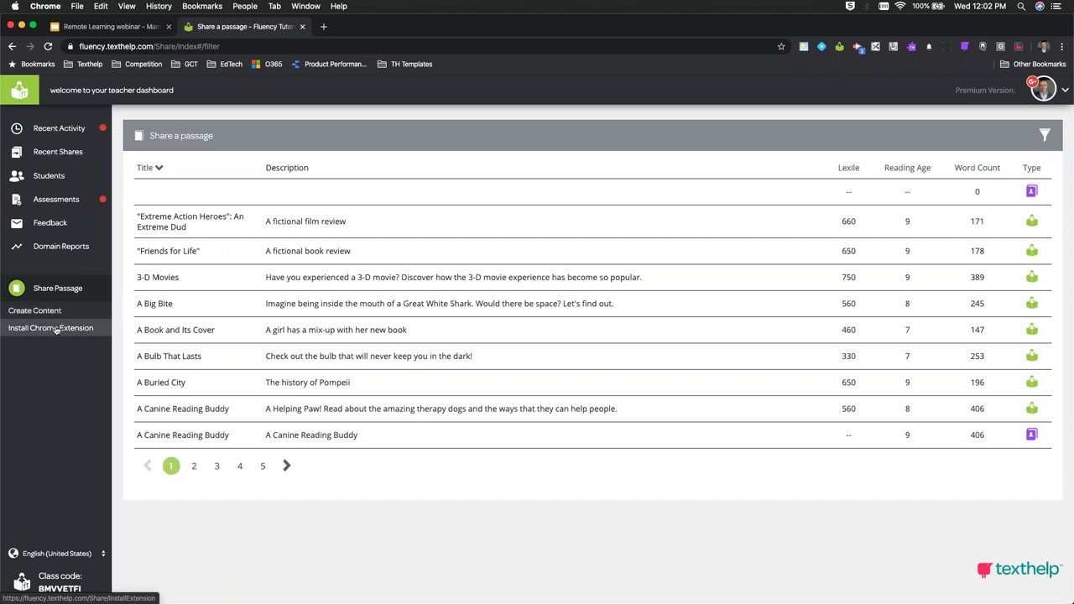
Step: Open the "Why Do We Have Skin?" scoring page from the running record of the 1125 Lexile student, and return to the student list
left_click(50, 179)
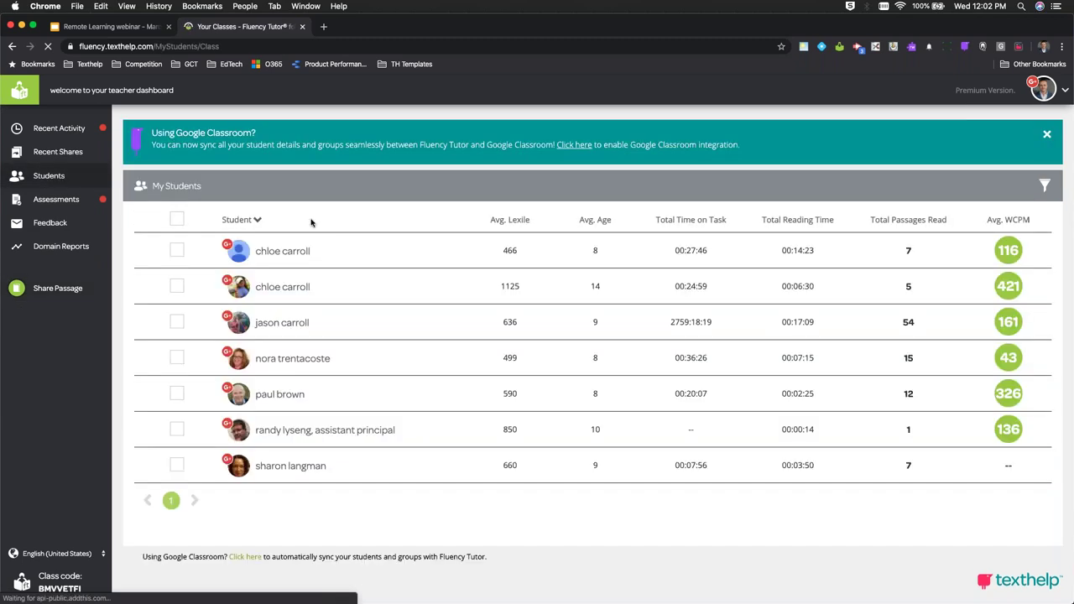
left_click(288, 287)
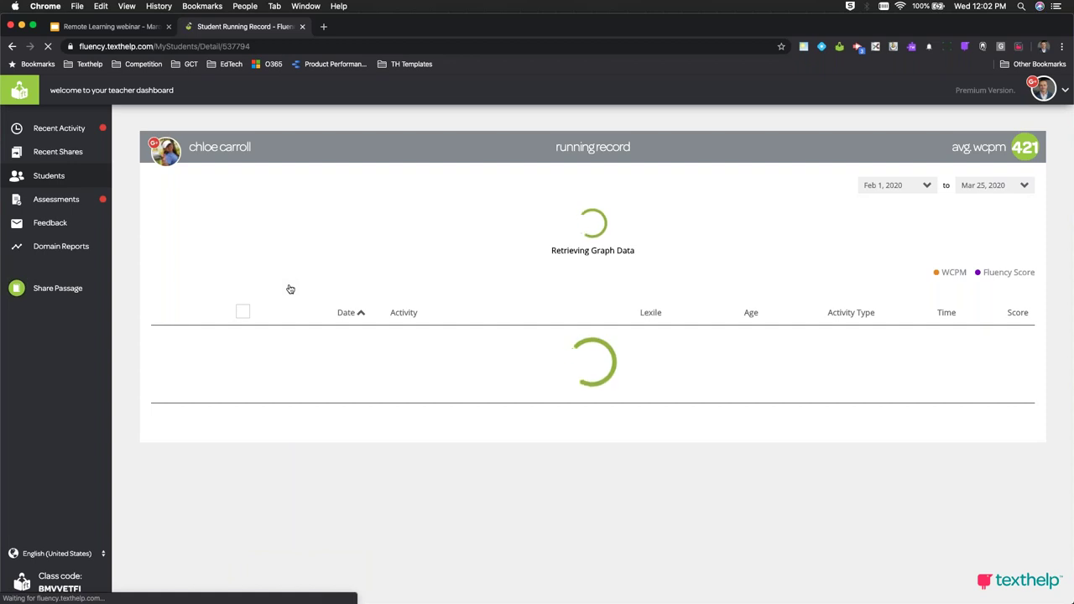
scroll(433, 379, "down", 1)
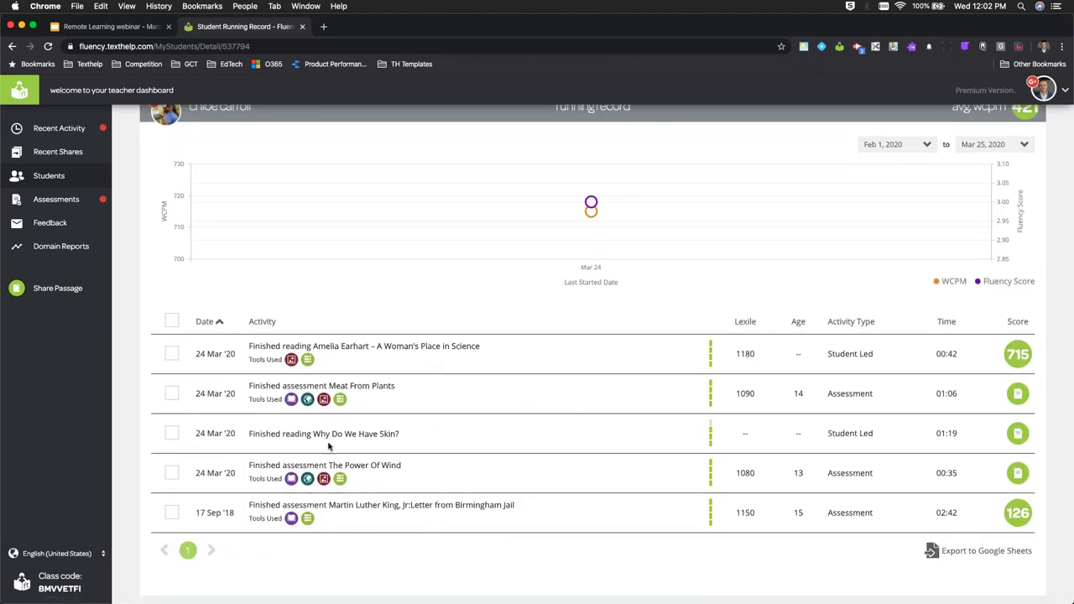
left_click(1018, 433)
left_click(951, 430)
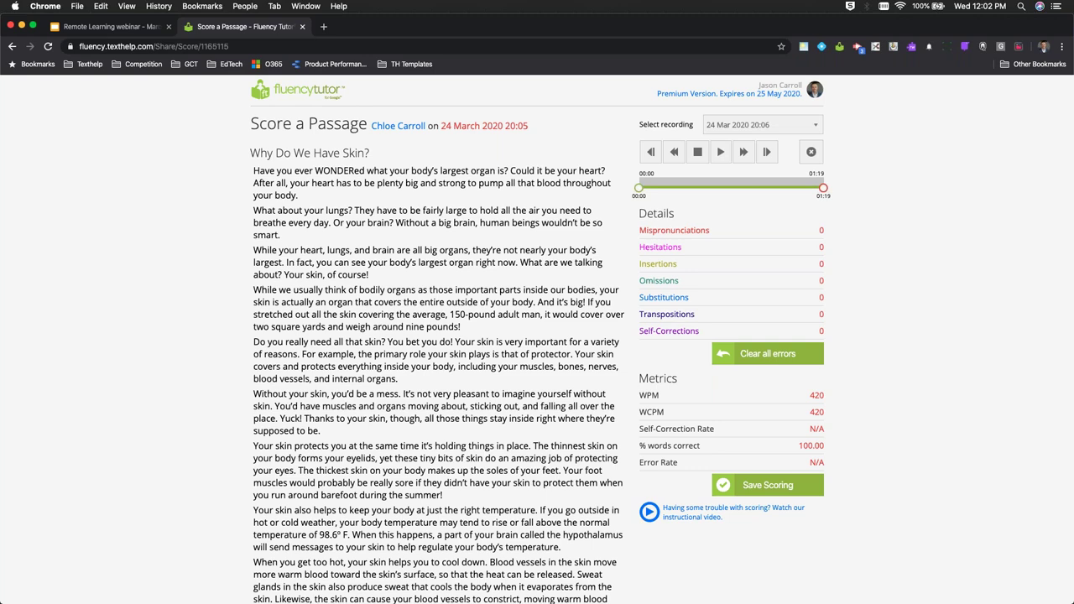
left_click(313, 93)
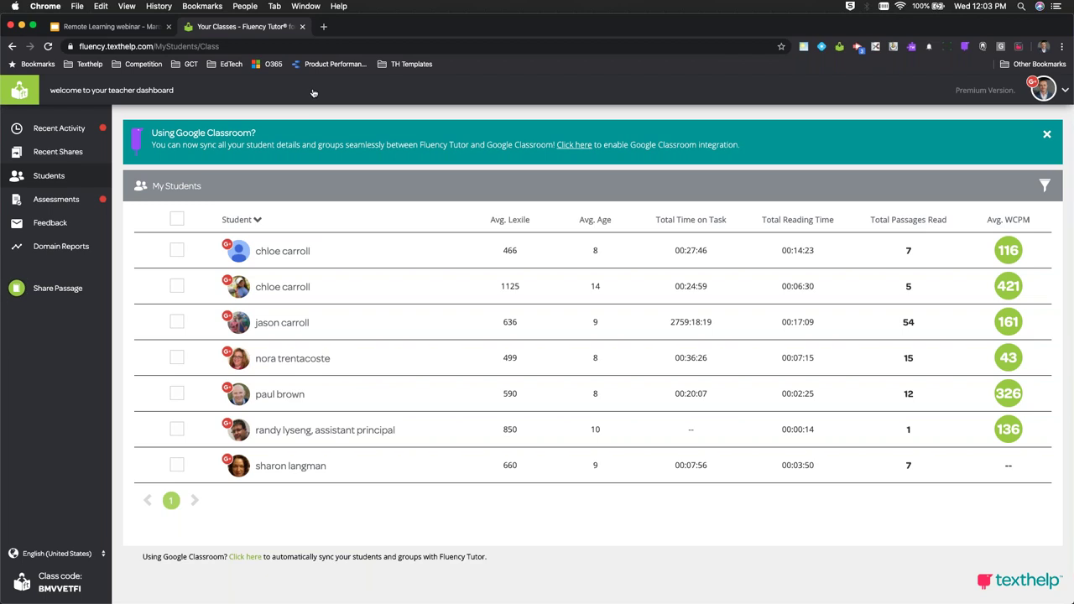
Step: Switch to the "Remote Learning webinar - March 2020" presentation in Google Slides and present from slide 42, advancing to "Meet the team…"
left_click(133, 28)
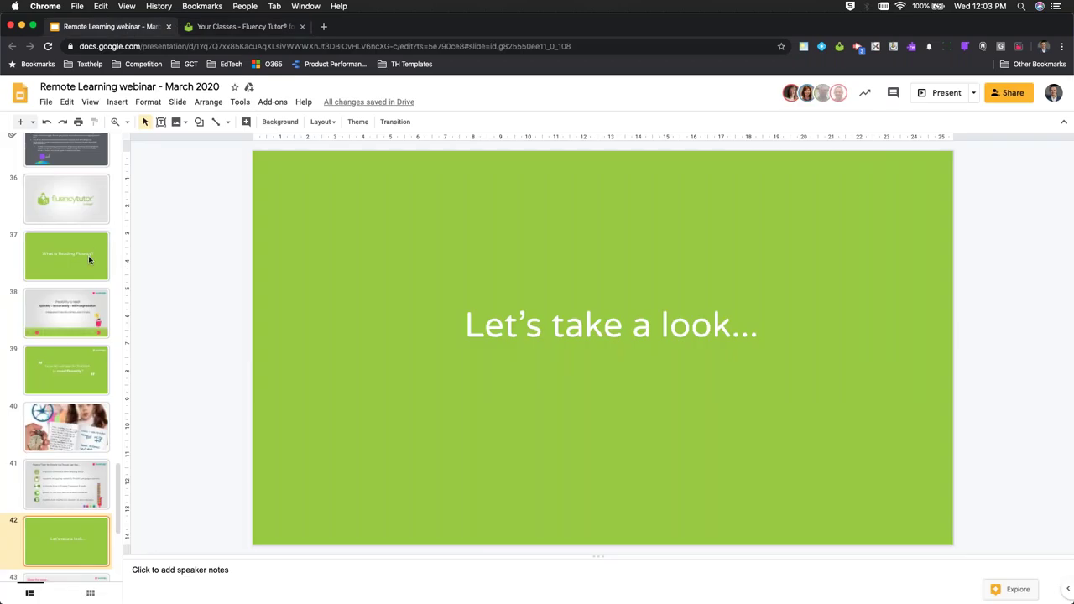
scroll(90, 260, "down", 3)
scroll(90, 260, "down", 1)
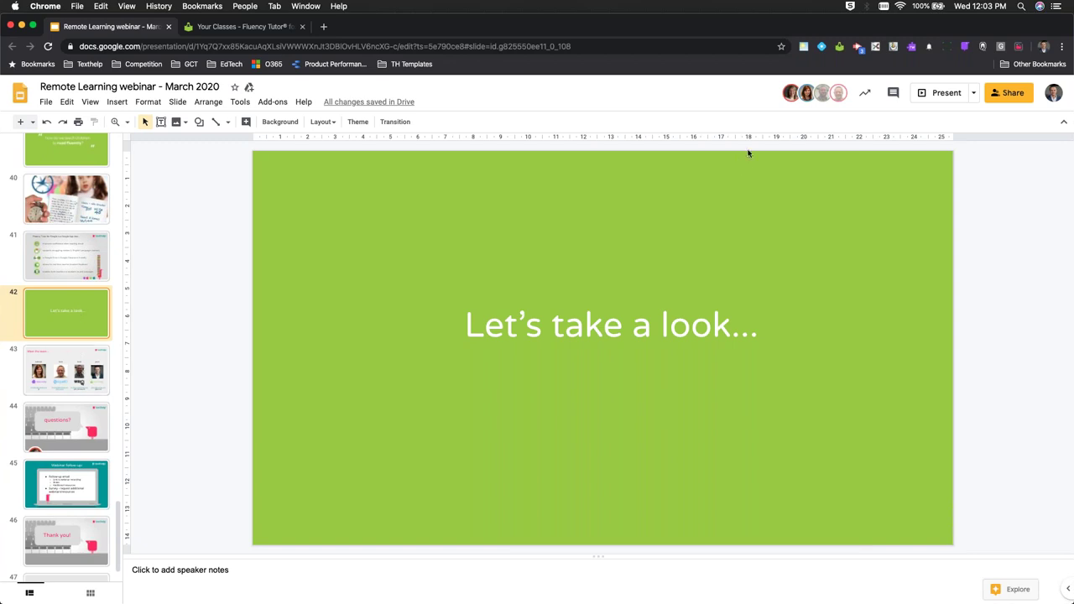
left_click(940, 94)
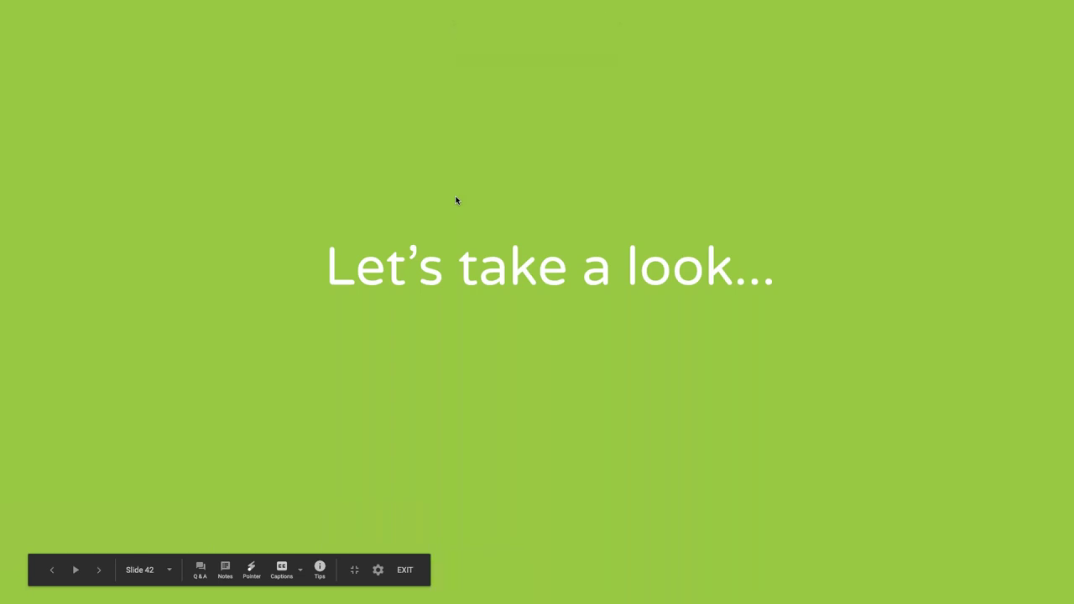
key("Right")
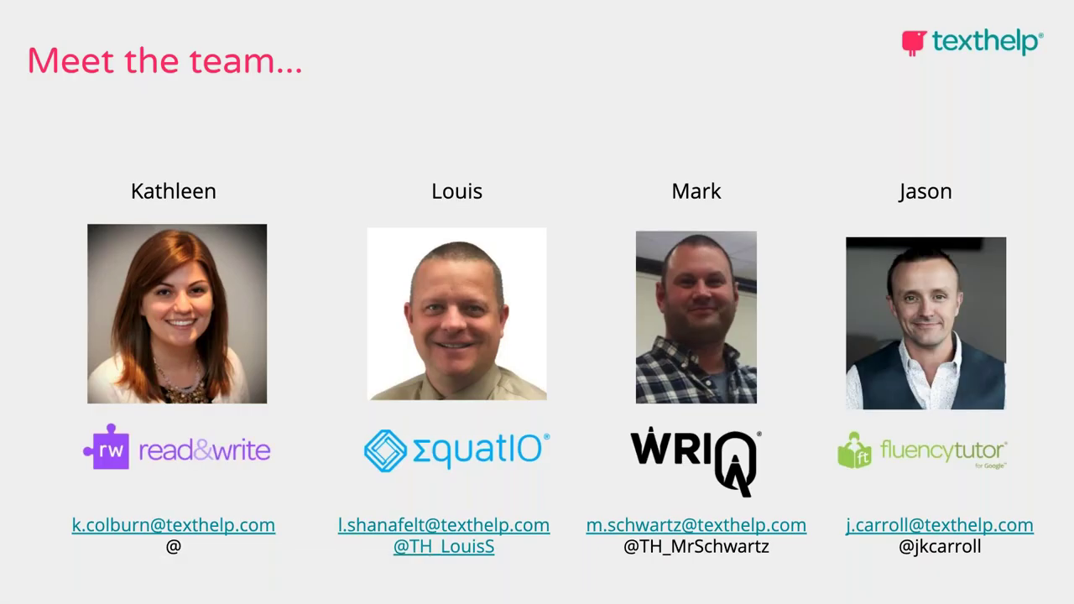
mouse_move(238, 546)
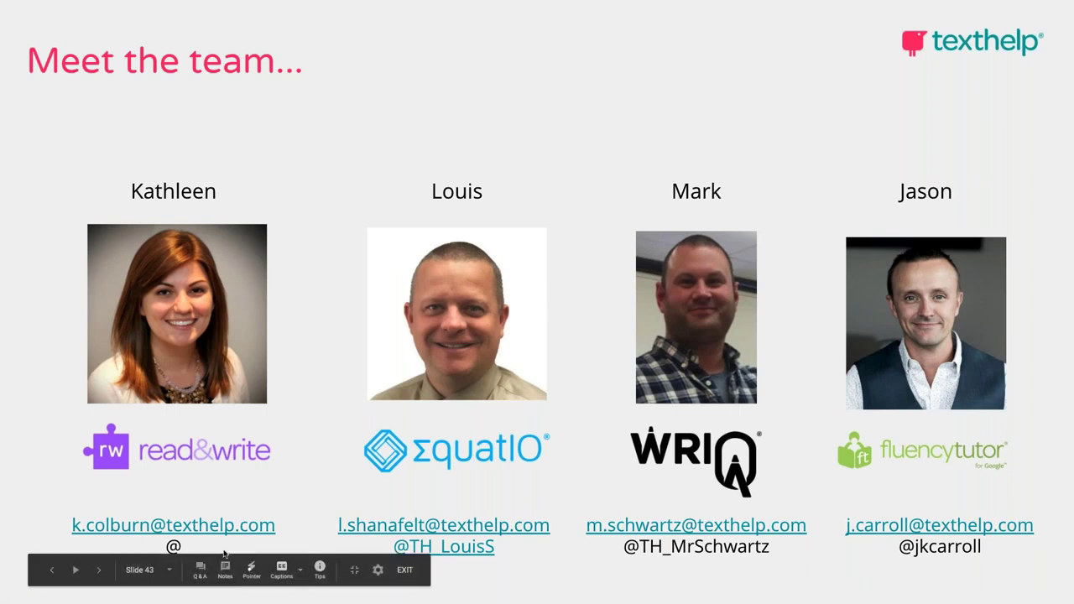